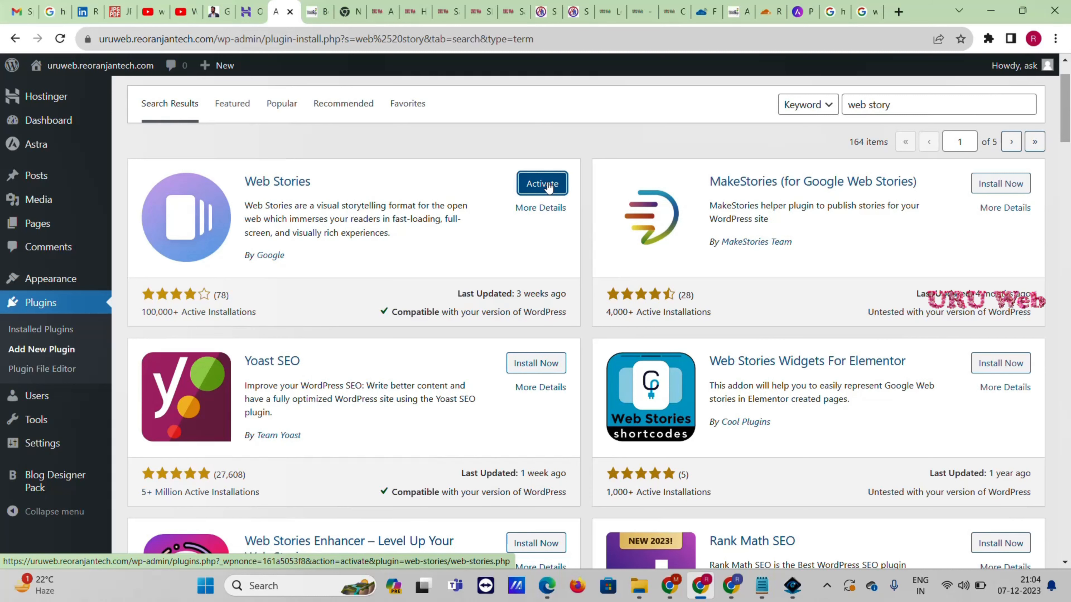
Activate the Web Stories plugin by Google and open its settings at the Google Analytics measurement ID field
left_click(547, 186)
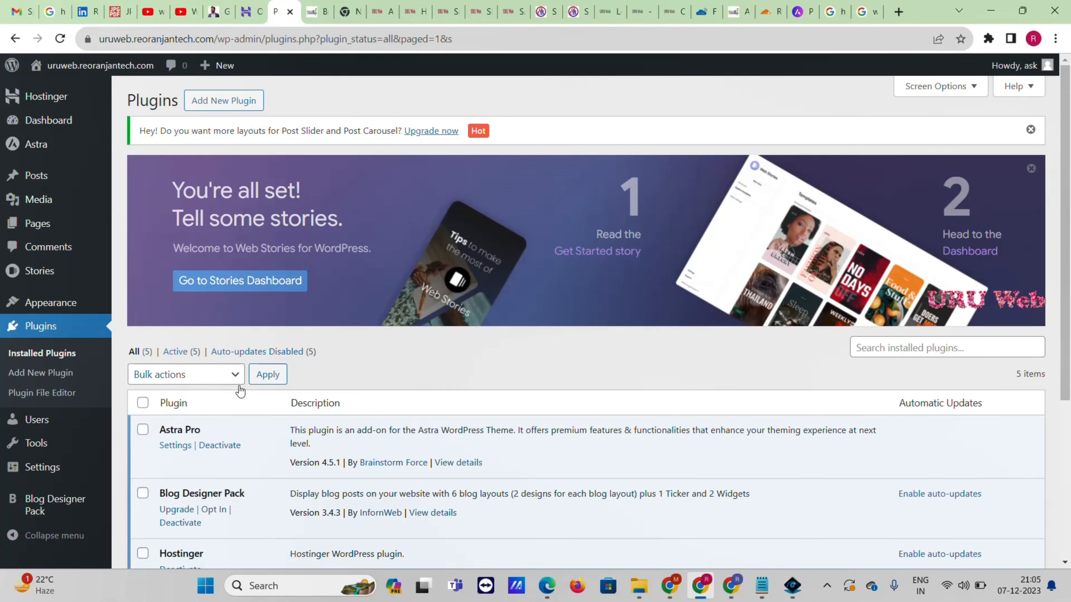
scroll(67, 273, "down", 5)
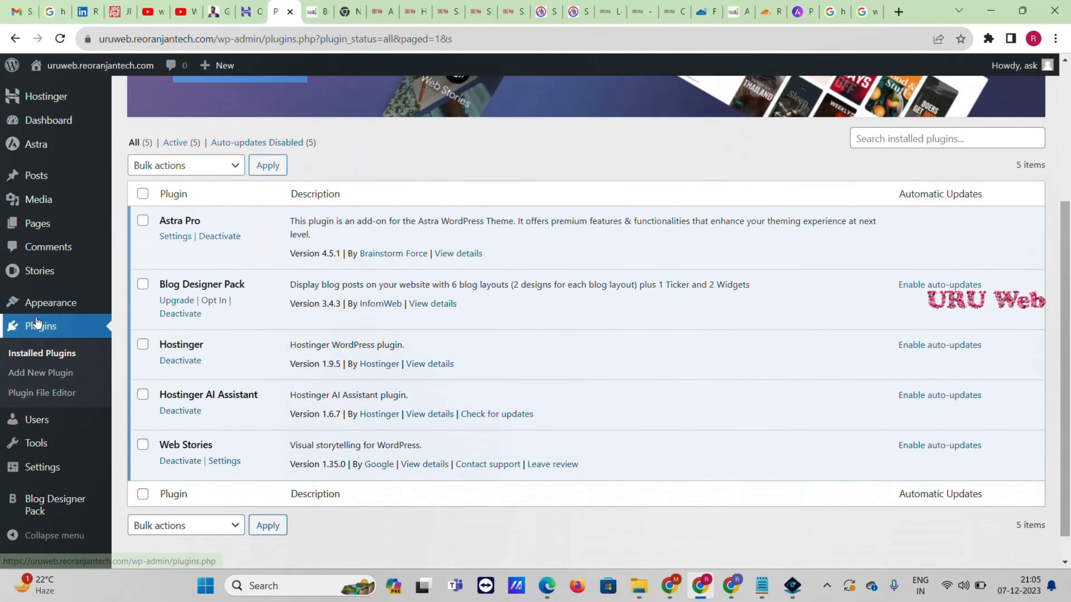
mouse_move(76, 273)
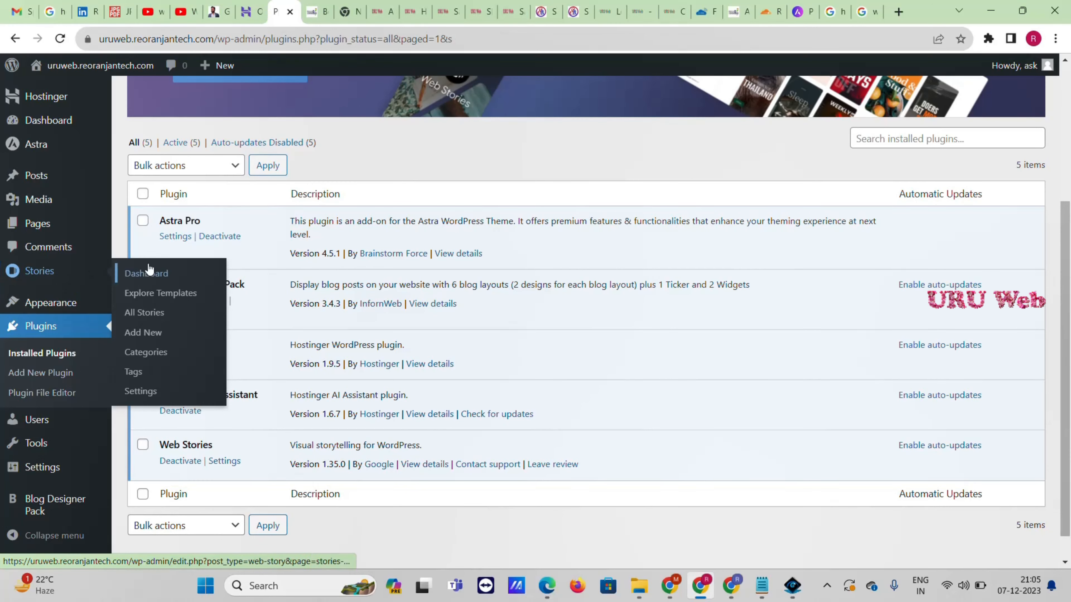
left_click(161, 393)
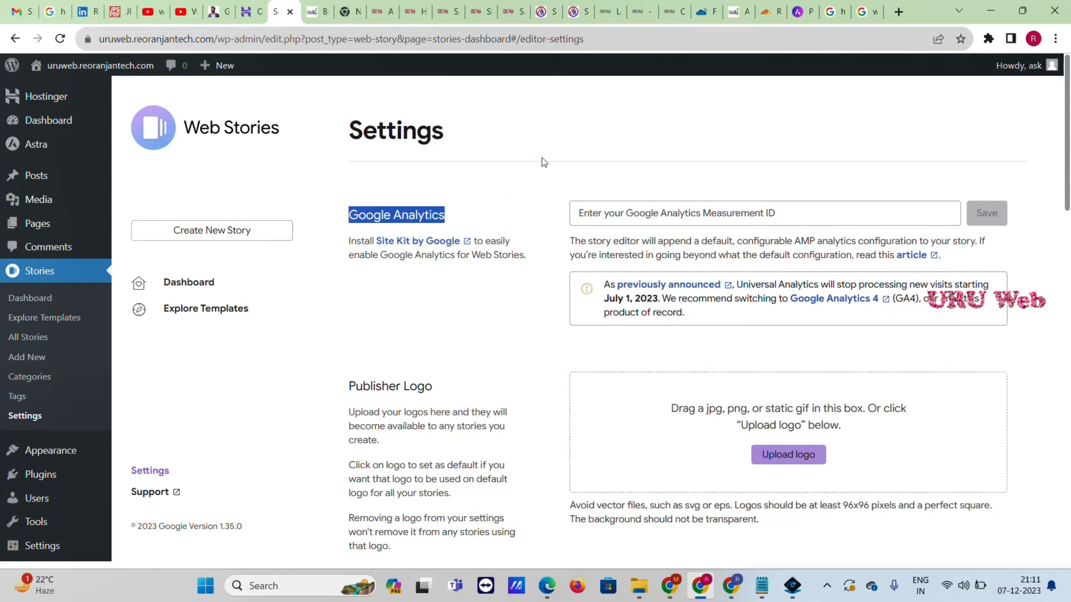
left_click(460, 195)
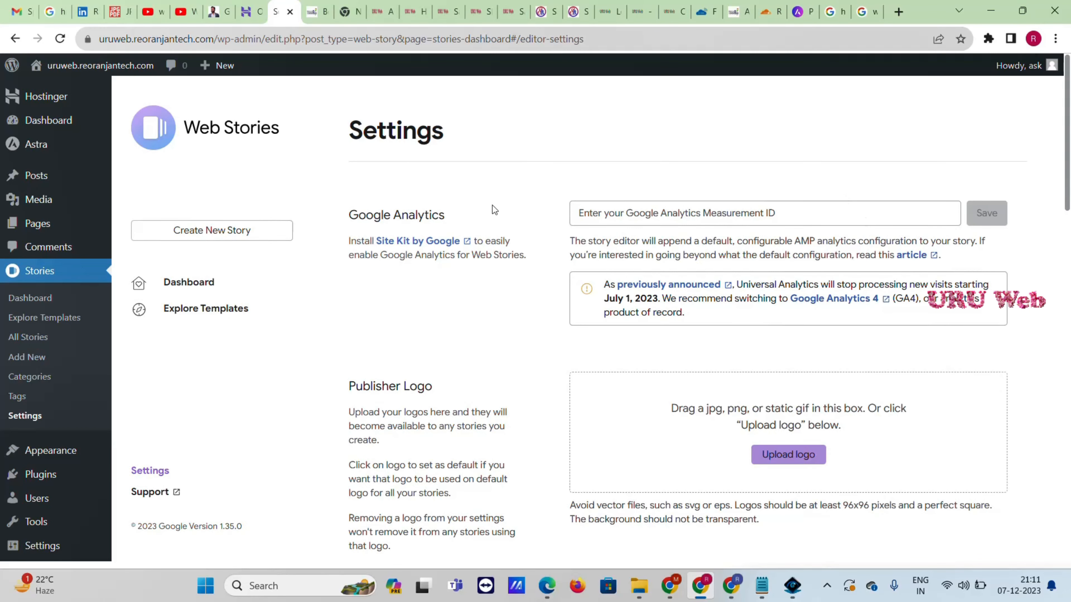
left_click(717, 224)
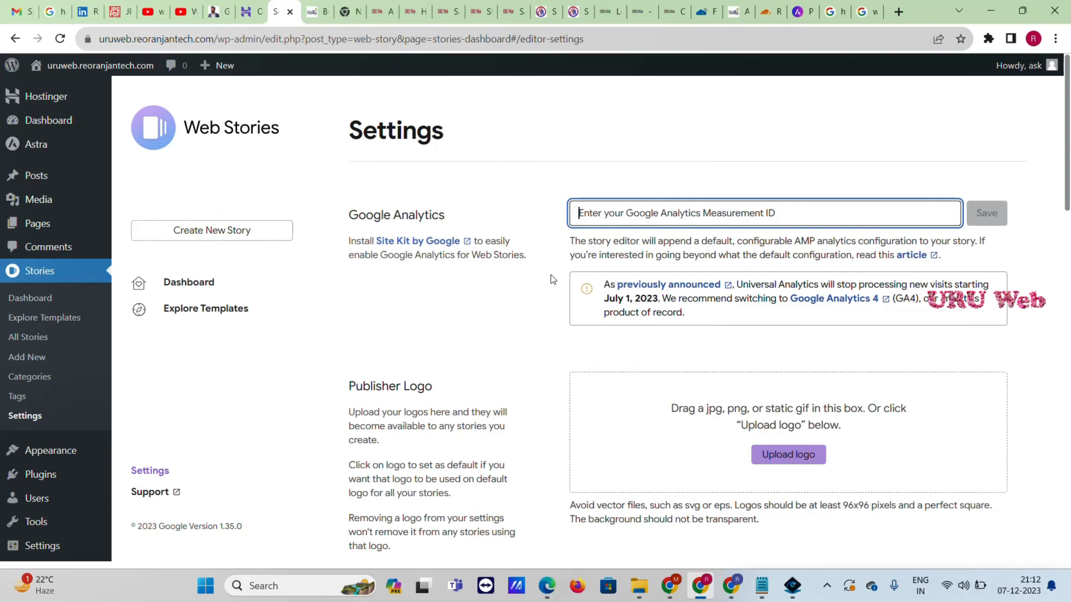
Upload reoranjantec.png from the Downloads folder as the publisher logo for Web Stories
scroll(514, 287, "down", 3)
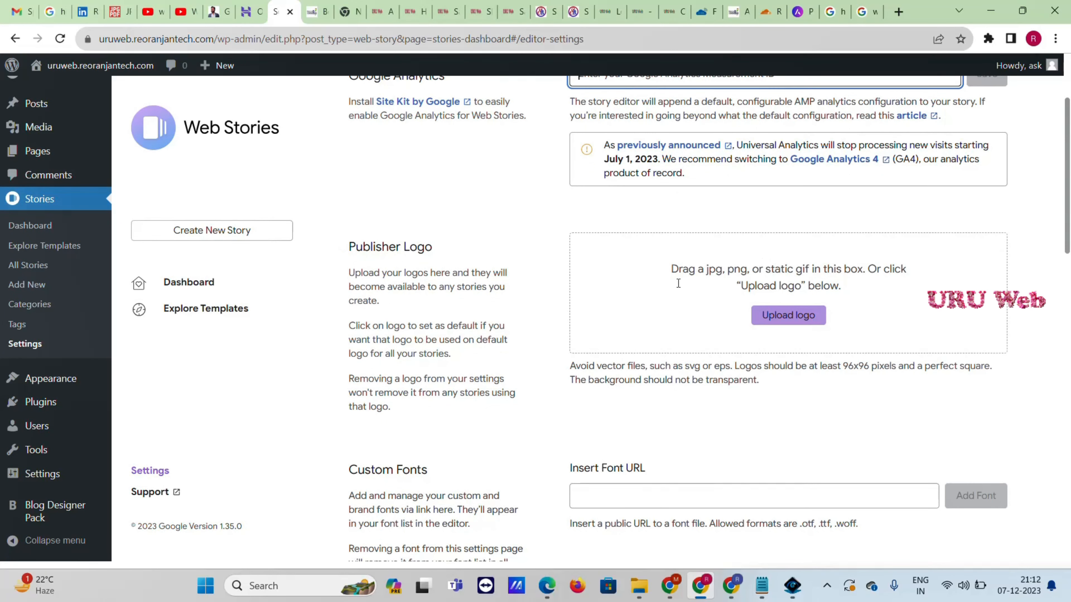
left_click(800, 323)
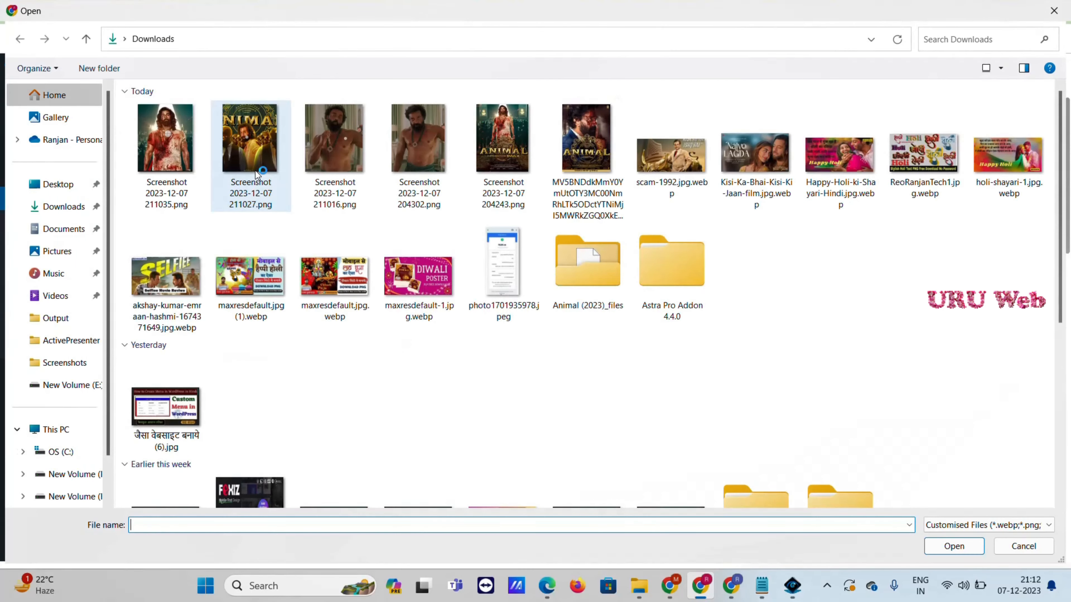
scroll(760, 302, "down", 5)
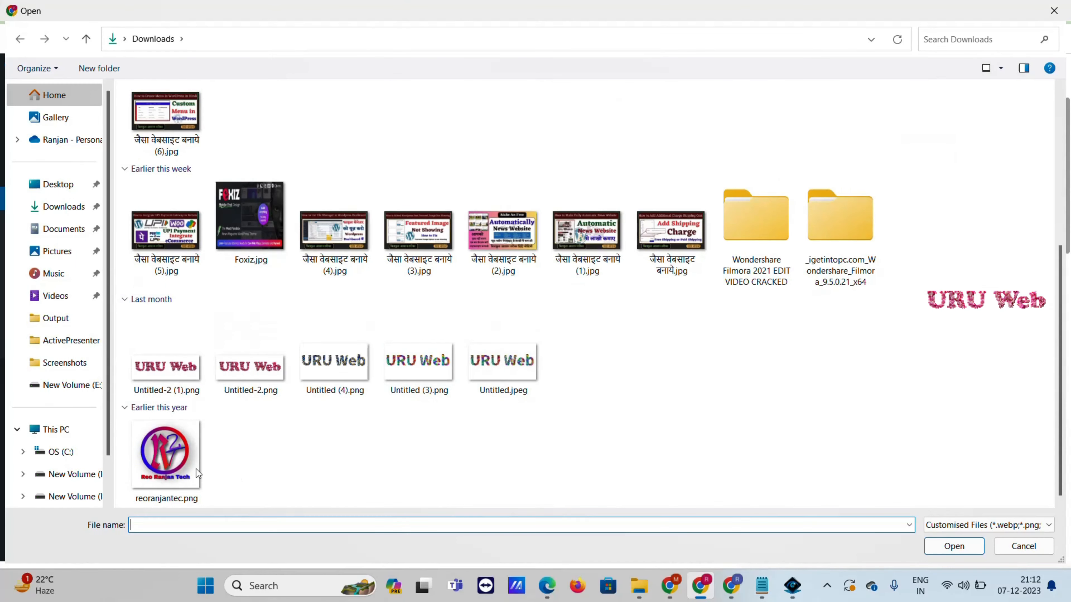
double_click(166, 455)
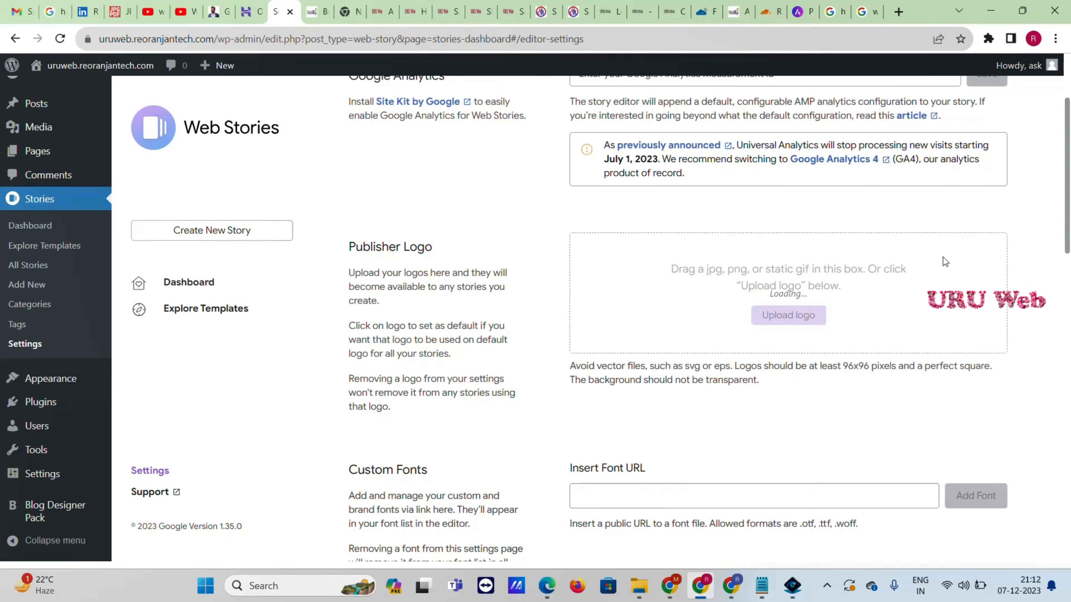
Set the Web Stories monetization option to Google AdSense
scroll(943, 258, "down", 3)
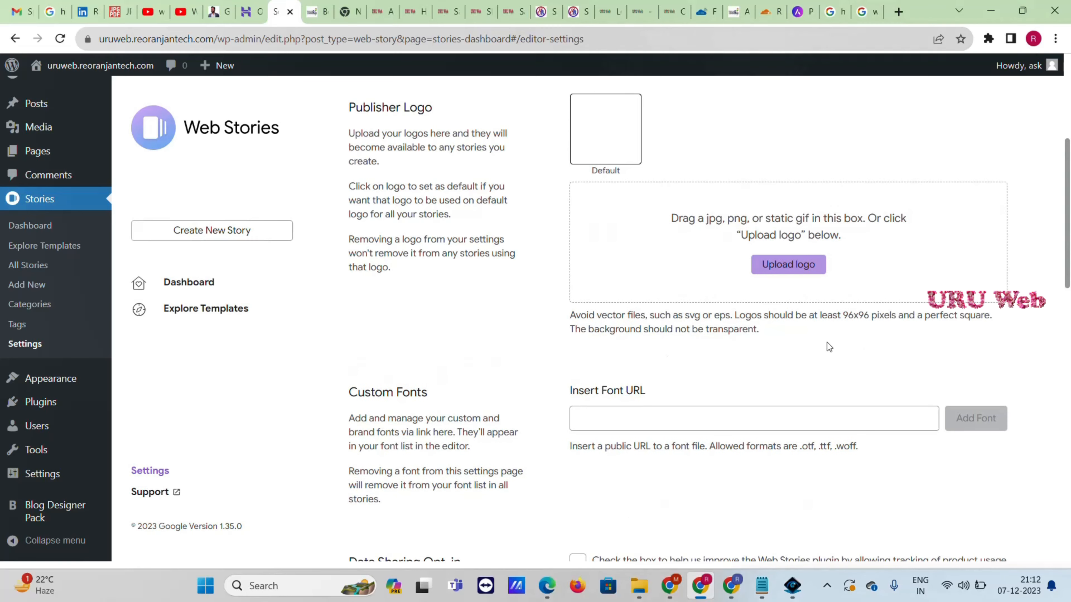
scroll(833, 370, "down", 3)
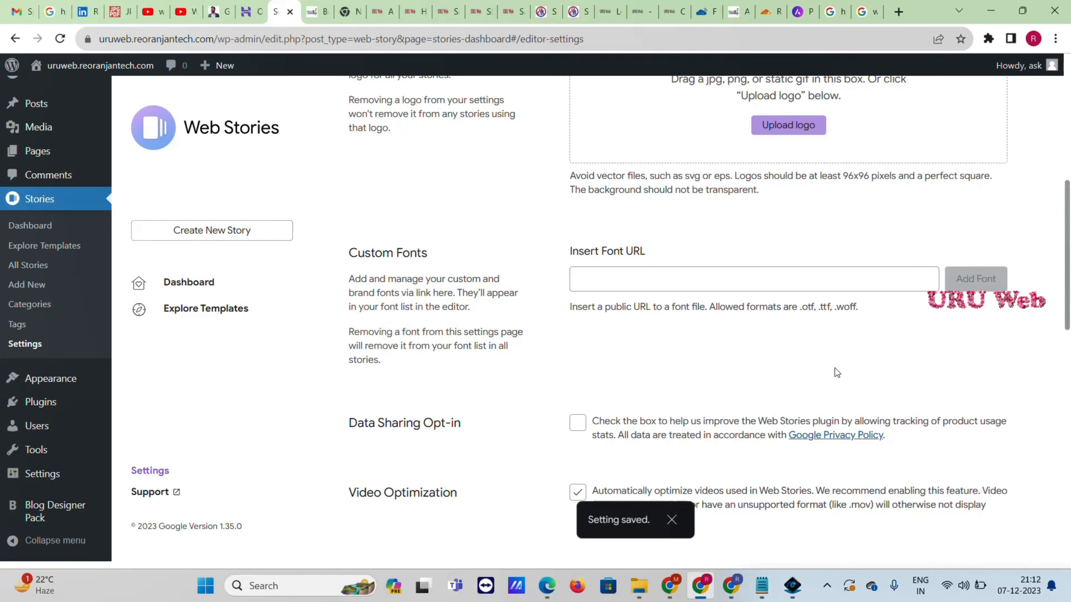
scroll(940, 290, "down", 6)
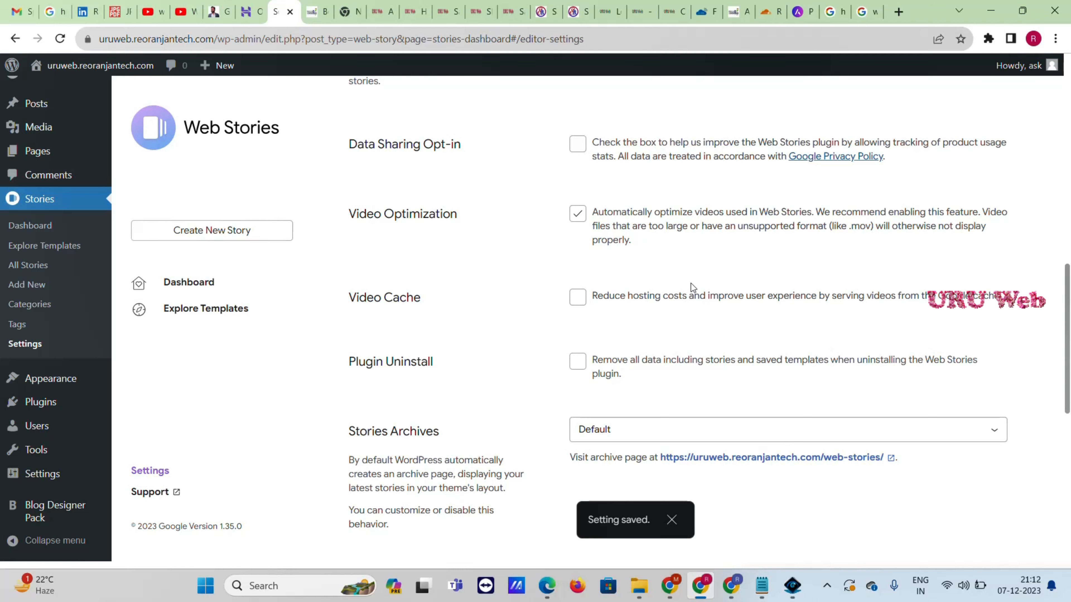
scroll(691, 284, "down", 5)
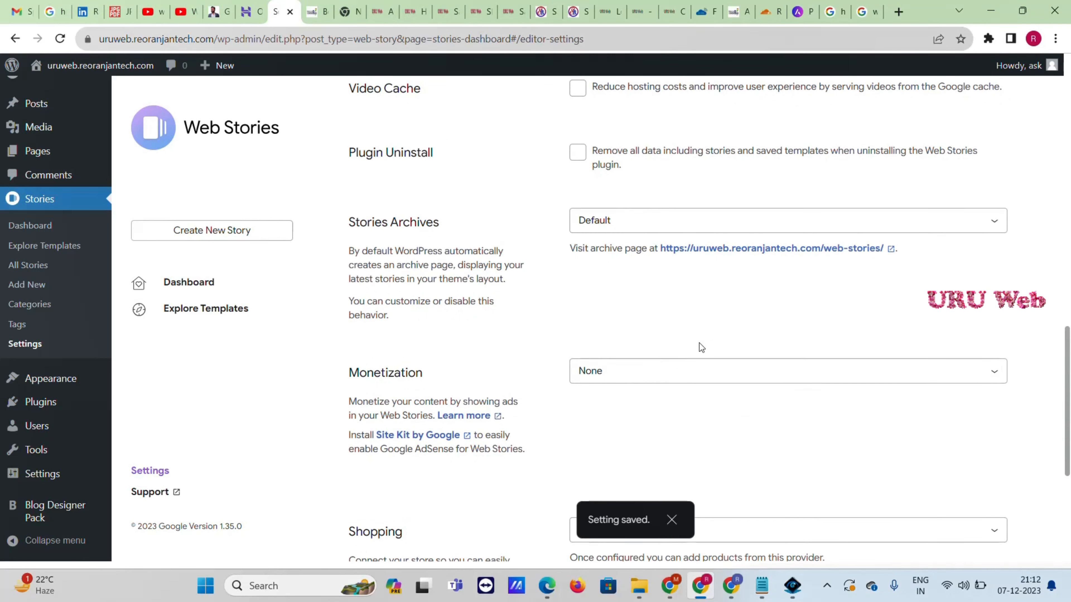
left_click(726, 377)
scroll(752, 266, "down", 3)
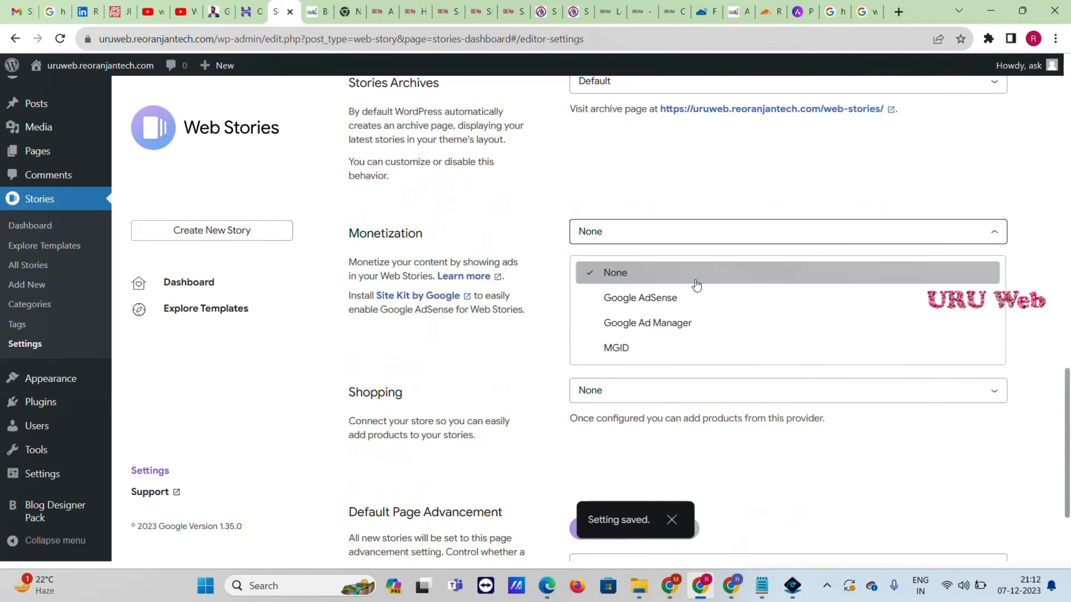
left_click(642, 300)
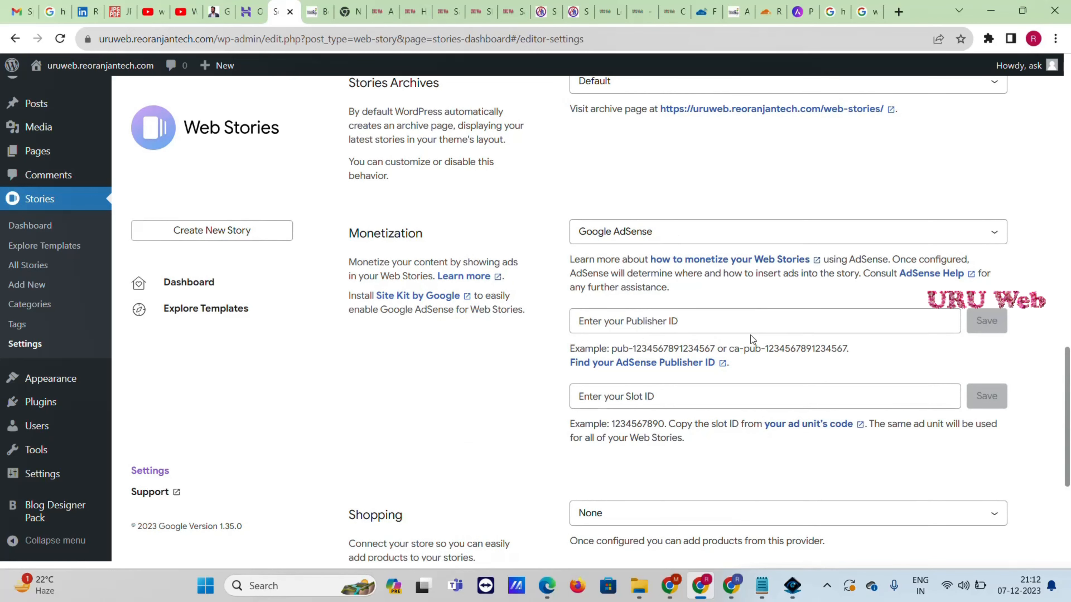
Review the AdSense ID fields, the shopping provider options and the default page advancement settings
scroll(751, 338, "down", 2)
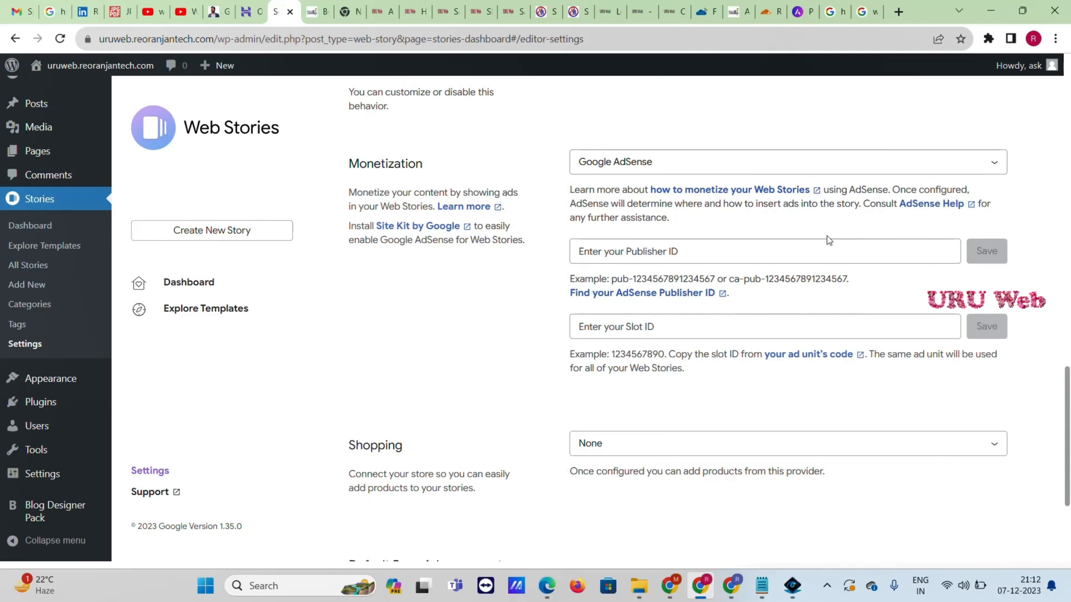
scroll(657, 376, "down", 3)
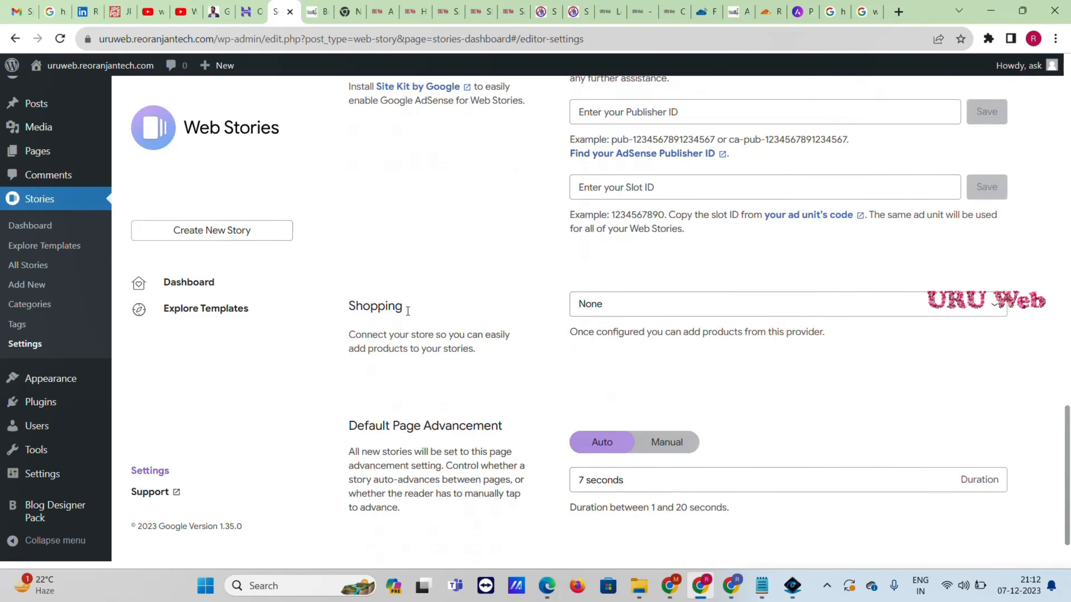
scroll(687, 315, "down", 1)
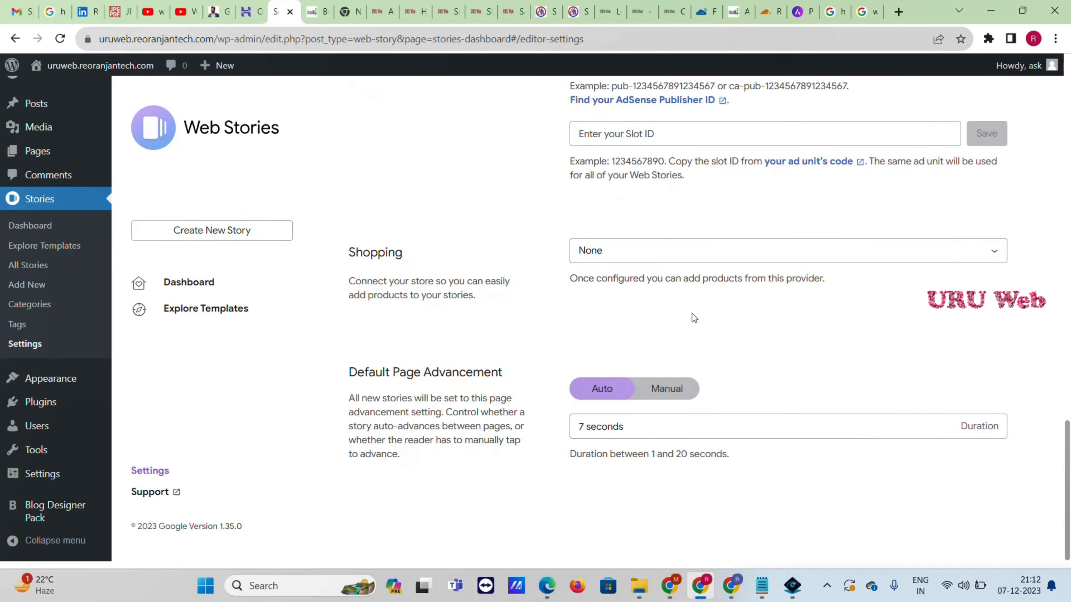
left_click(771, 249)
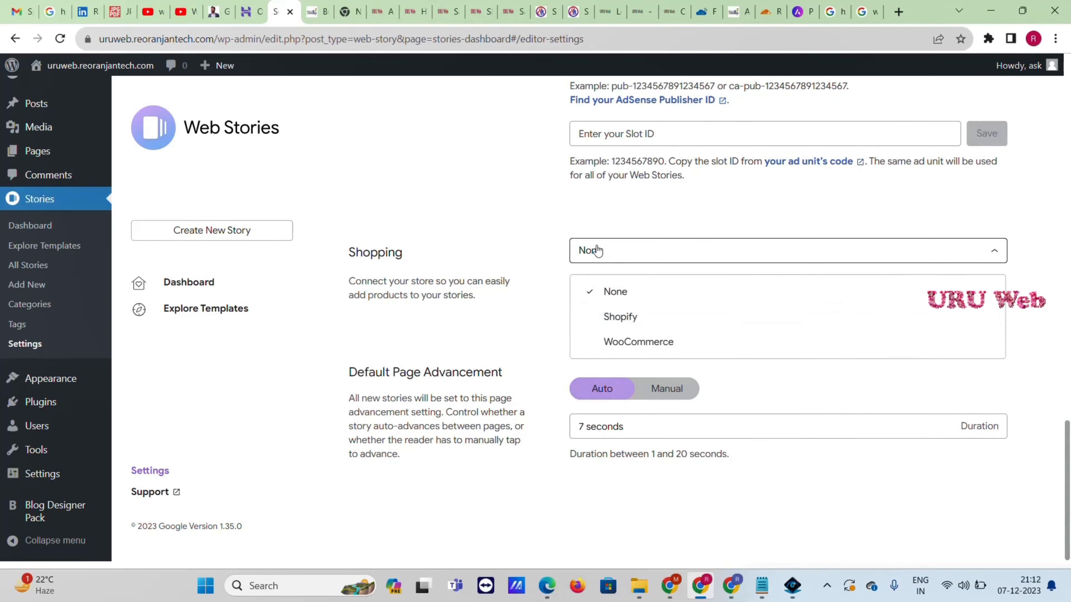
left_click(573, 226)
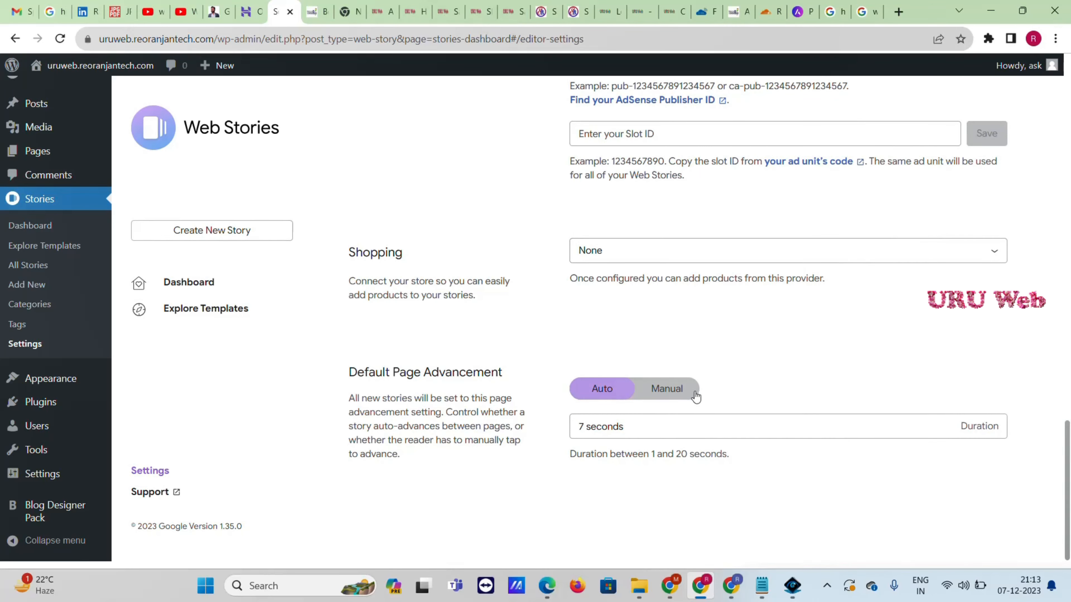
scroll(567, 274, "up", 15)
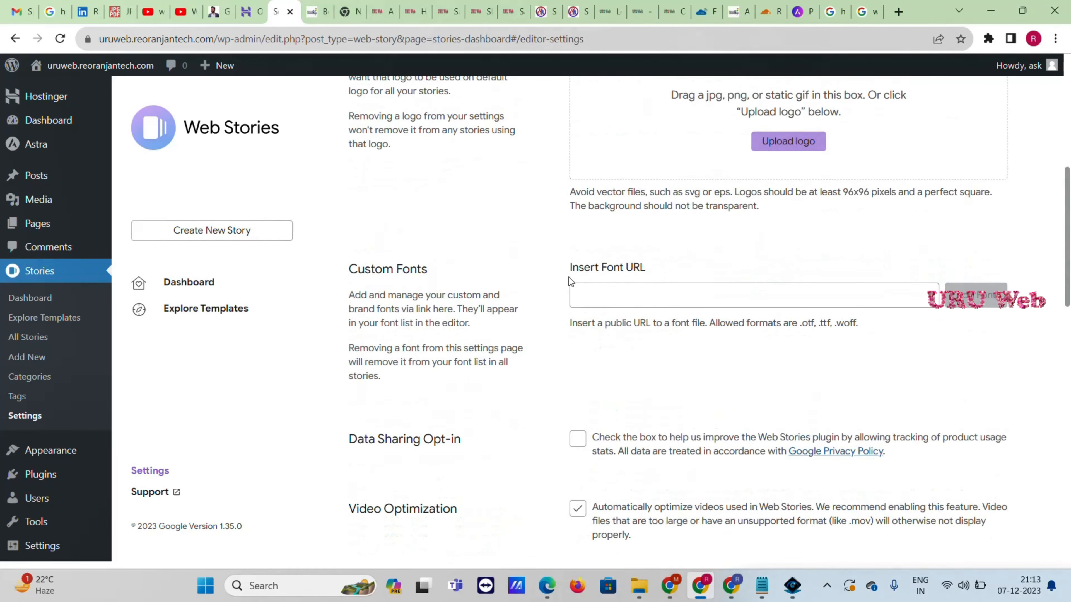
scroll(569, 278, "up", 1)
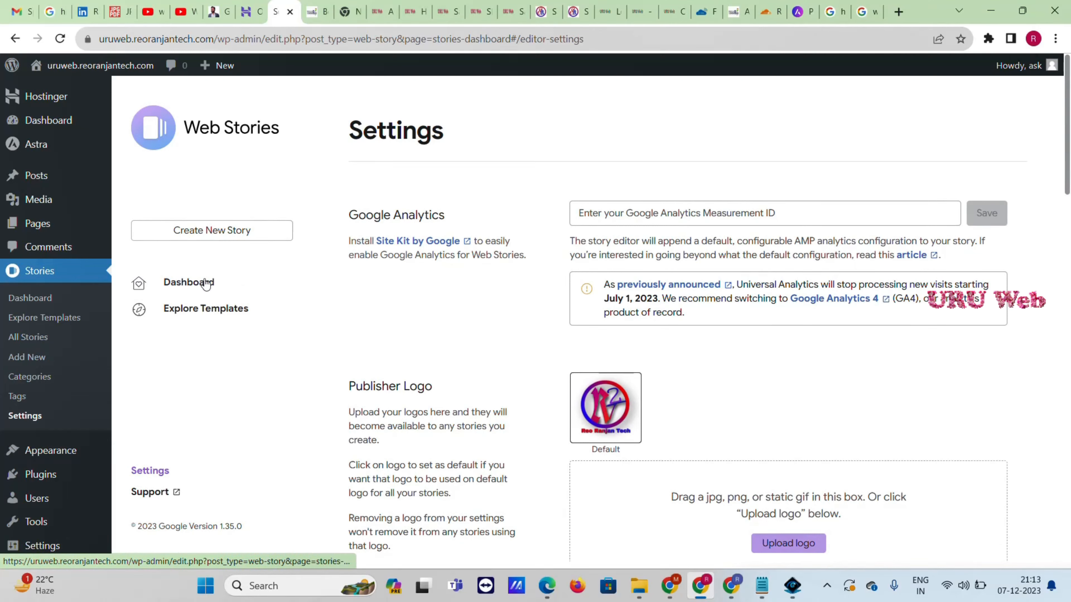
View the Web Stories dashboard and browse the designs in the story template gallery
left_click(191, 288)
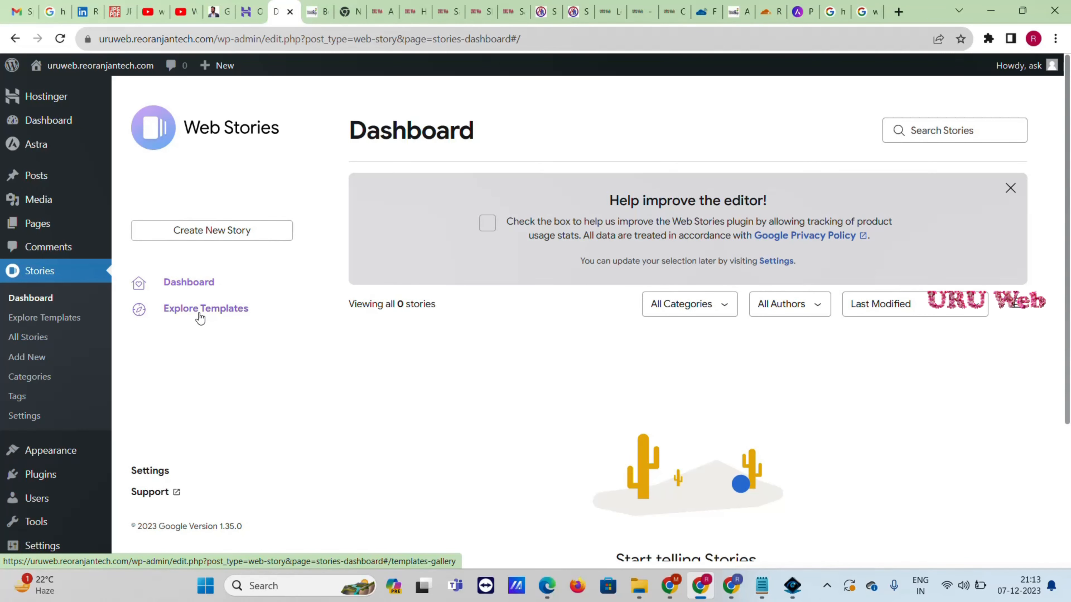
left_click(221, 317)
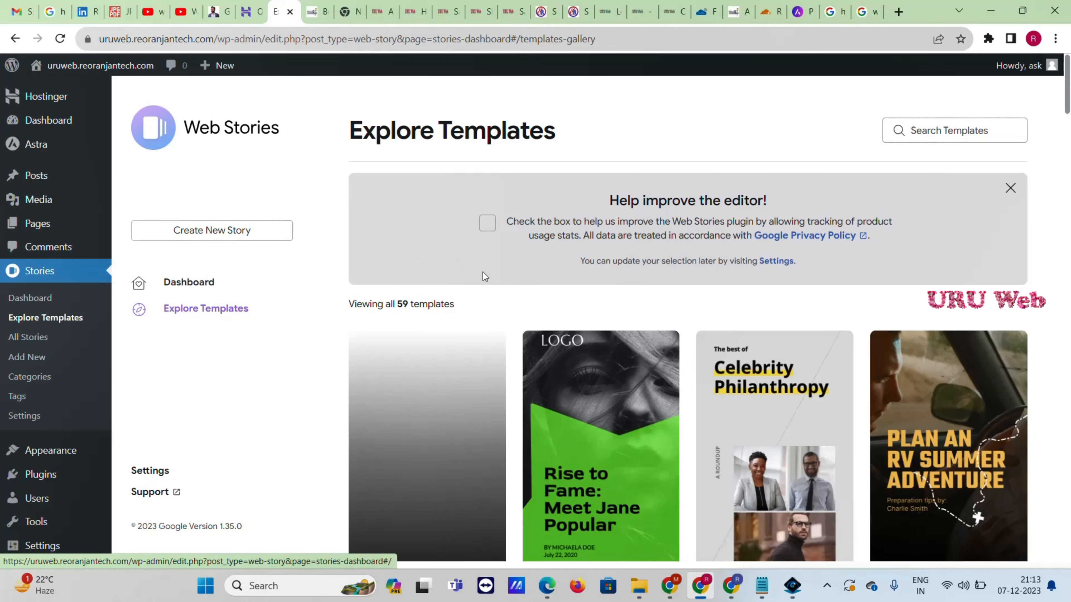
scroll(969, 303, "down", 5)
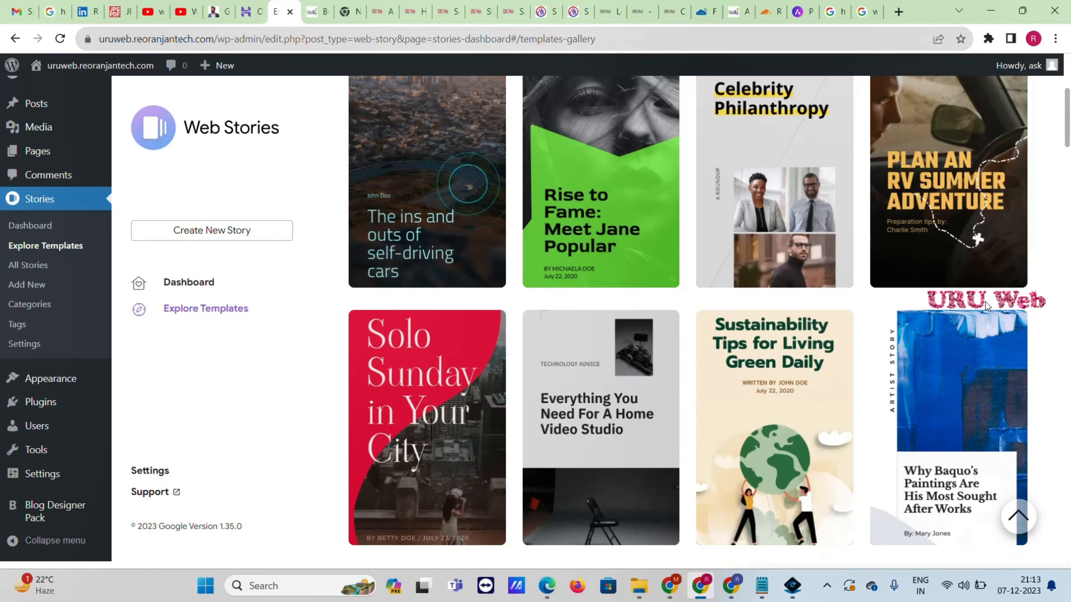
mouse_move(654, 194)
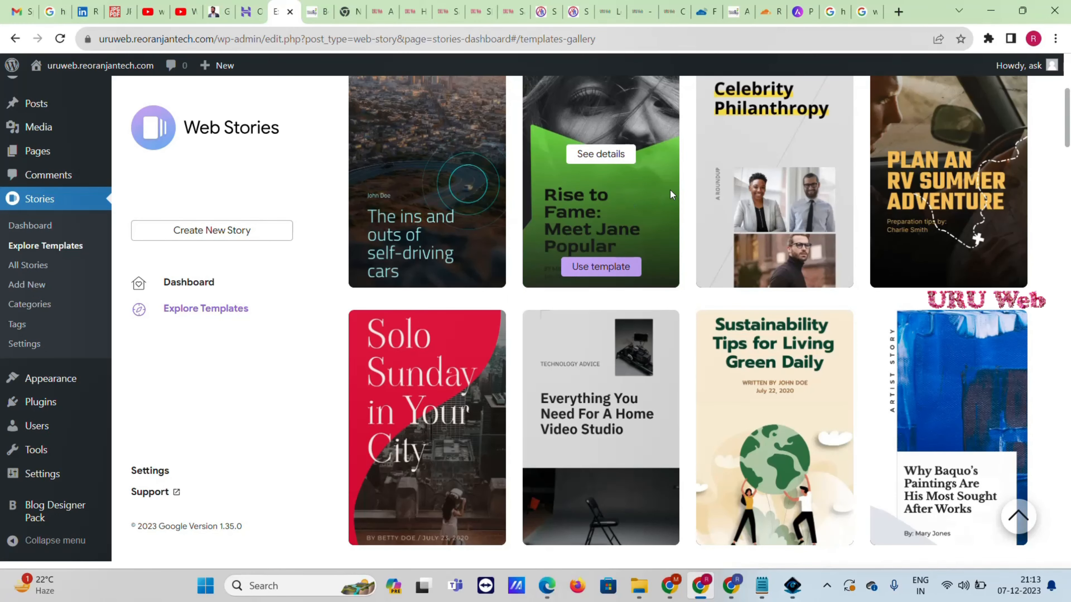
mouse_move(1006, 344)
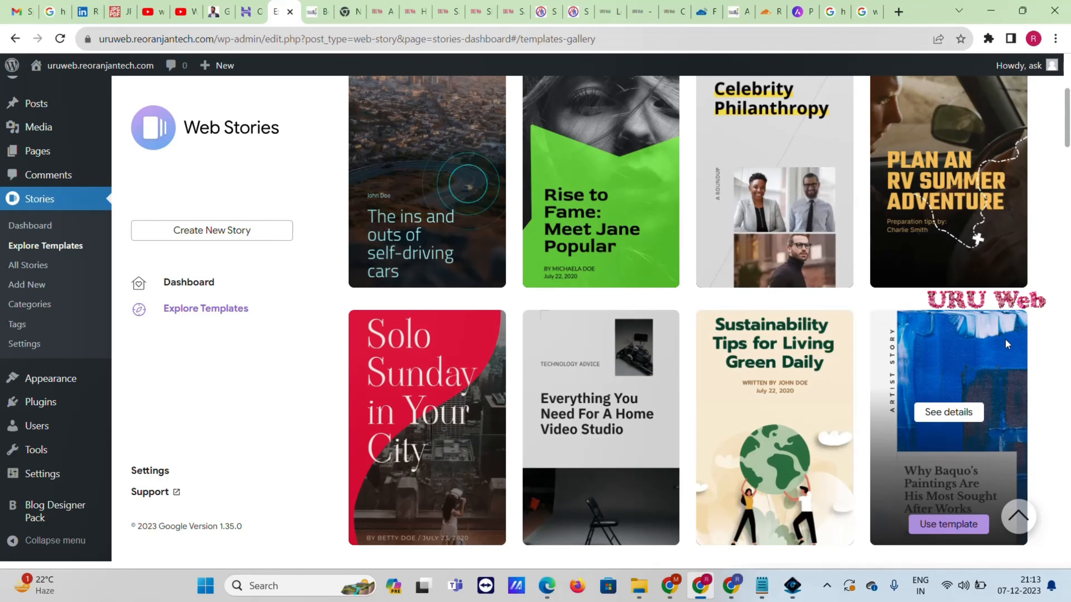
scroll(203, 282, "up", 3)
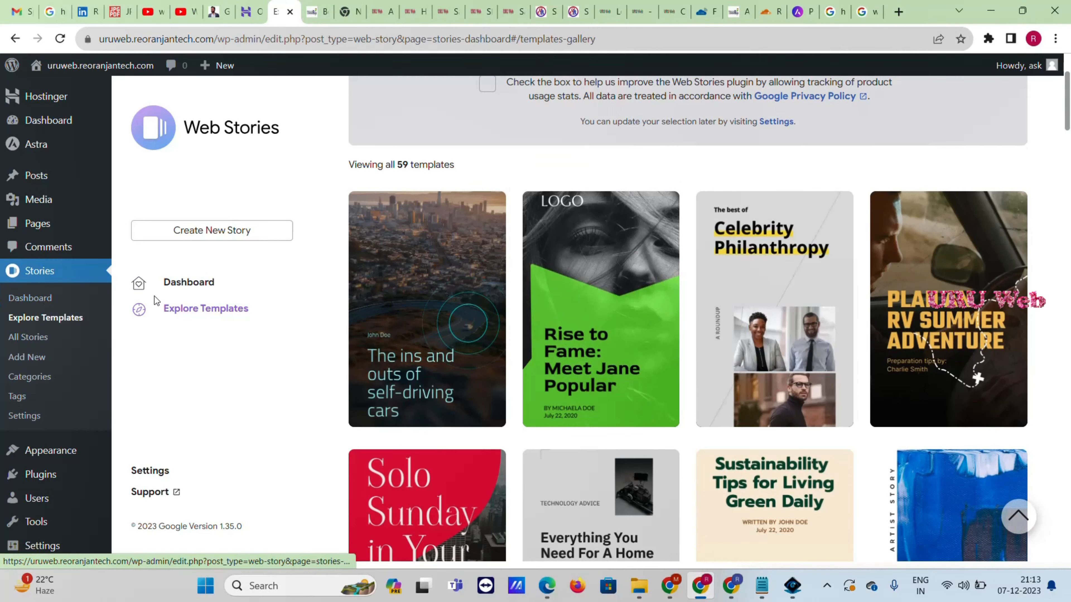
Return to the Web Stories dashboard and create a new blank story
left_click(201, 289)
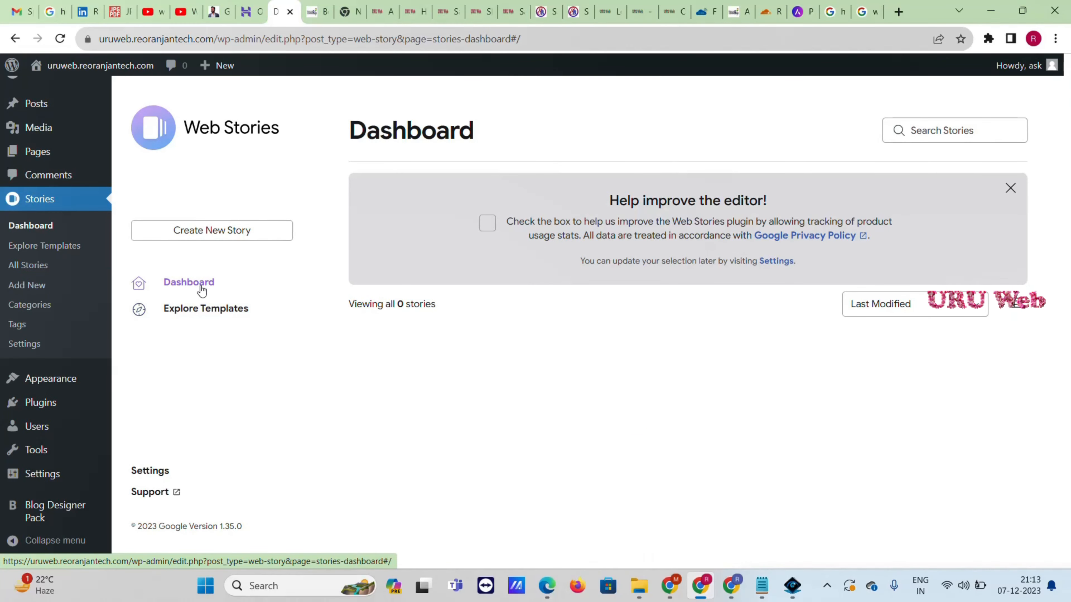
scroll(628, 179, "down", 4)
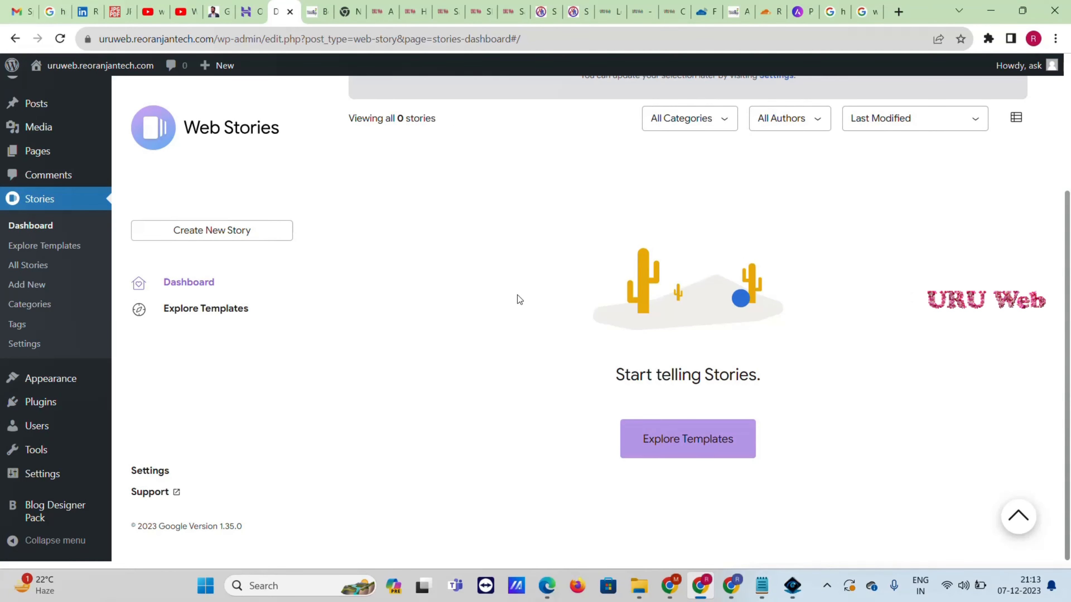
left_click(208, 242)
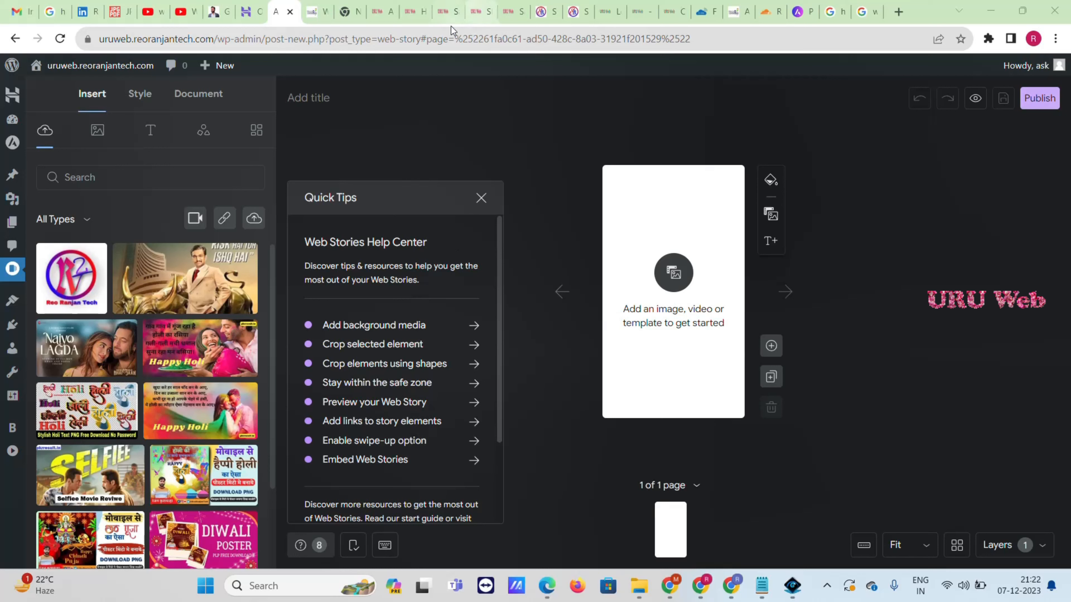
Switch to the empty browser tab and search Google for "google trends"
left_click(342, 9)
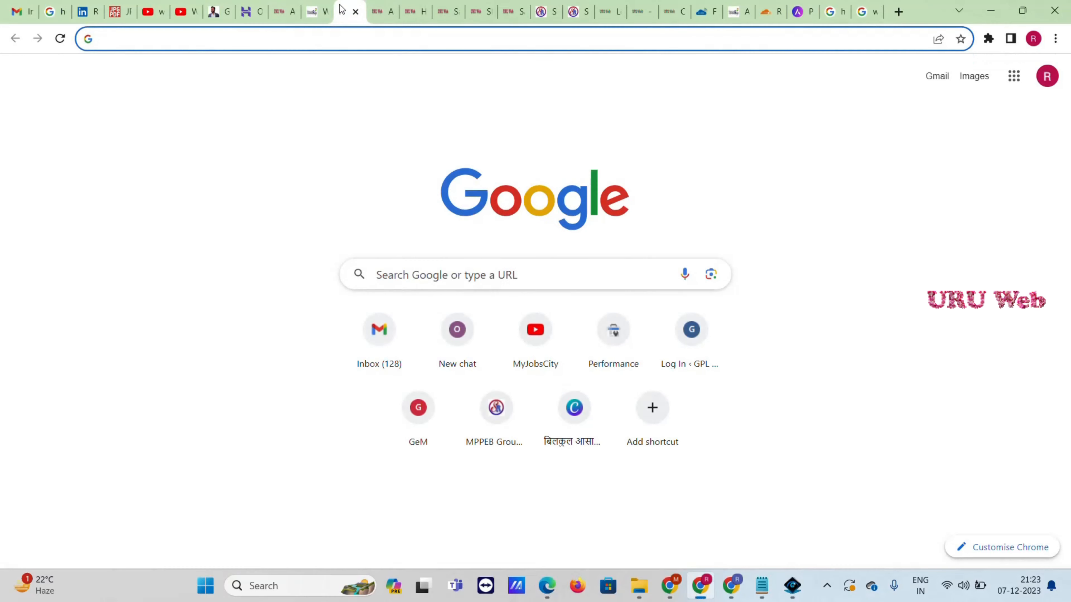
left_click(350, 31)
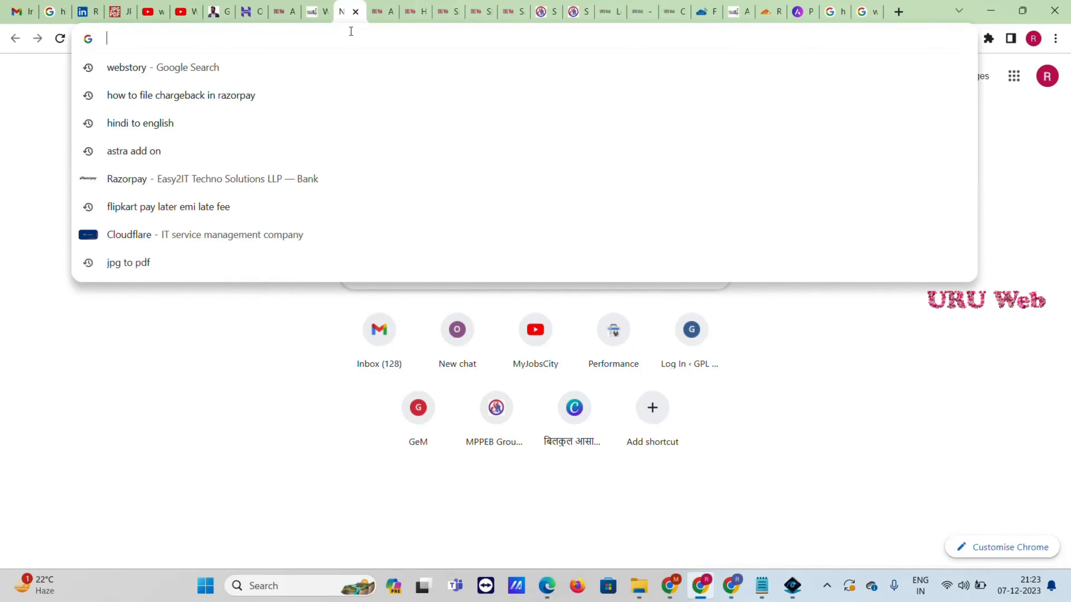
type("goo")
left_click(99, 146)
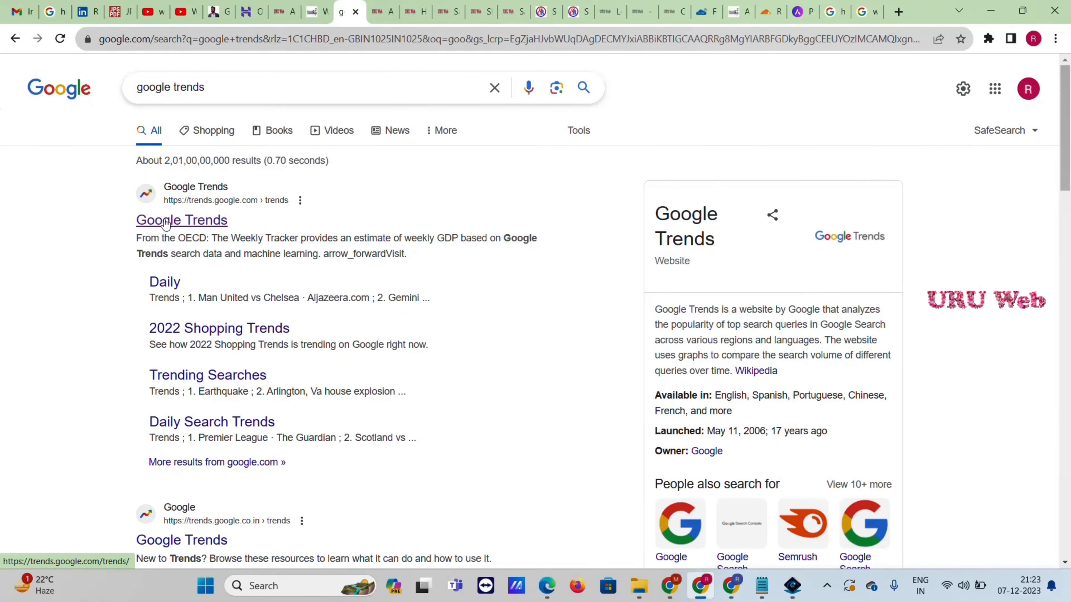
Open the trending searches page of Google Trends and look through its list of countries
left_click(209, 226)
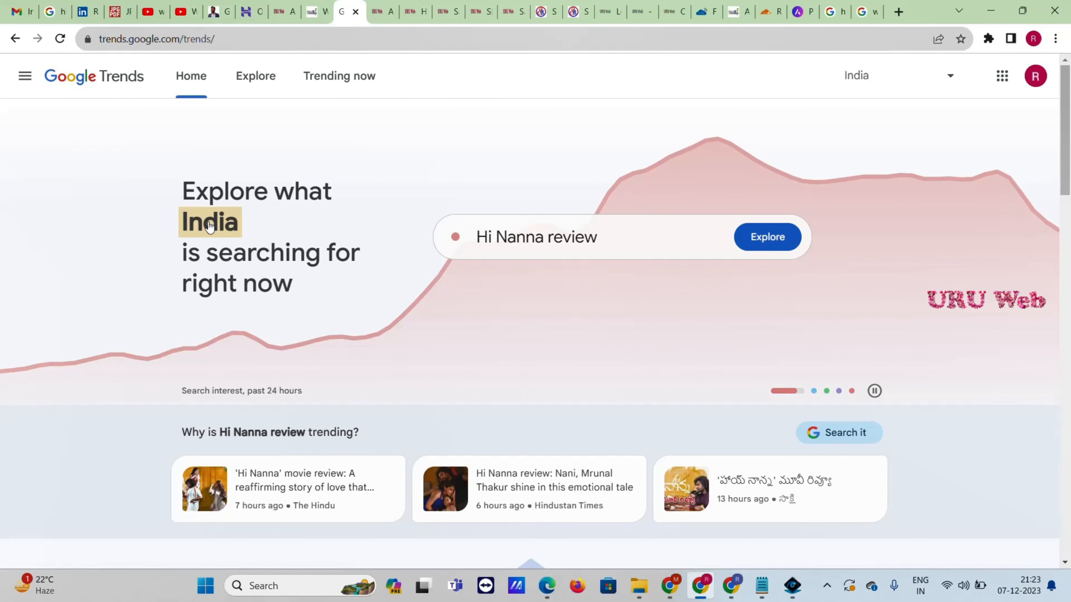
left_click(331, 78)
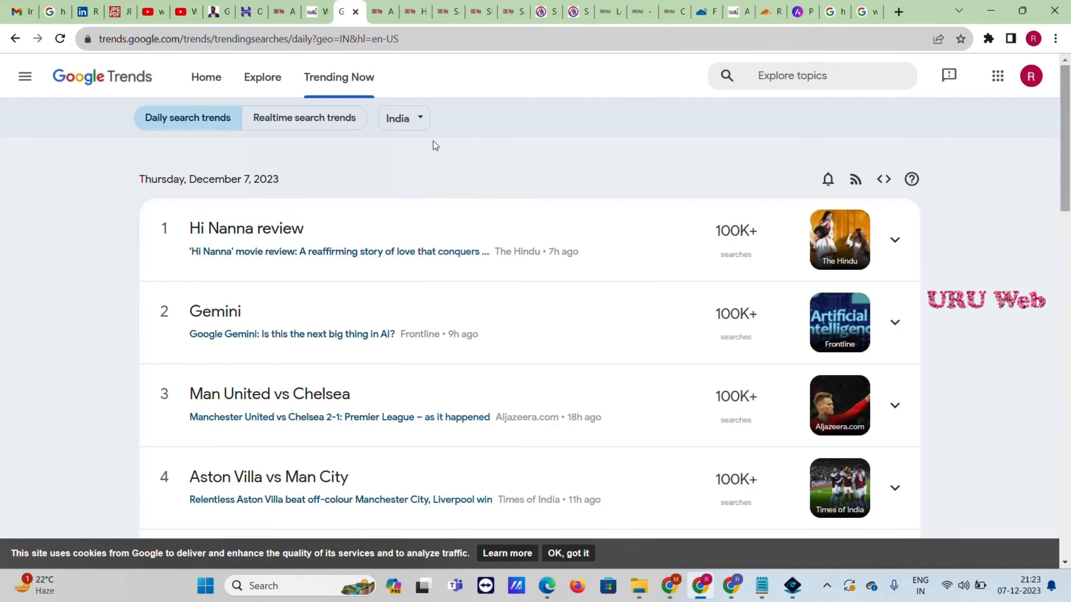
left_click(419, 123)
scroll(421, 266, "down", 4)
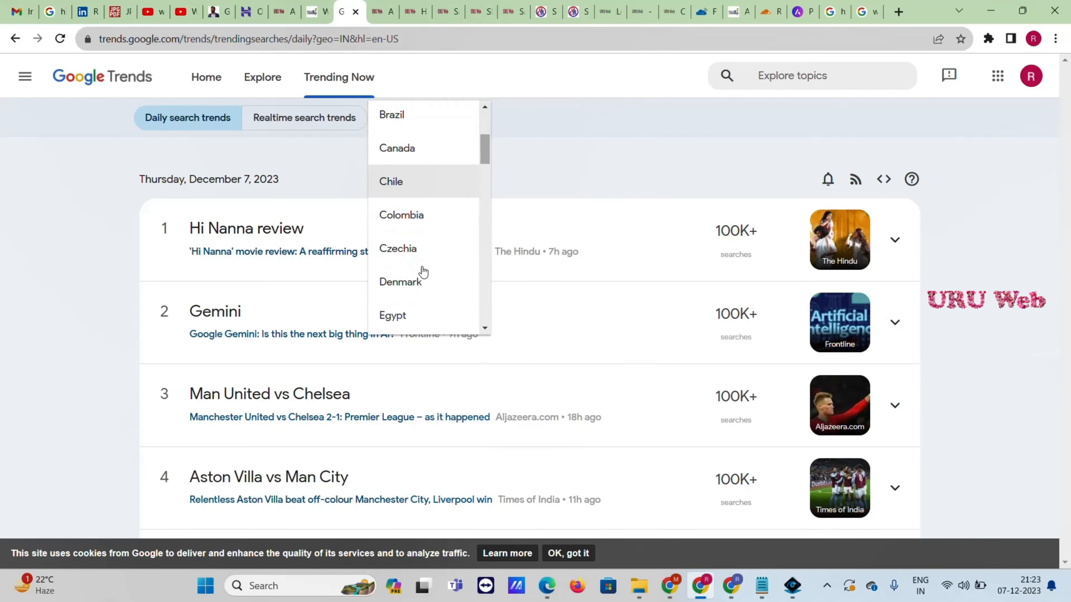
scroll(423, 272, "down", 1)
left_click(978, 235)
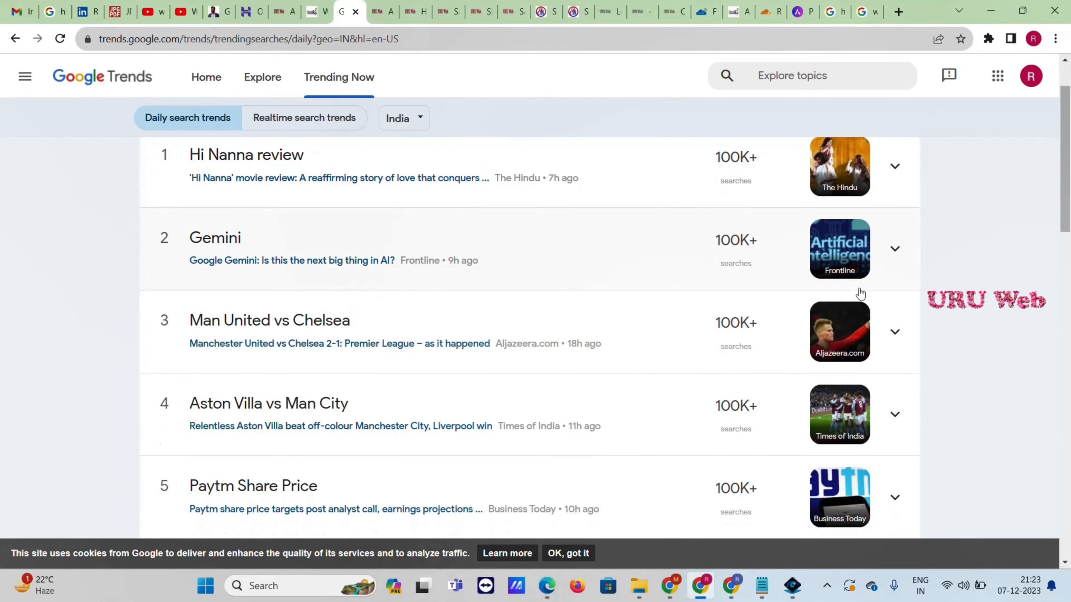
Look through the daily search trends for India
scroll(742, 367, "down", 10)
scroll(742, 371, "down", 7)
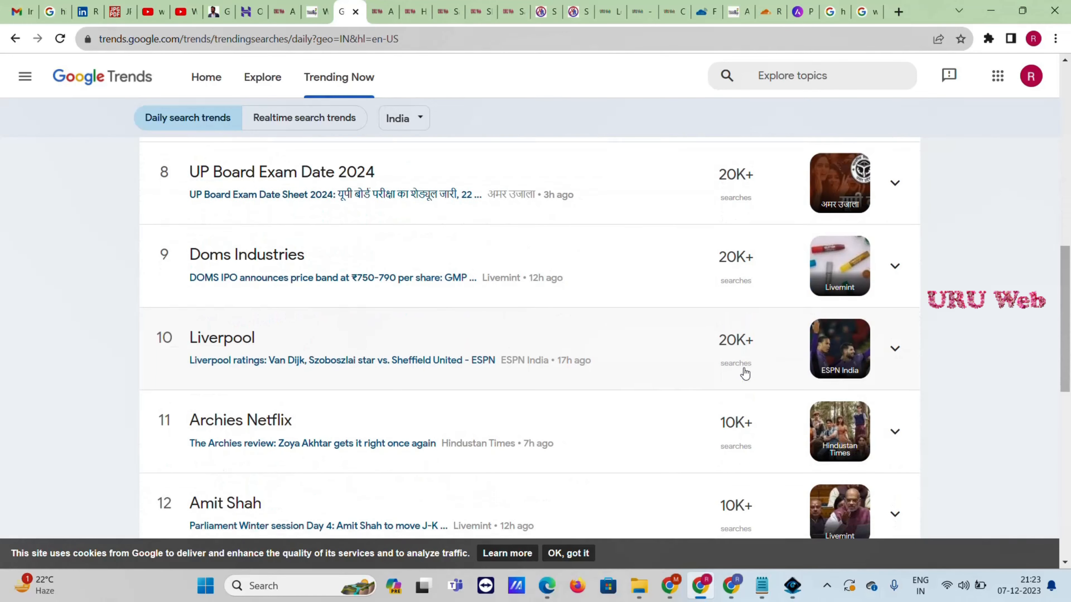
scroll(741, 371, "up", 20)
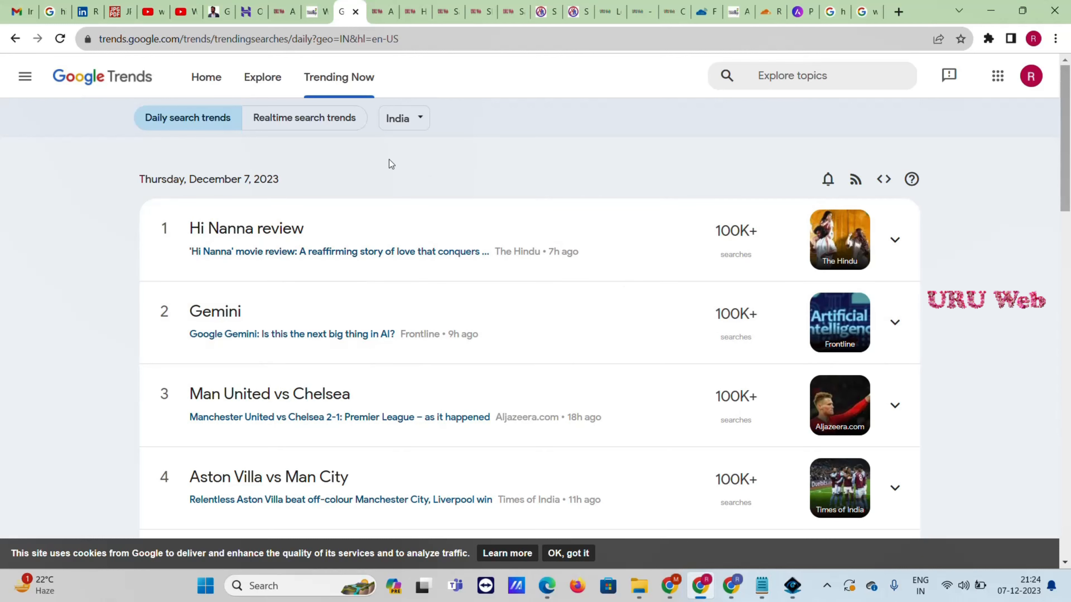
Show the realtime search trends and examine the first trend's interest graph, related news and related queries
left_click(323, 125)
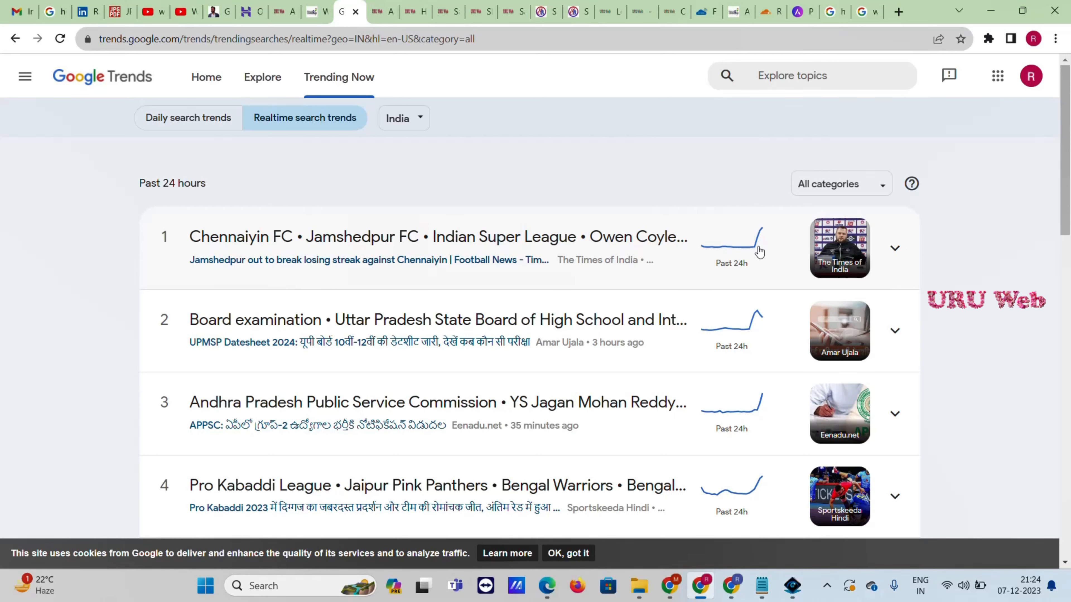
left_click(895, 248)
scroll(295, 312, "down", 3)
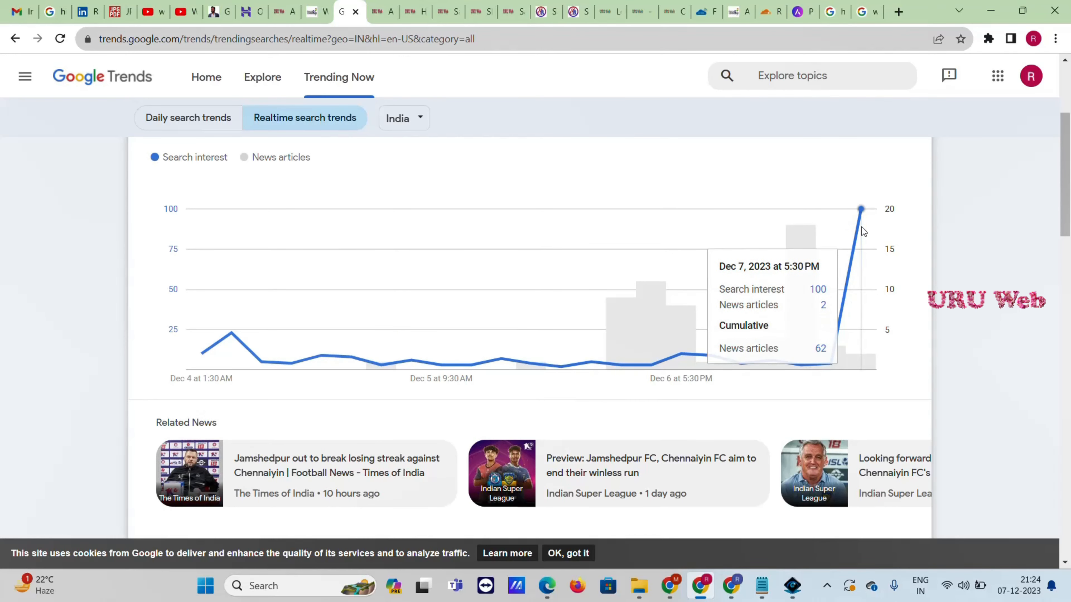
scroll(840, 222, "down", 2)
scroll(840, 221, "down", 1)
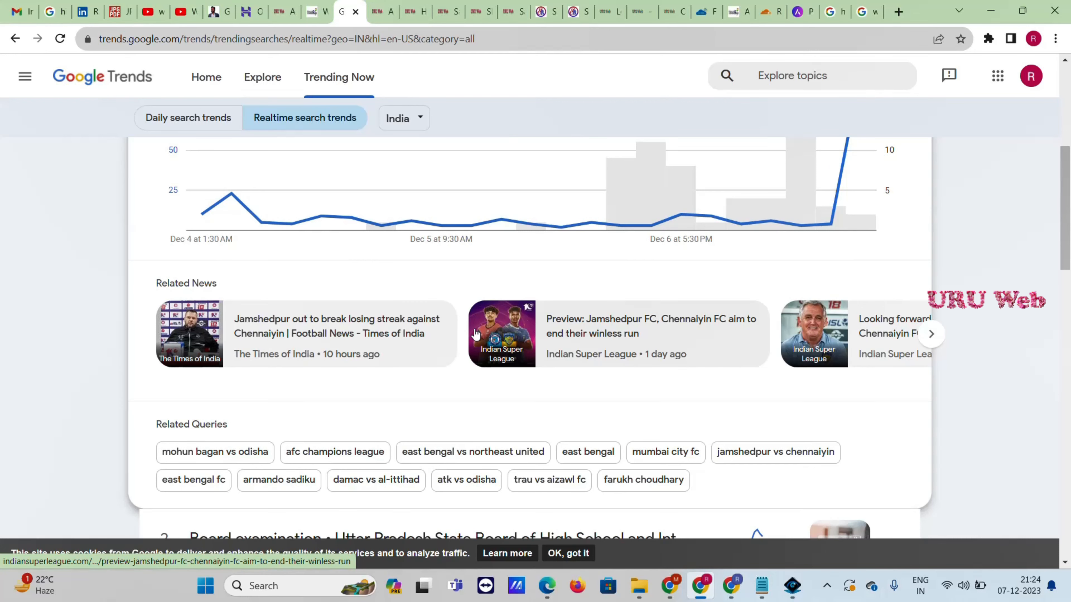
scroll(716, 314, "down", 3)
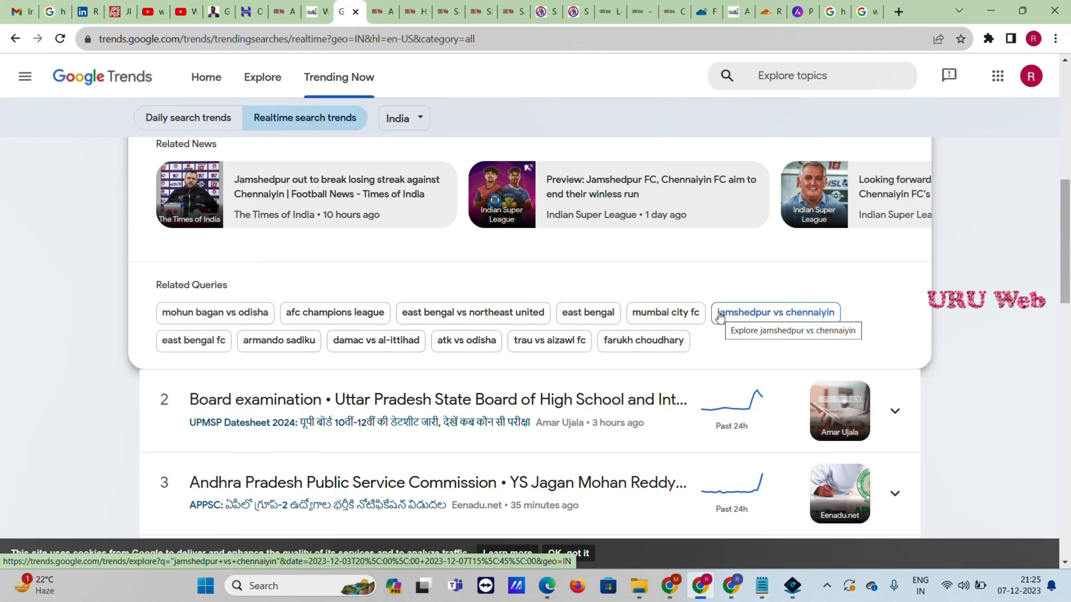
scroll(719, 317, "down", 3)
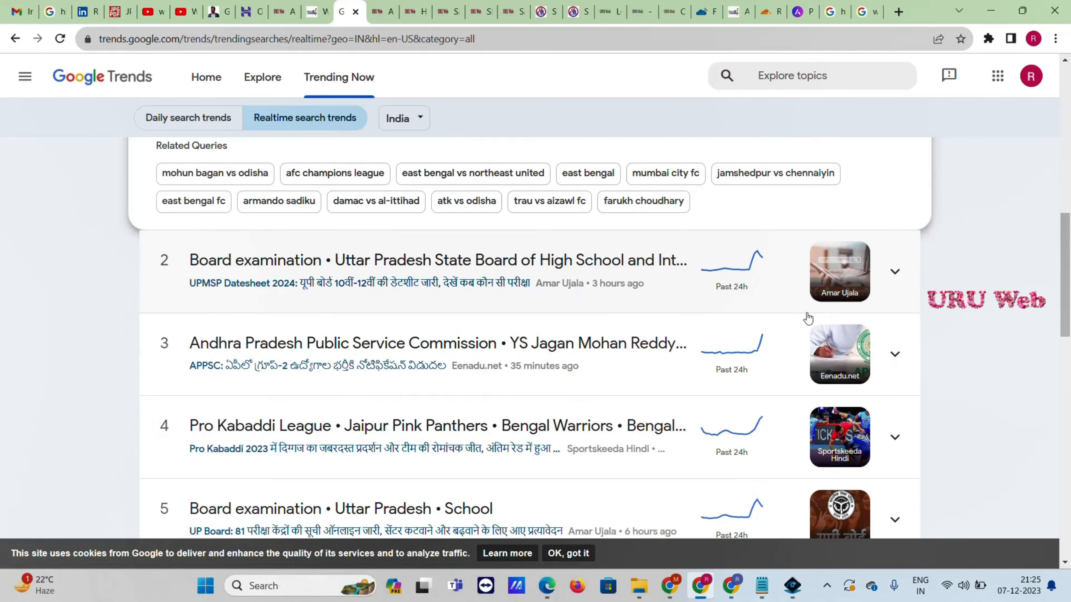
Expand the second realtime trend, on the Uttar Pradesh board examination, and view its related news and queries
left_click(892, 270)
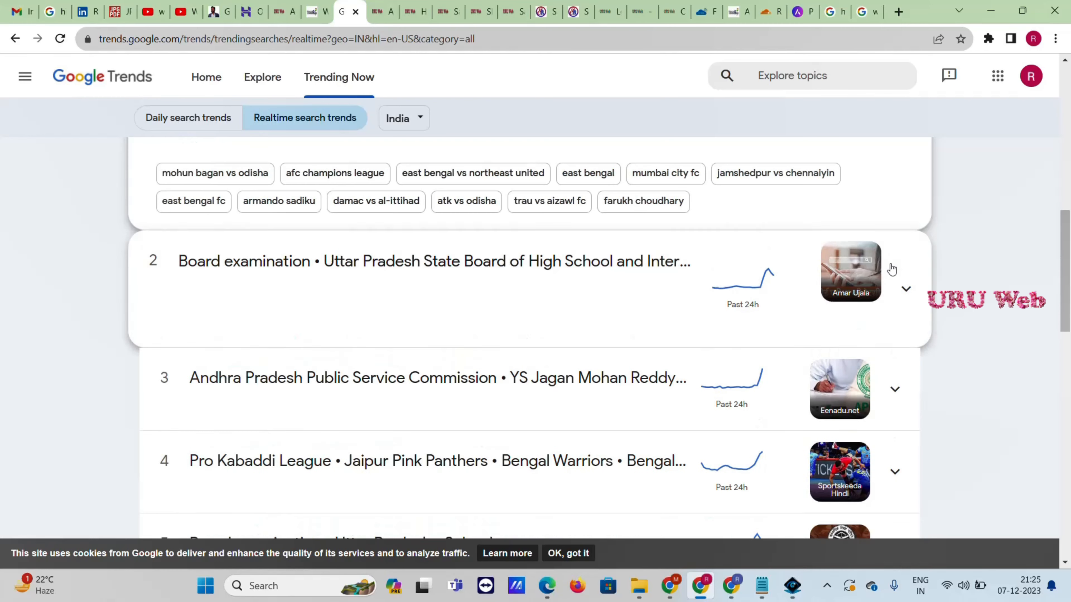
scroll(509, 318, "up", 6)
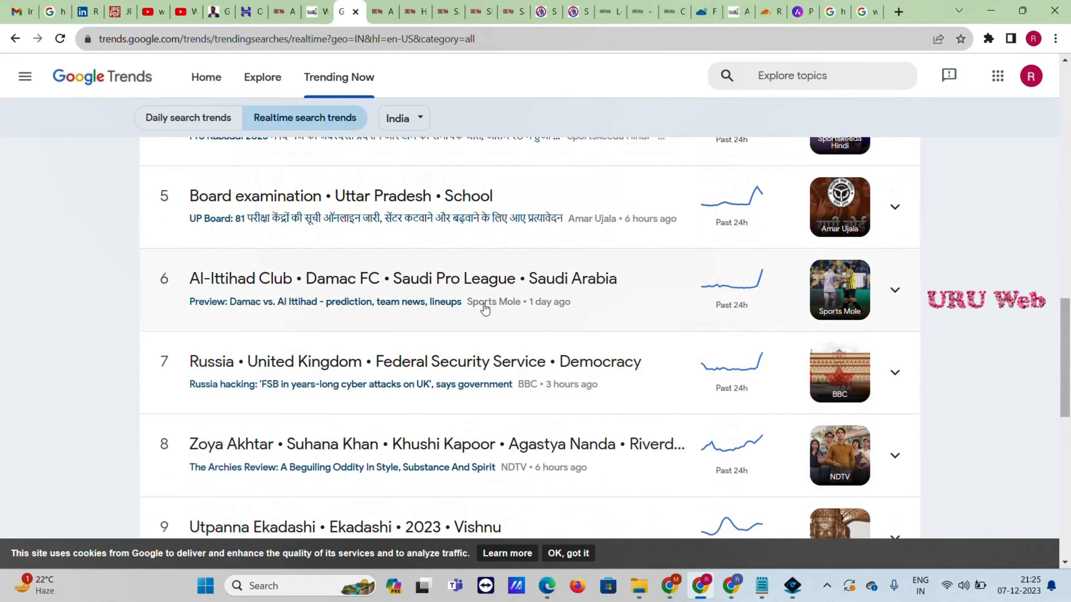
scroll(525, 310, "up", 3)
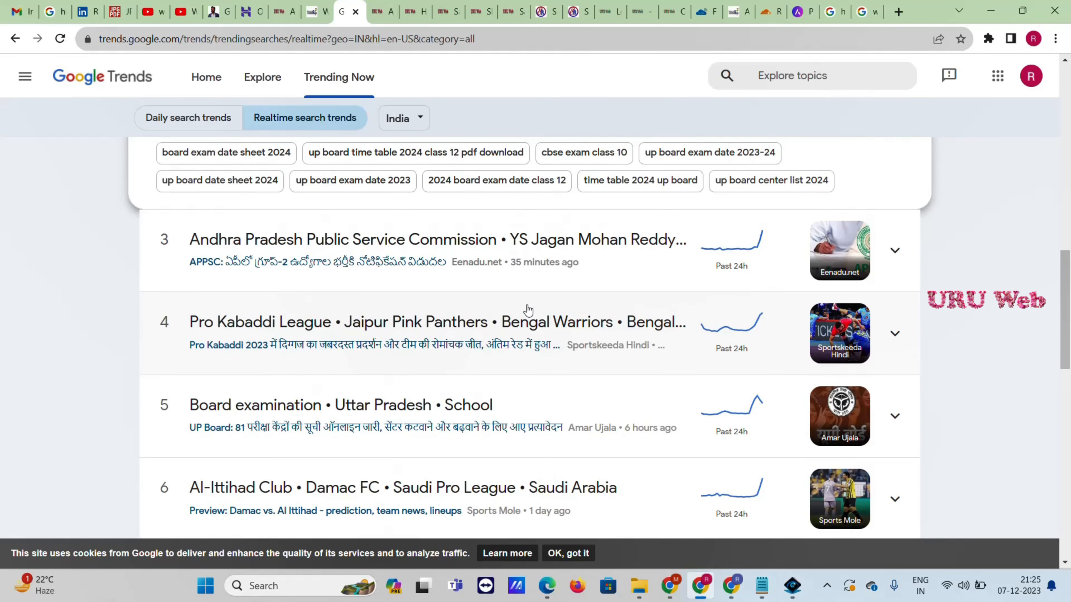
scroll(528, 311, "up", 6)
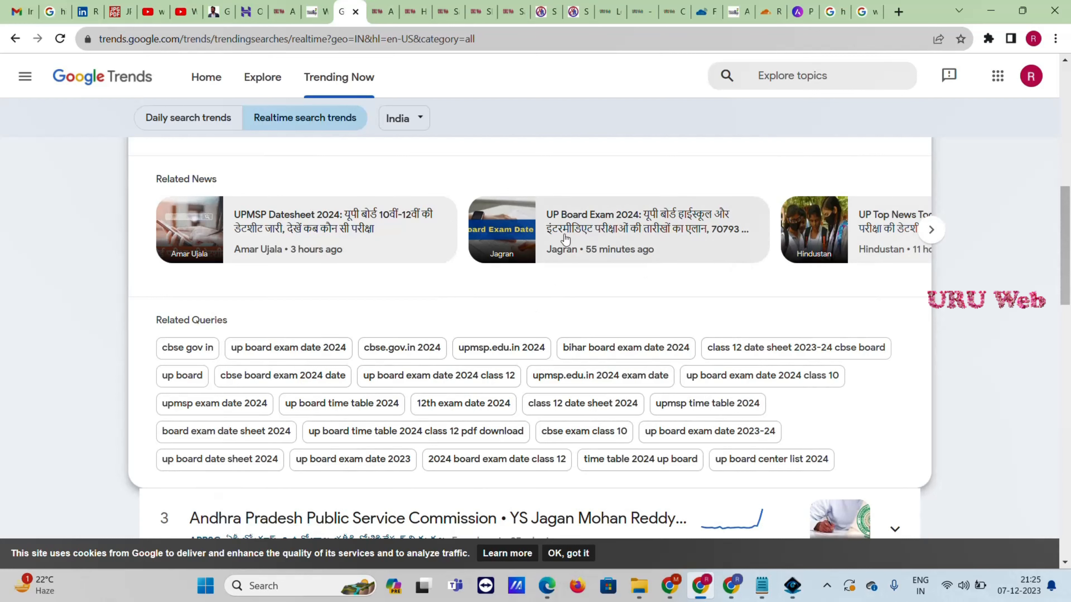
Open the Jagran and Amar Ujala articles on the UP Board exam in new tabs
right_click(612, 236)
left_click(636, 240)
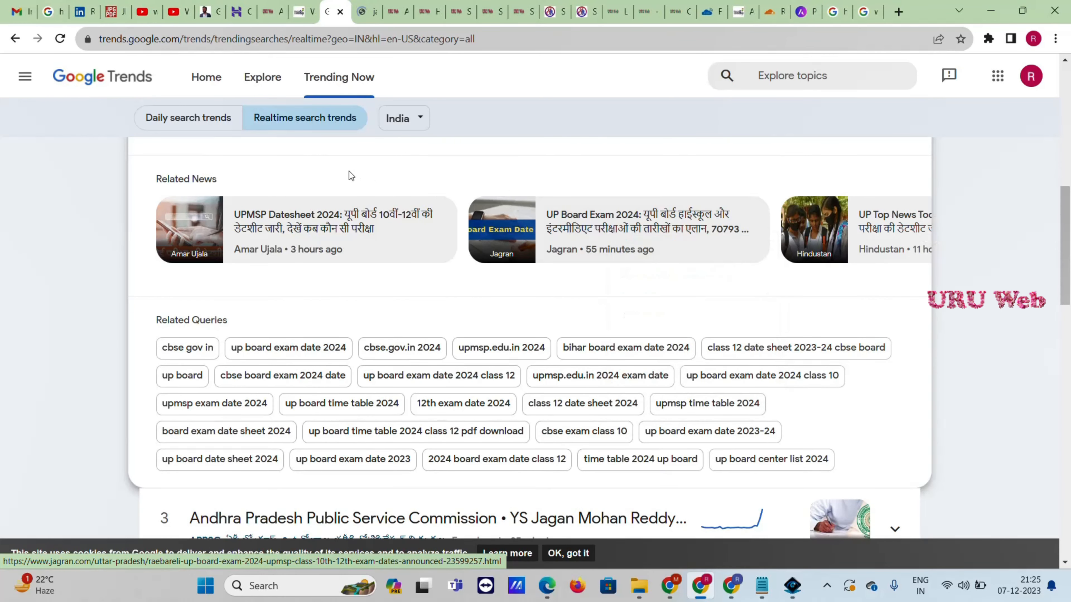
right_click(317, 222)
left_click(364, 230)
Read through the Jagran article about the UP Board Exam 2024 dates
left_click(353, 12)
scroll(464, 211, "down", 8)
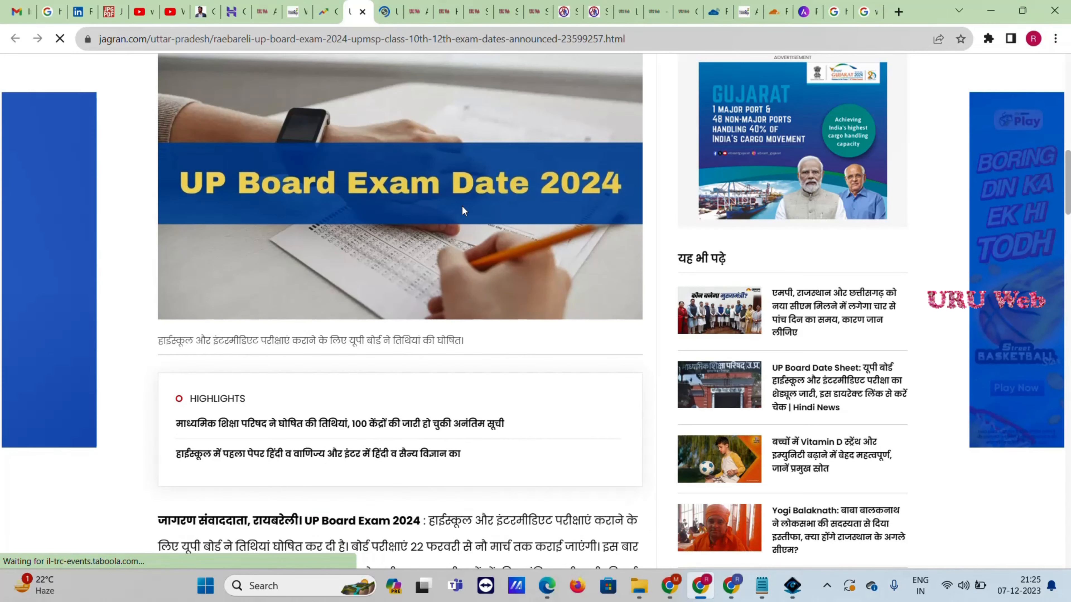
scroll(462, 205, "down", 12)
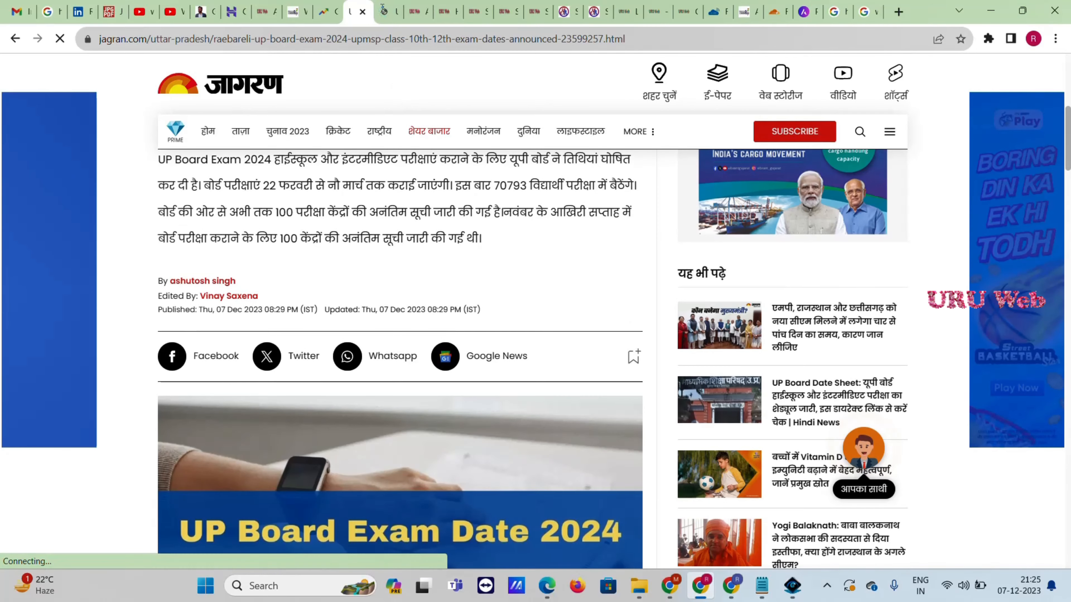
Examine the Amar Ujala article on the UP Board date sheet 2024, including its exam timetable
left_click(383, 8)
scroll(727, 264, "down", 8)
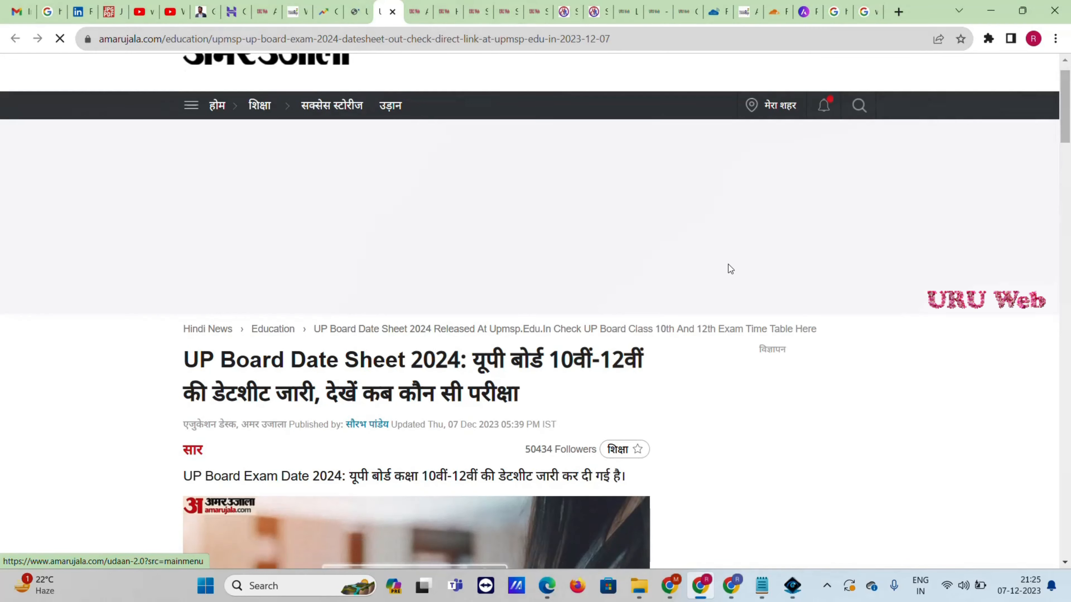
scroll(728, 265, "down", 3)
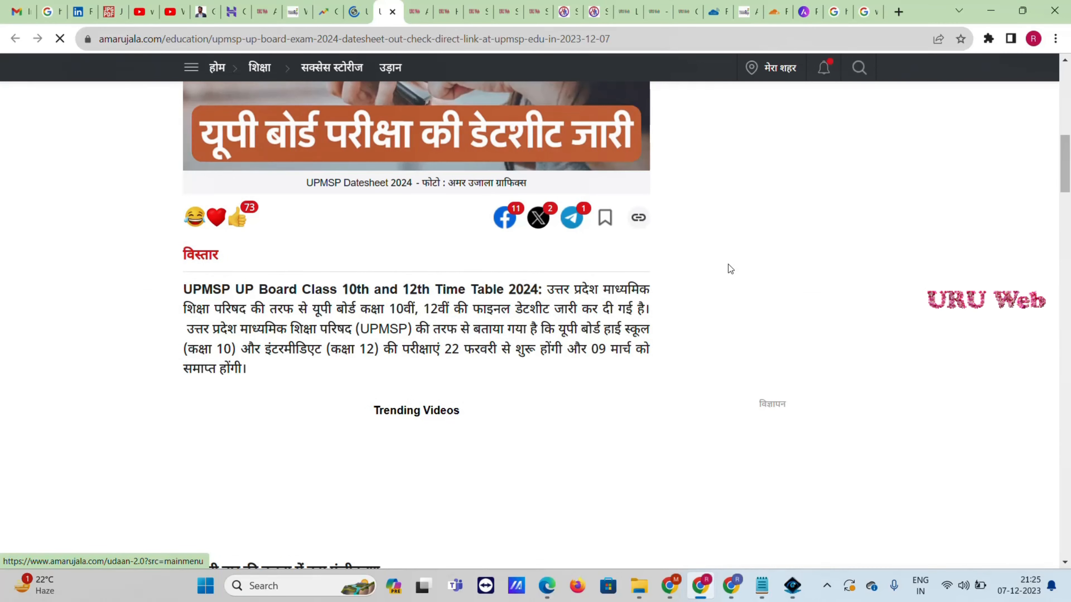
scroll(246, 317, "up", 8)
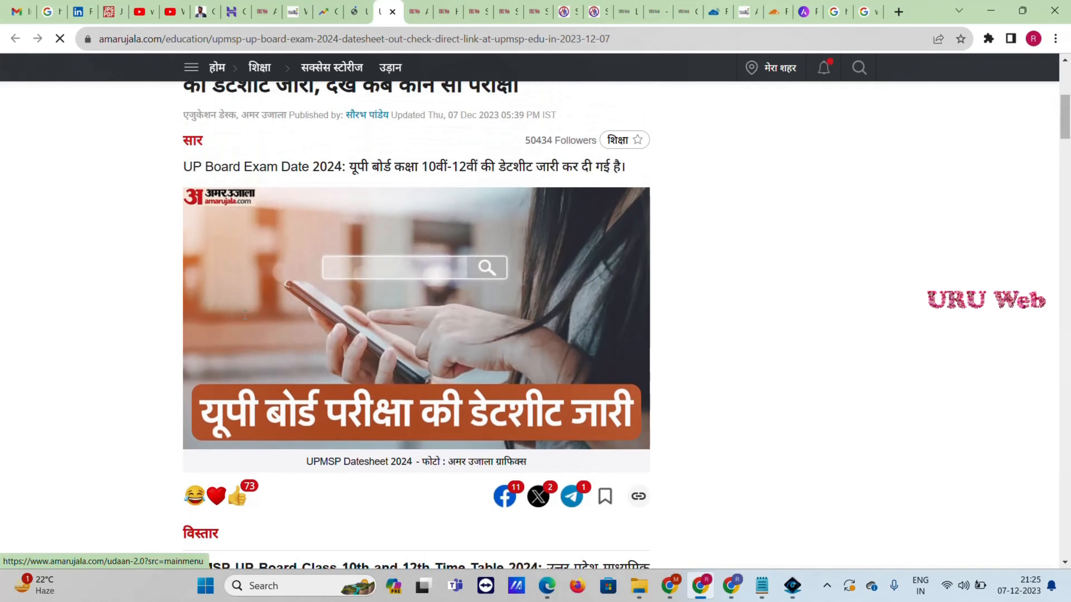
scroll(247, 317, "up", 1)
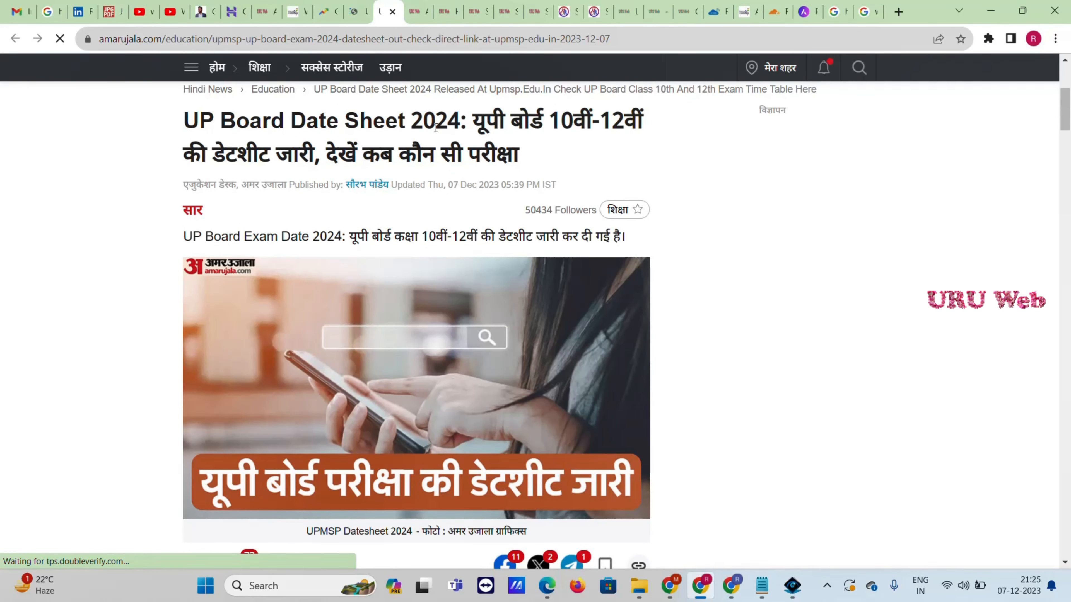
scroll(452, 256, "down", 5)
scroll(384, 274, "down", 5)
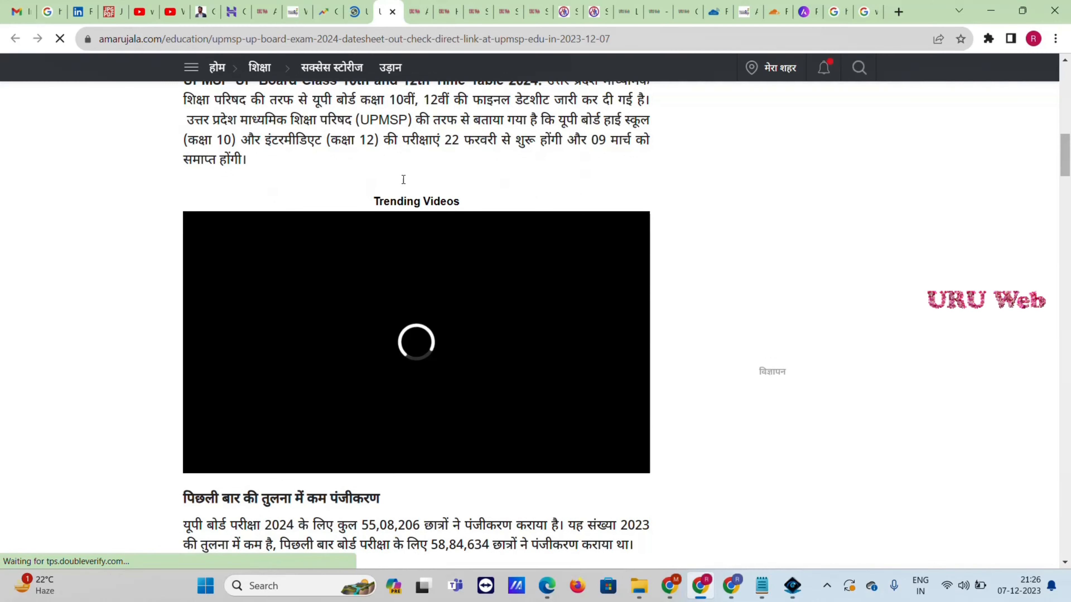
scroll(392, 245, "down", 6)
scroll(336, 281, "down", 3)
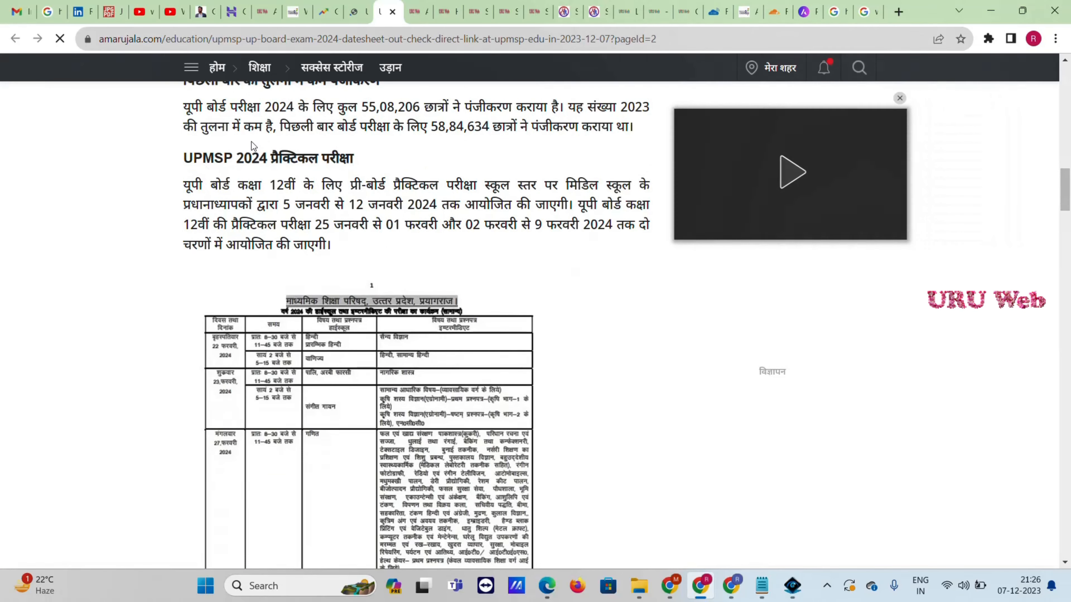
scroll(356, 197, "down", 10)
Return to the new web story in the editor and close the Quick Tips help
left_click(269, 5)
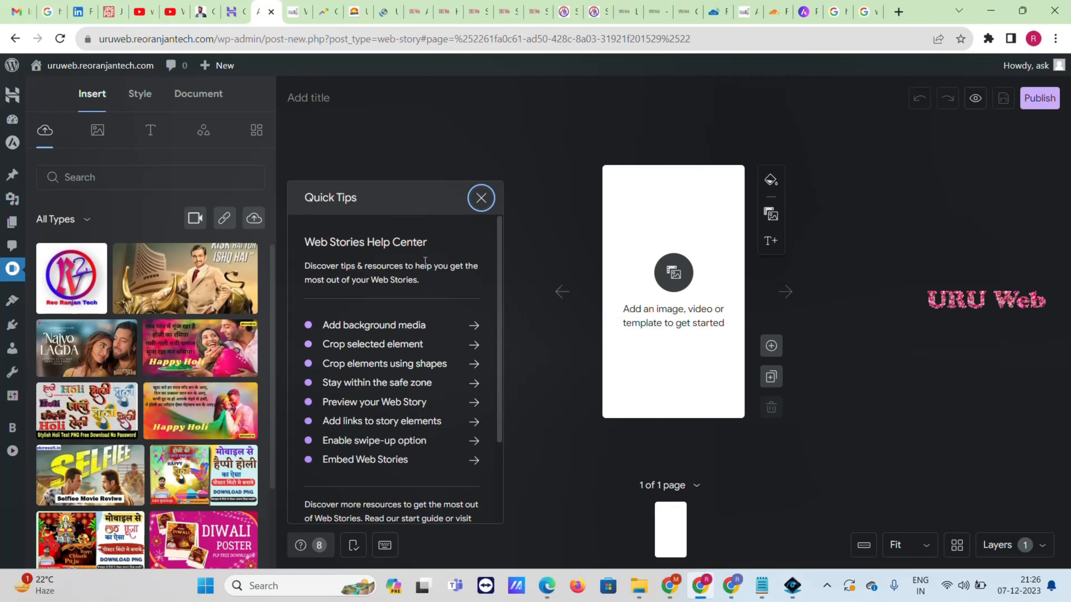
scroll(392, 329, "down", 3)
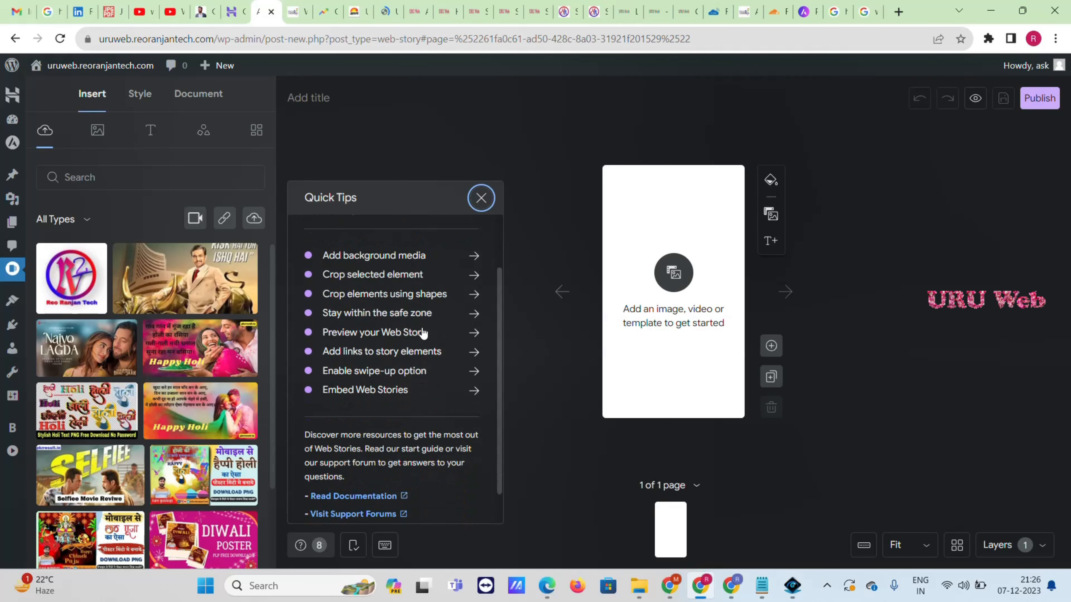
left_click(481, 199)
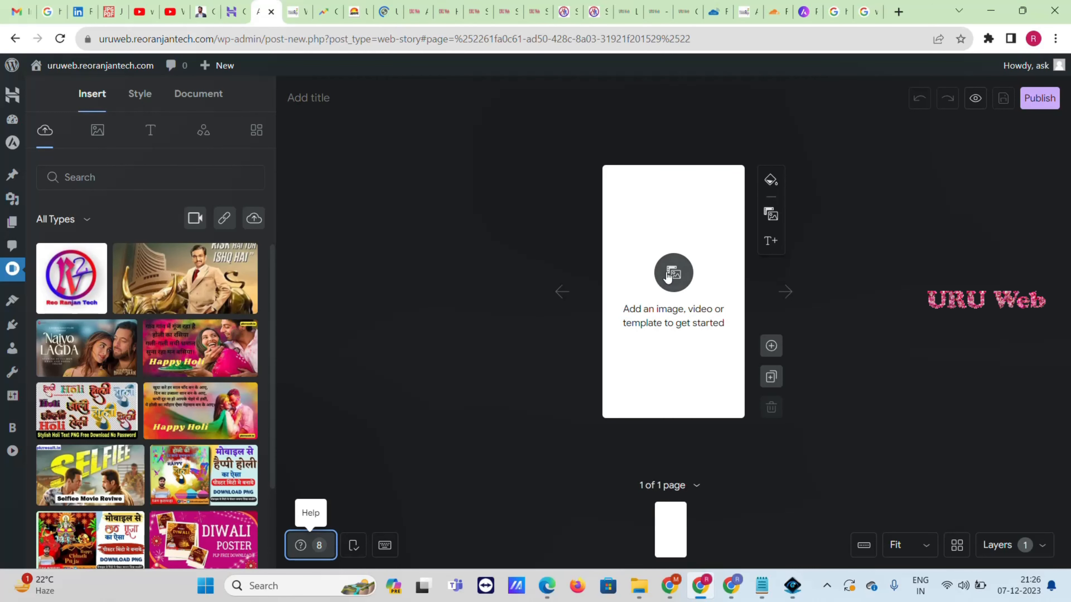
Try blue 0354F2 as the story page's background colour, and set it to crimson C9184A
left_click(667, 277)
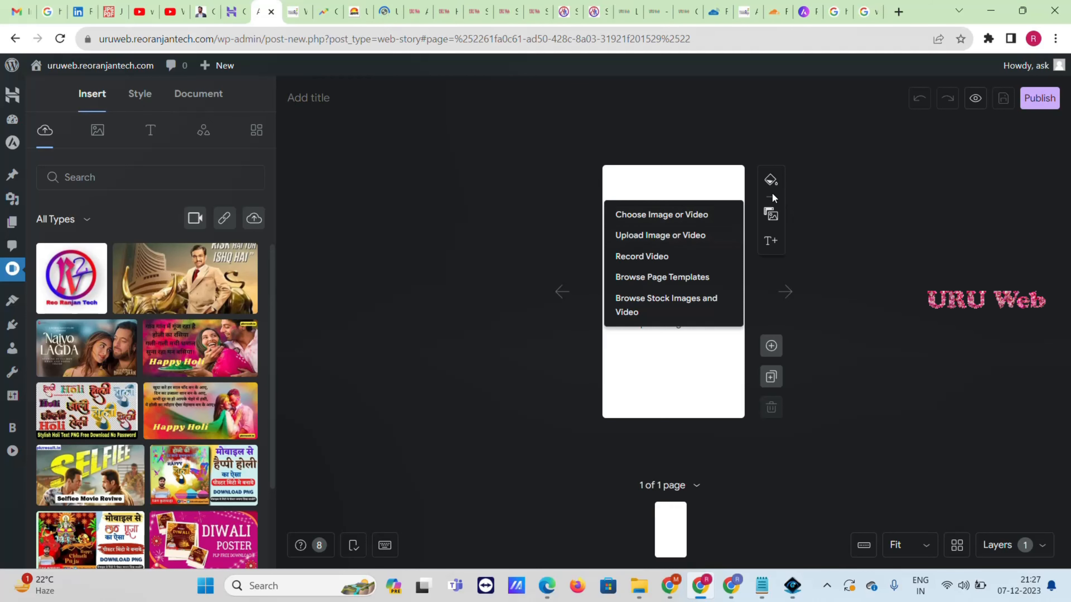
left_click(771, 182)
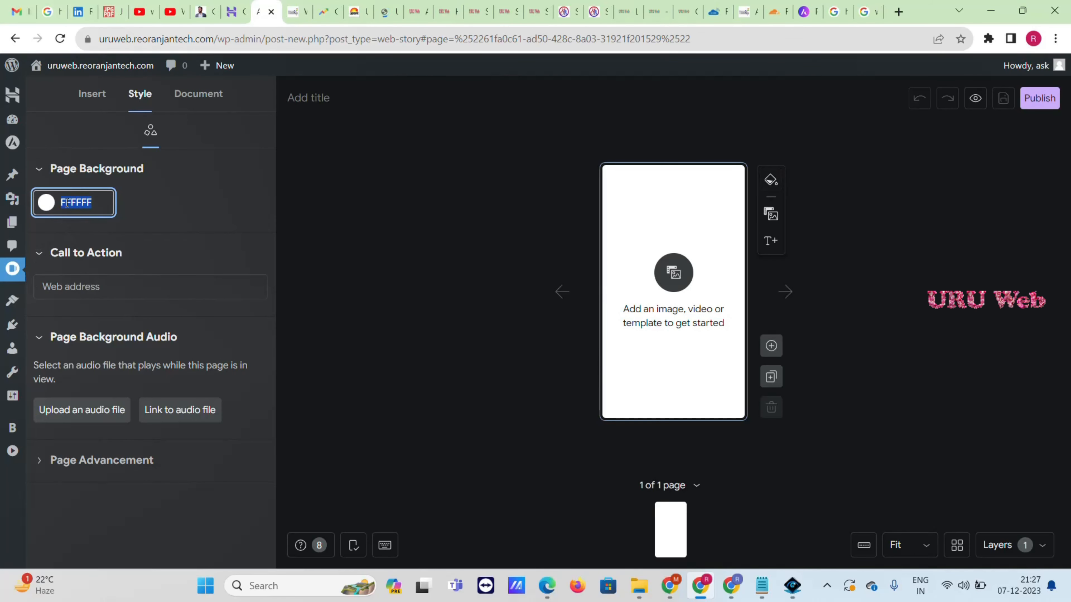
left_click(53, 208)
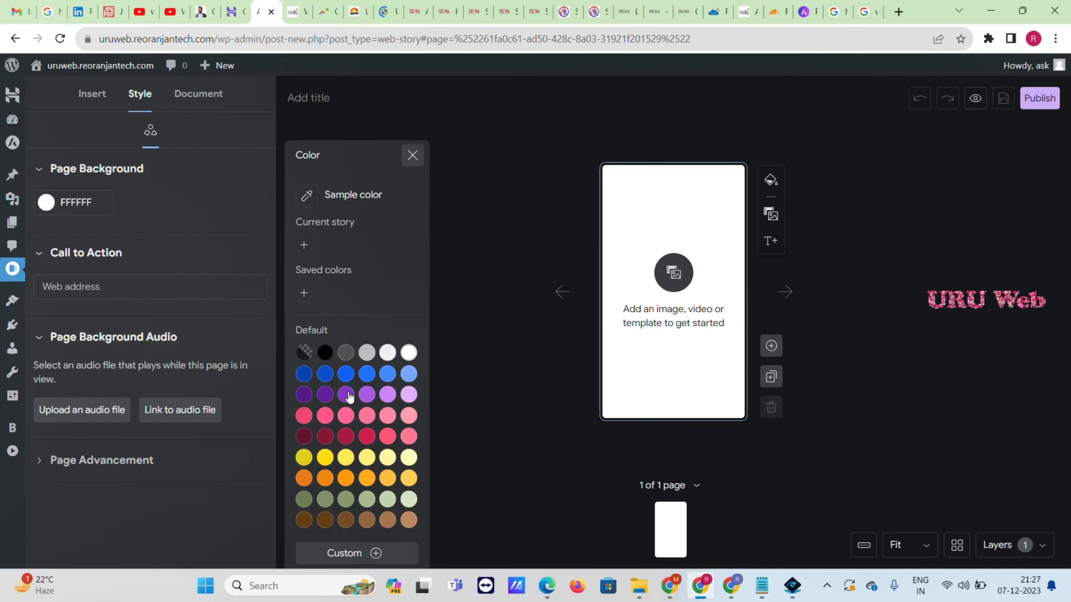
left_click(346, 374)
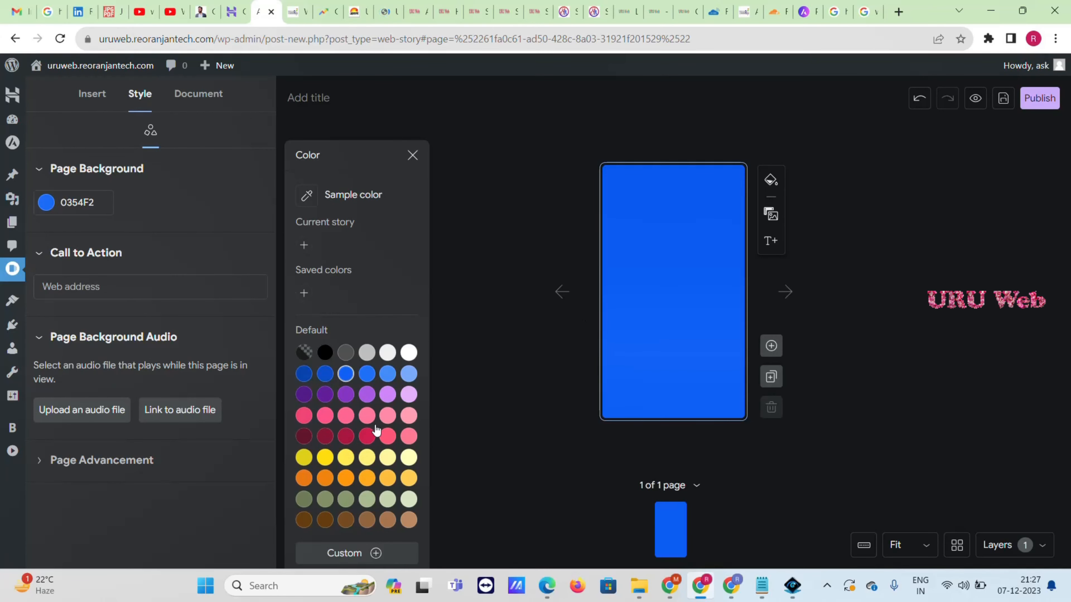
left_click(366, 437)
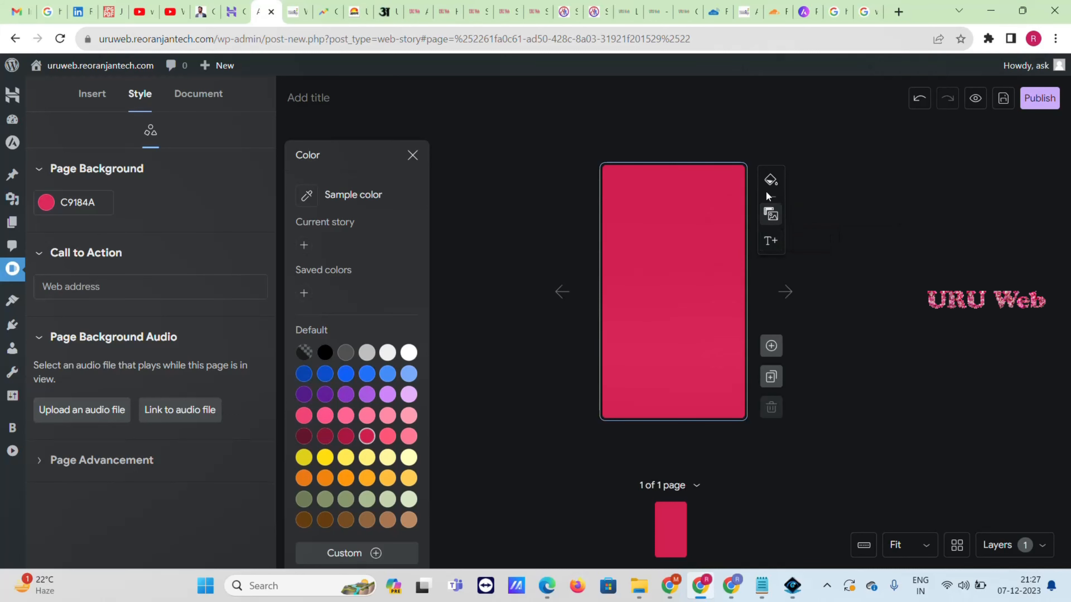
Show the media library's images available for insertion into the story page
left_click(769, 215)
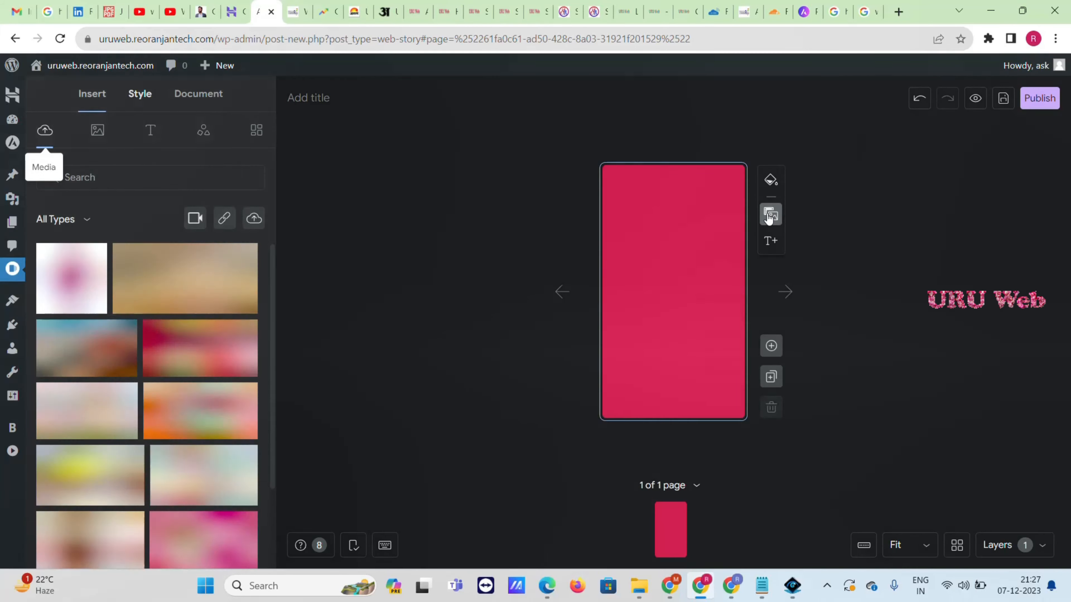
mouse_move(216, 282)
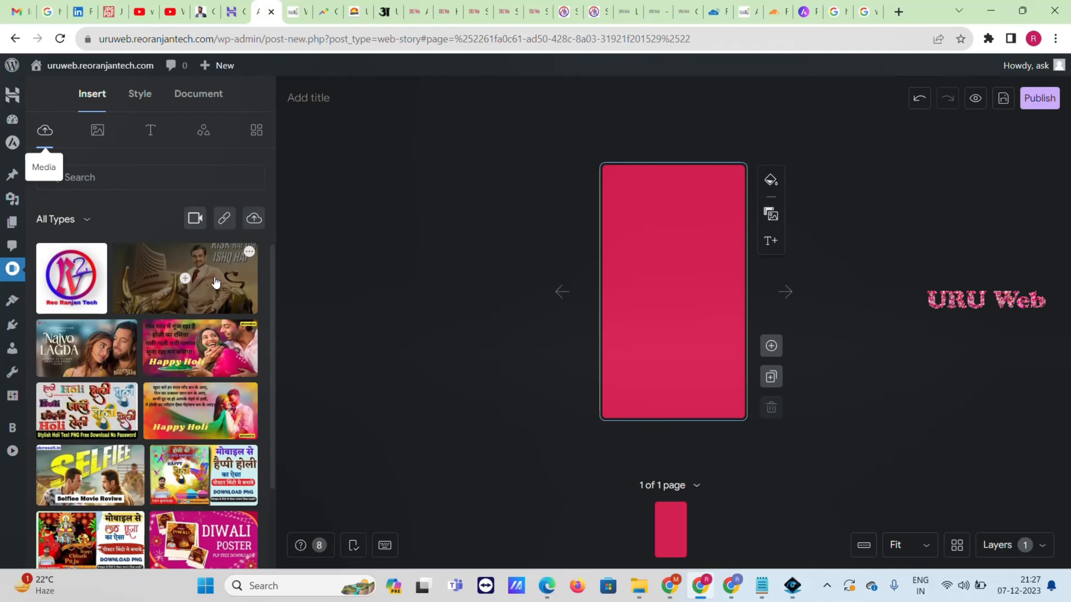
right_click(632, 266)
left_click(429, 228)
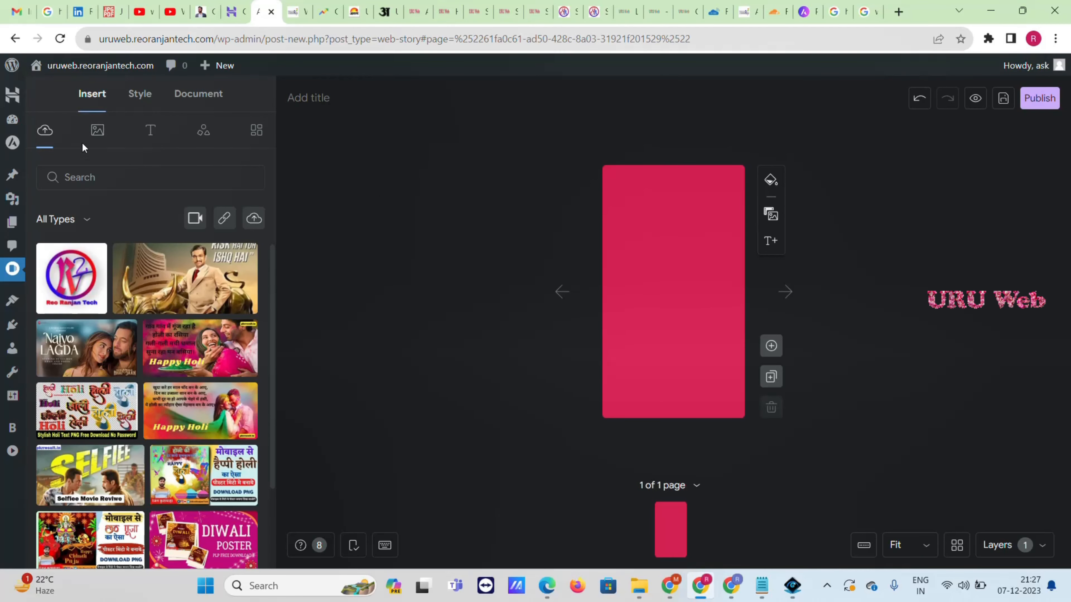
Upload the five Animal screenshots dated 2023-12-07 and the Animal poster JPG from the Downloads folder to the story's media library
scroll(105, 350, "down", 2)
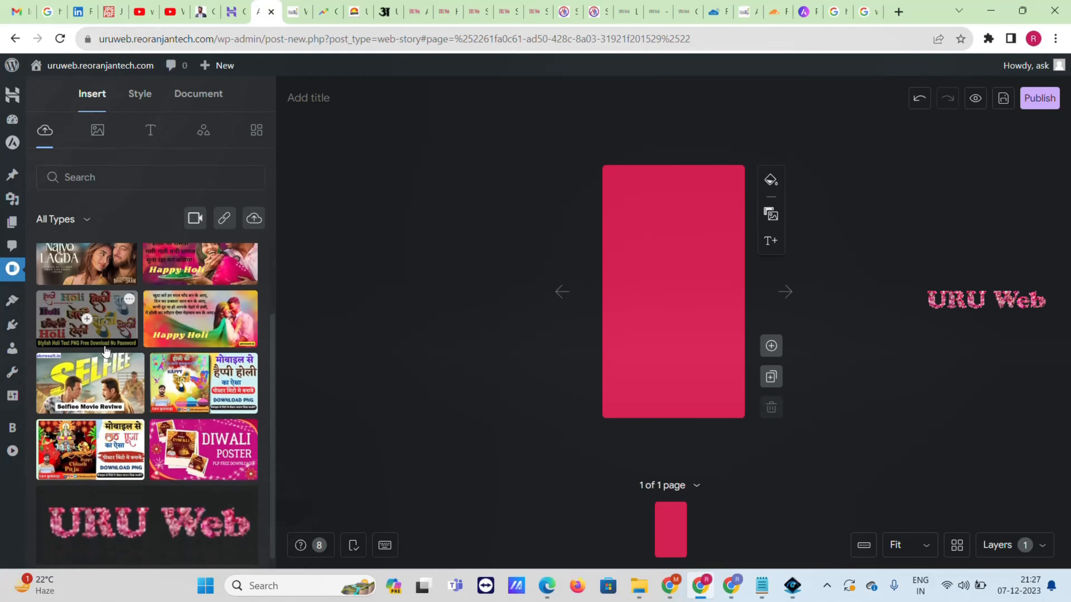
scroll(190, 295, "up", 2)
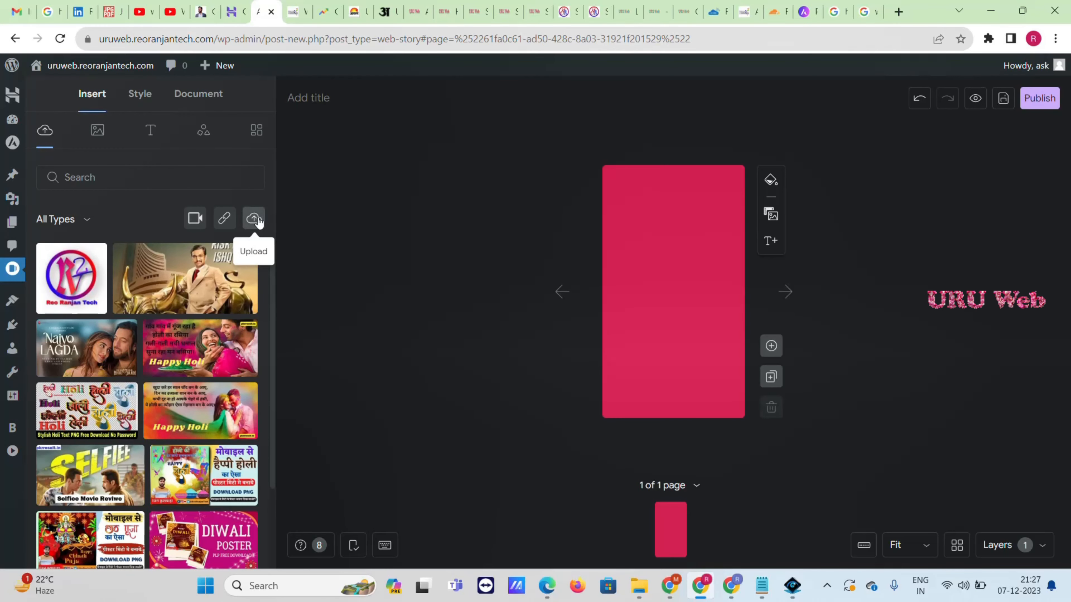
left_click(253, 218)
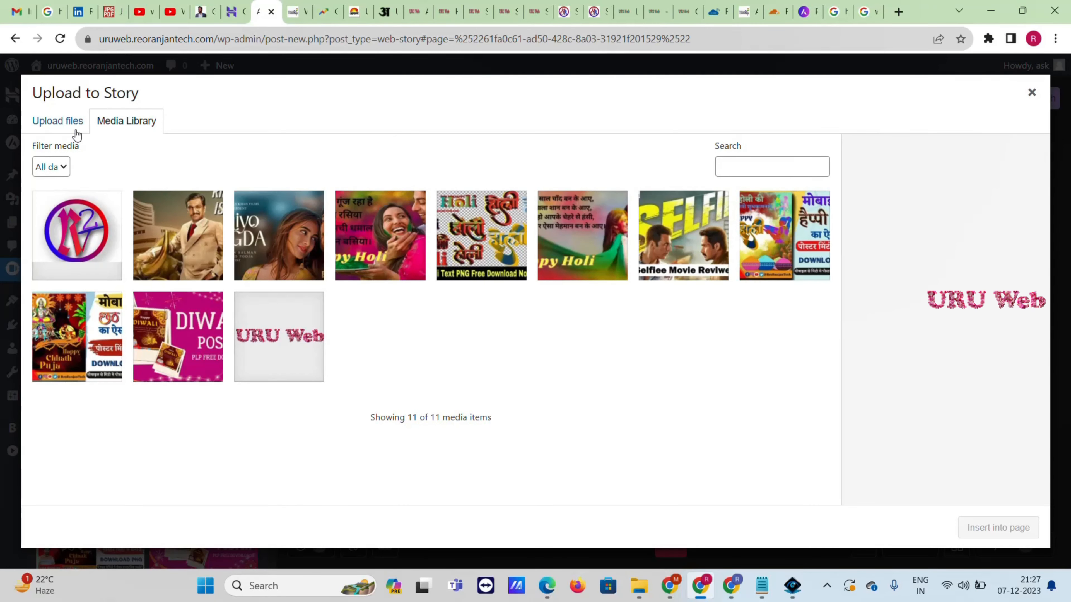
left_click(76, 134)
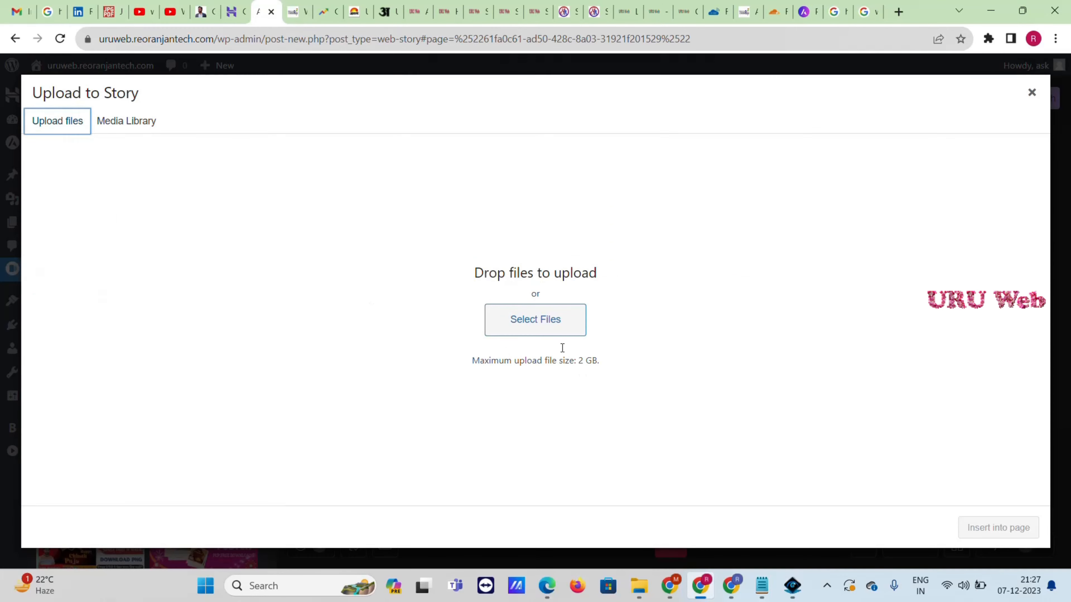
left_click(540, 323)
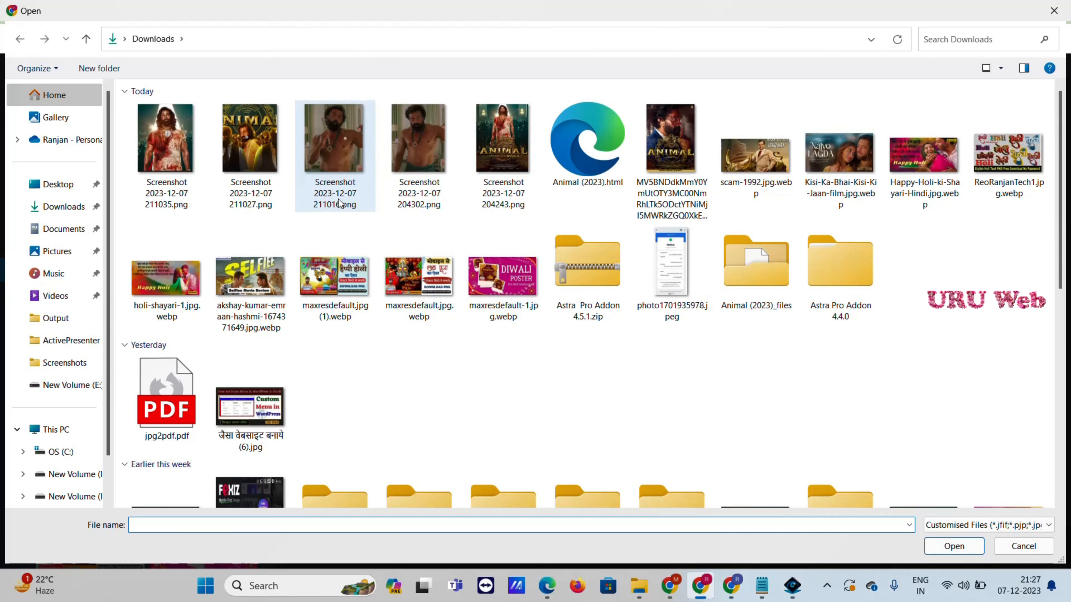
left_click(194, 165)
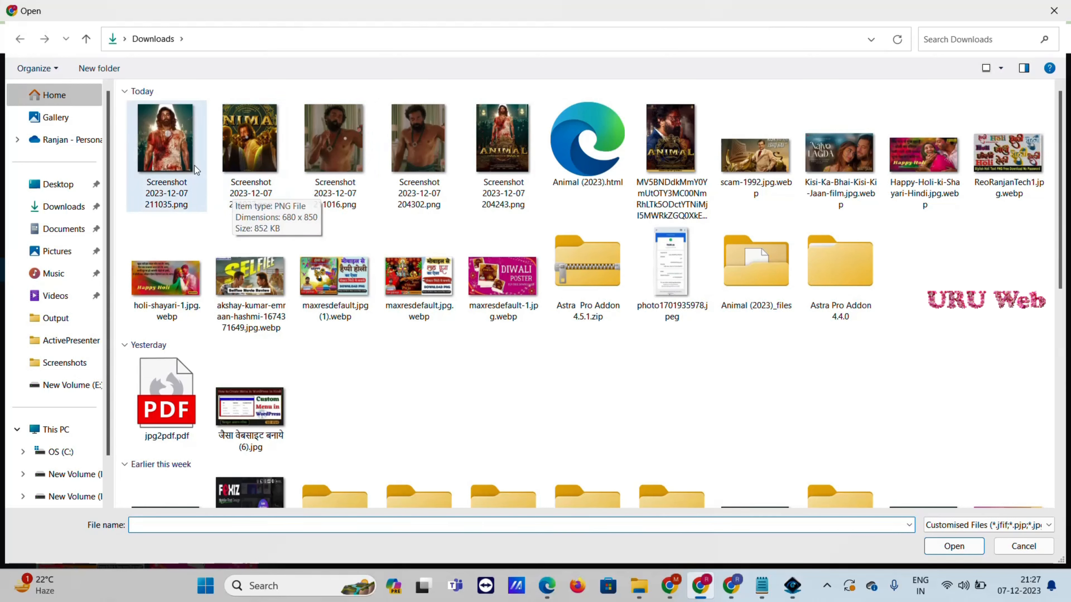
left_click(248, 154, "ctrl")
left_click(333, 152, "ctrl")
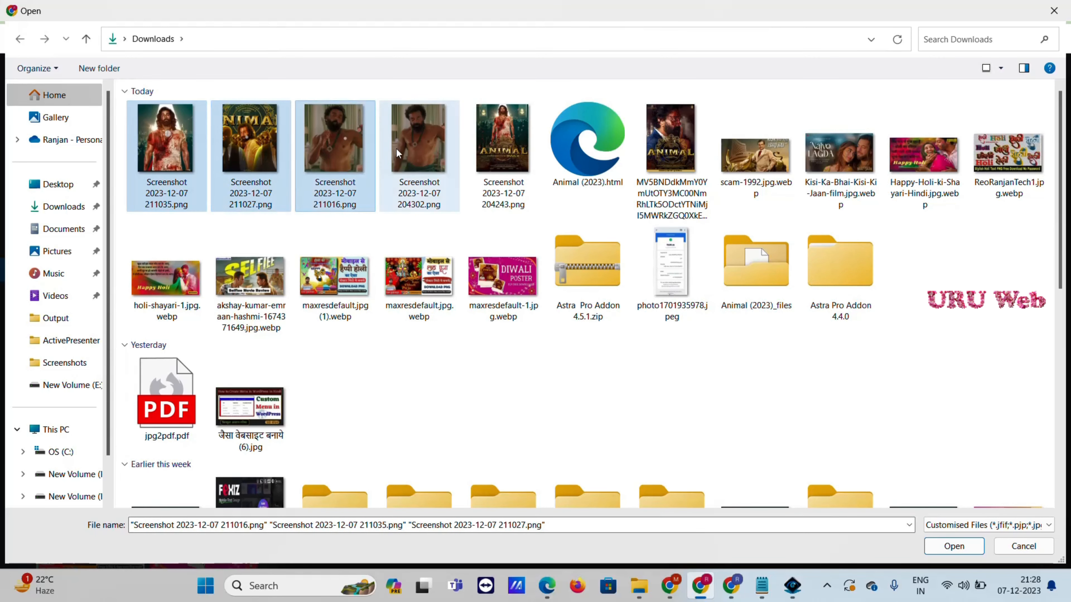
left_click(435, 144, "ctrl")
left_click(501, 144, "ctrl")
left_click(687, 162, "ctrl")
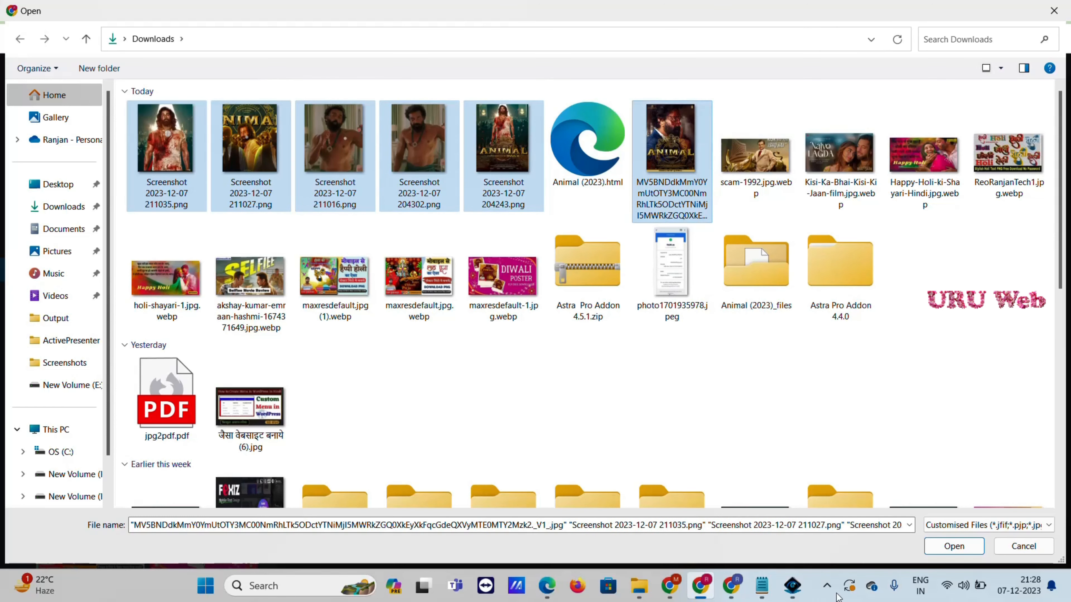
left_click(977, 548)
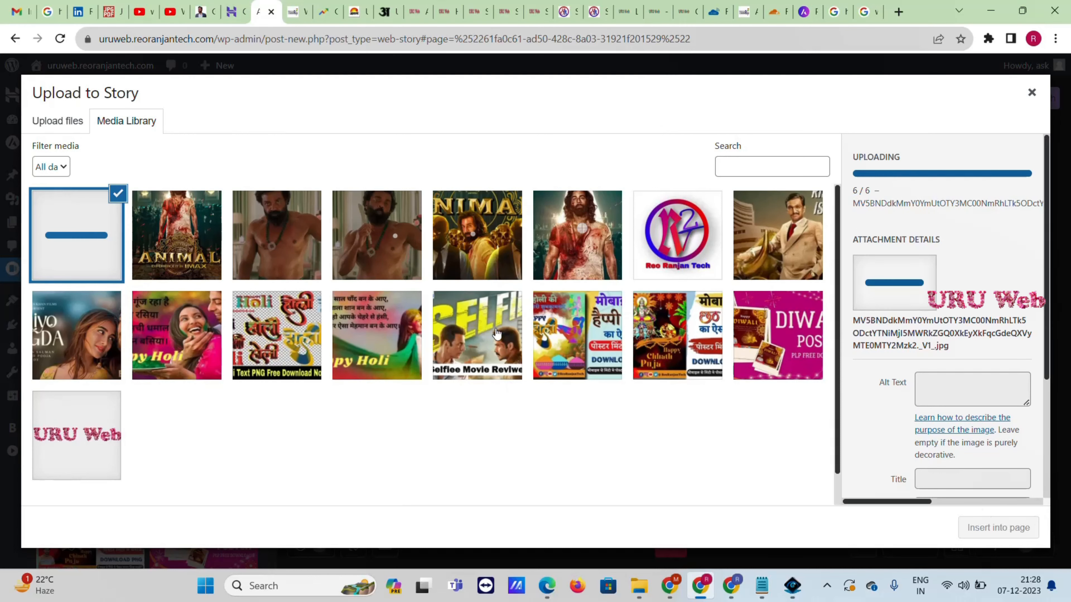
Insert Screenshot-2023-12-07-211035.png into the story page as its full-bleed background, and dismiss the Quick Tips help
left_click(561, 220)
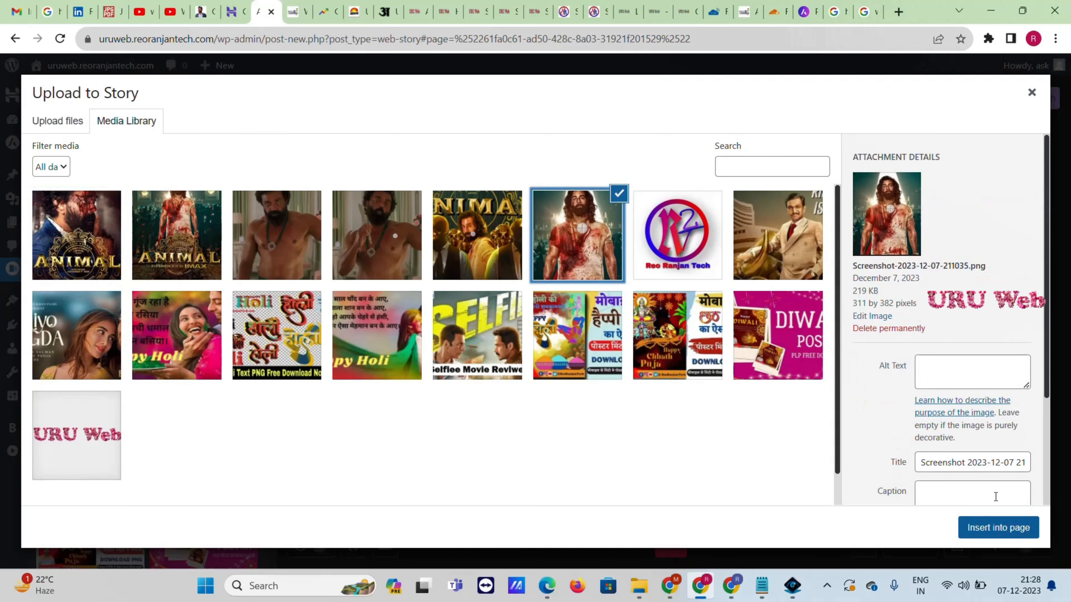
left_click(995, 532)
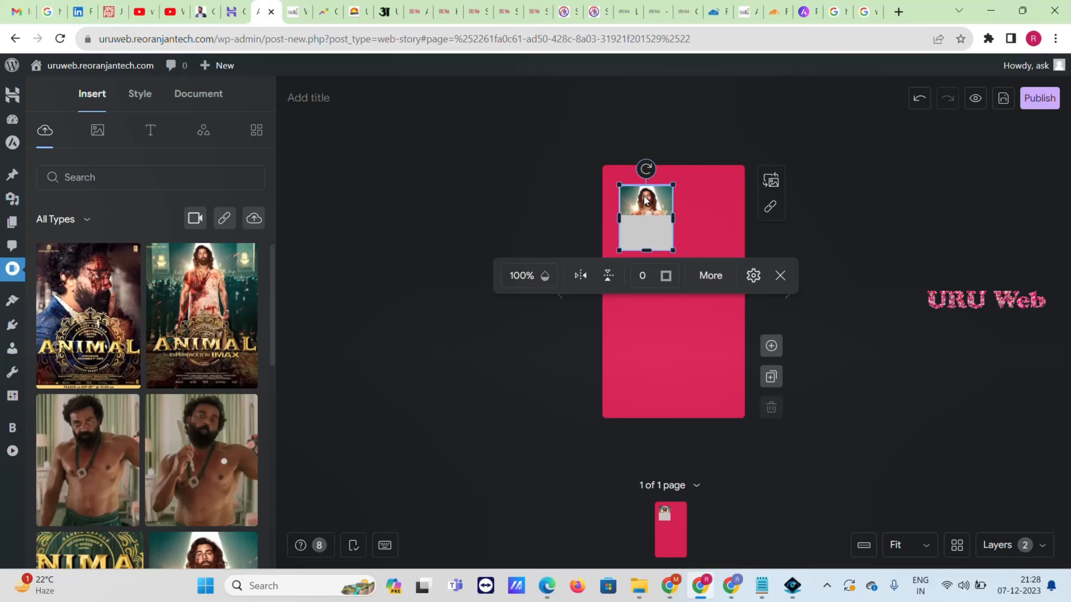
left_click_drag(646, 191, 629, 182)
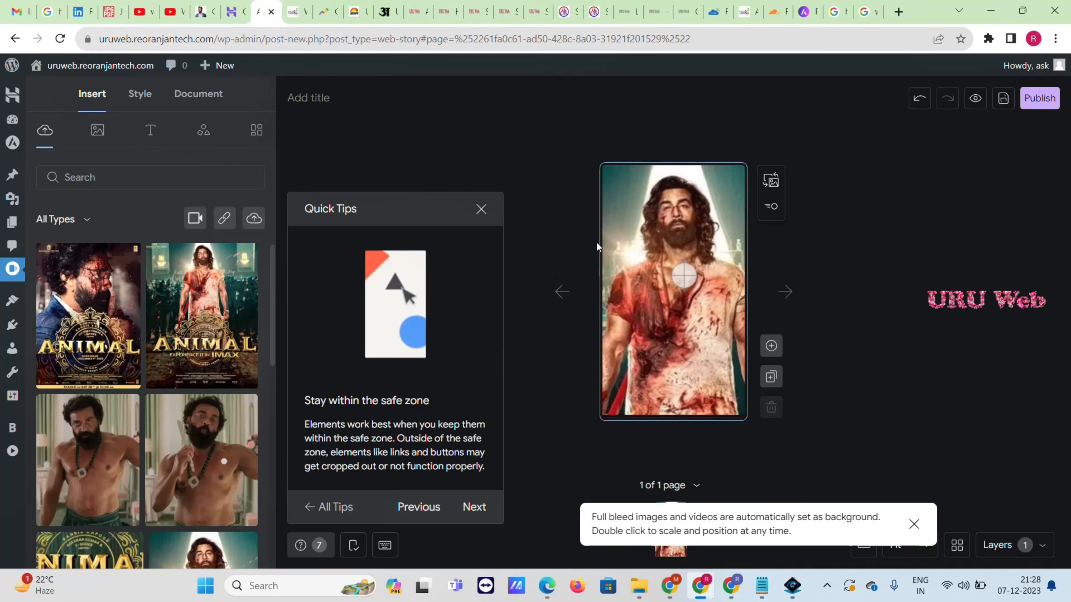
left_click(481, 209)
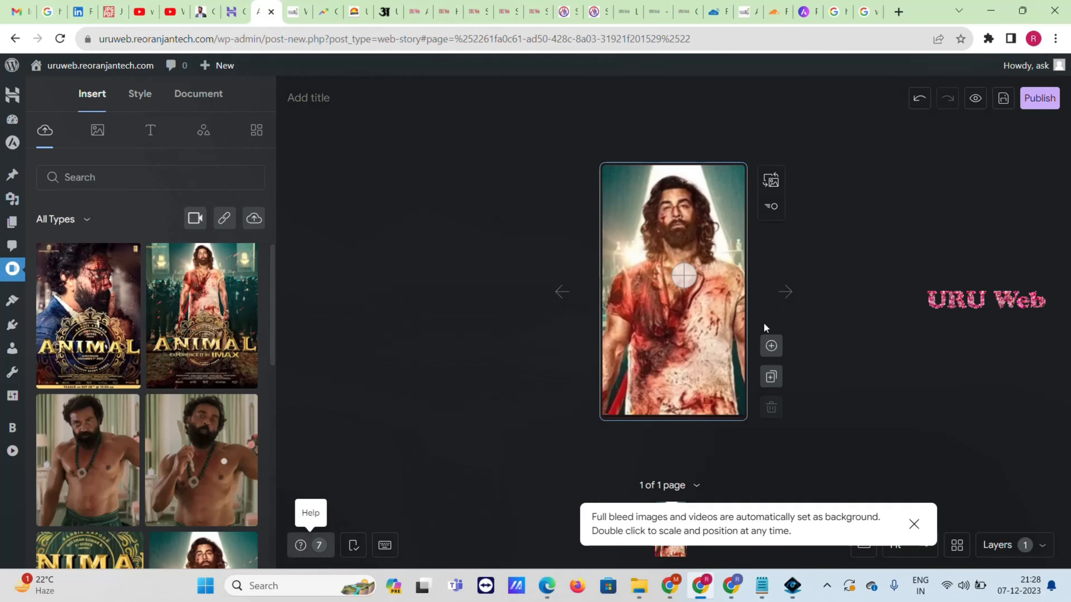
Copy the heading "Animal Movie Shorts in Hindi" from the Notepad notes into the story's title
left_click(320, 97)
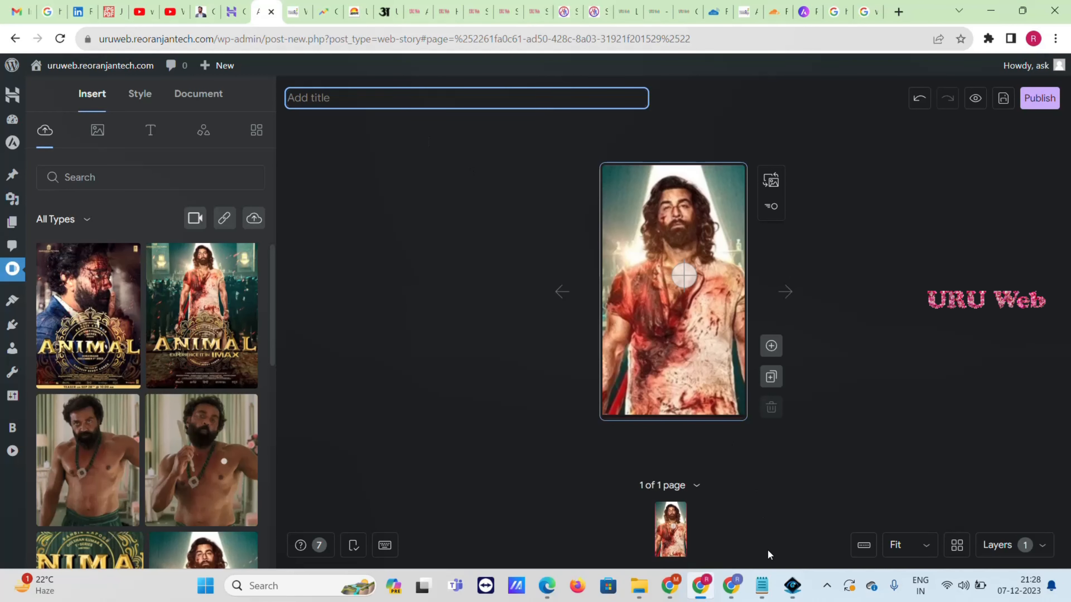
mouse_move(761, 586)
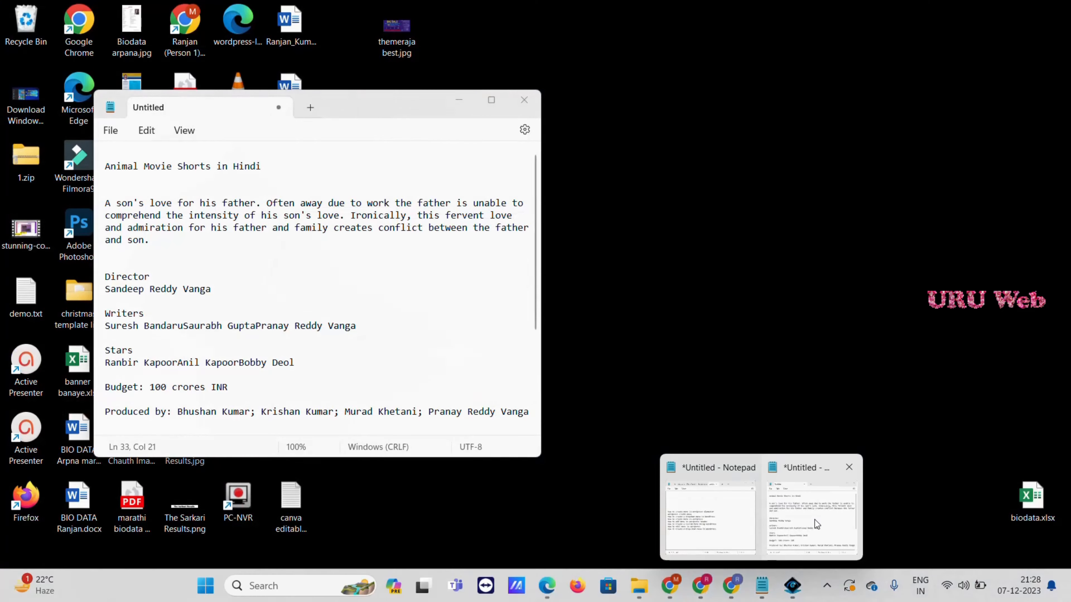
left_click(808, 522)
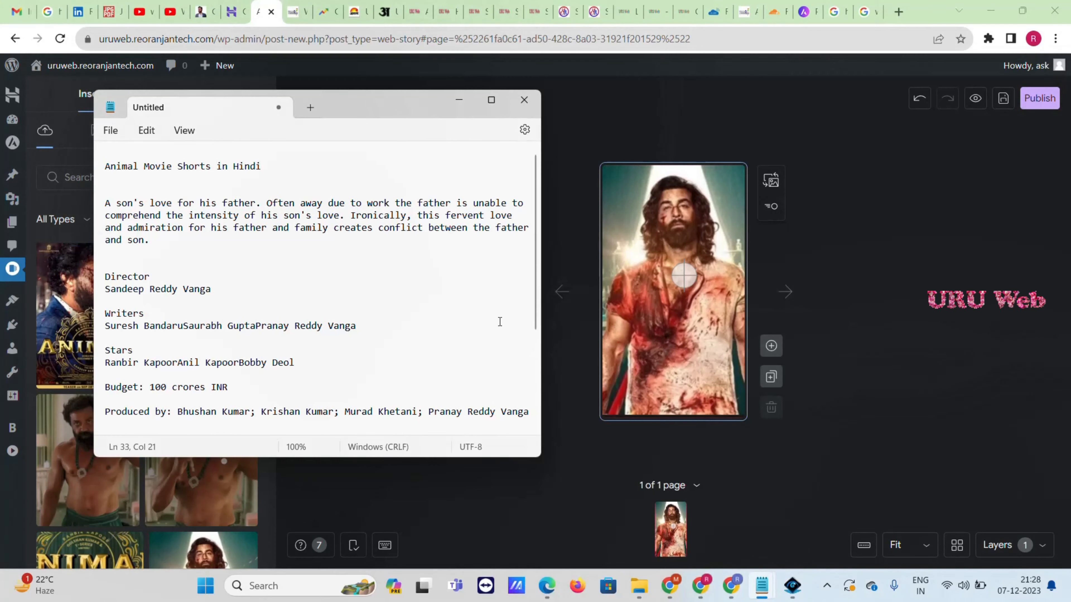
left_click(295, 163)
left_click_drag(296, 164, 103, 170)
key("ctrl+c")
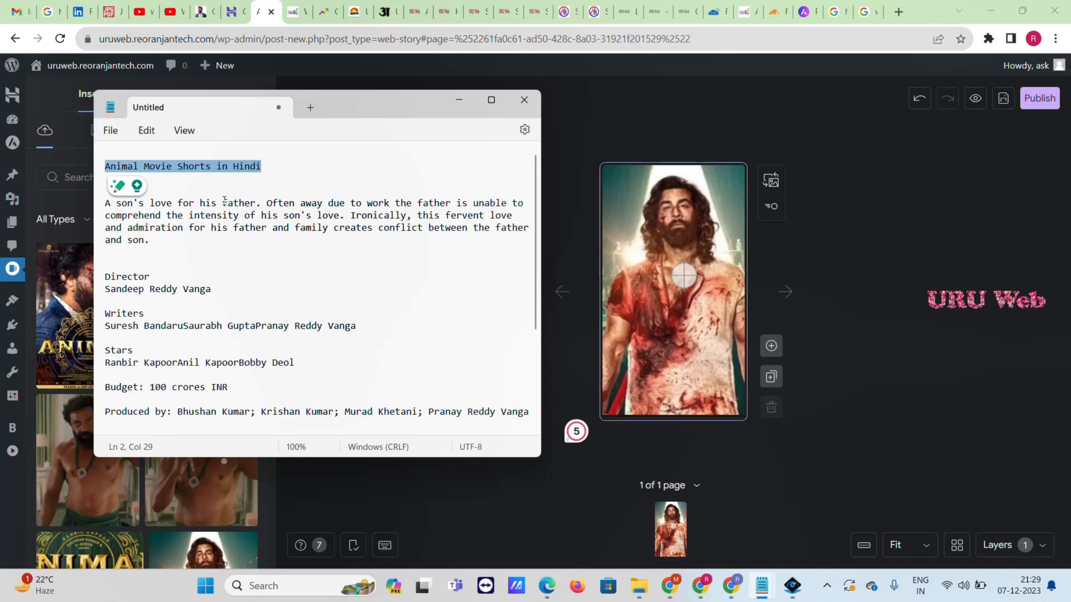
left_click(585, 100)
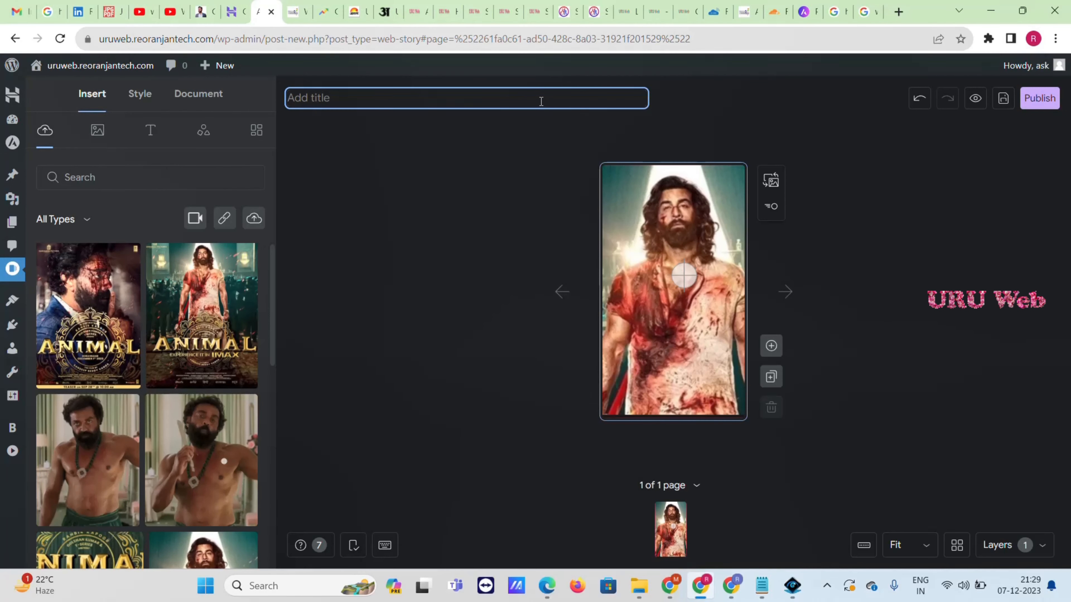
key("ctrl+v")
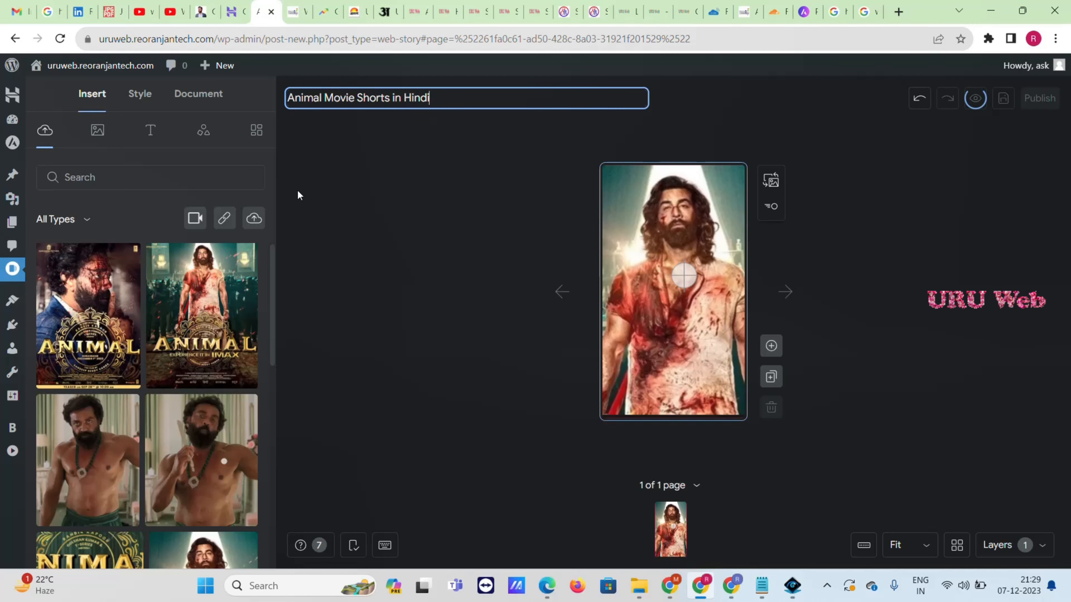
Add a Title 2 text element to the story page
left_click(150, 131)
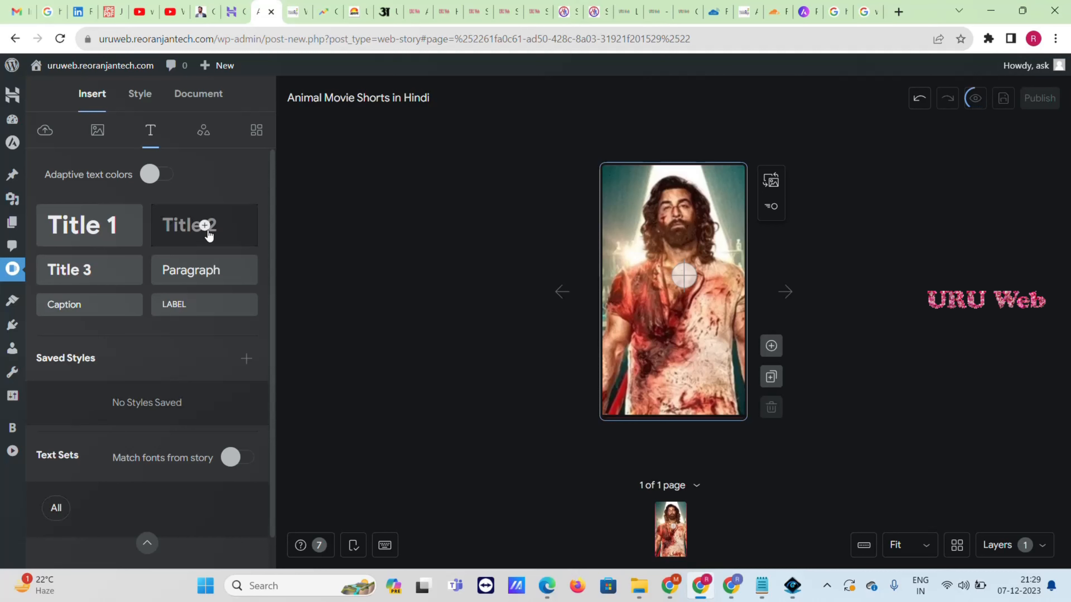
left_click(312, 95)
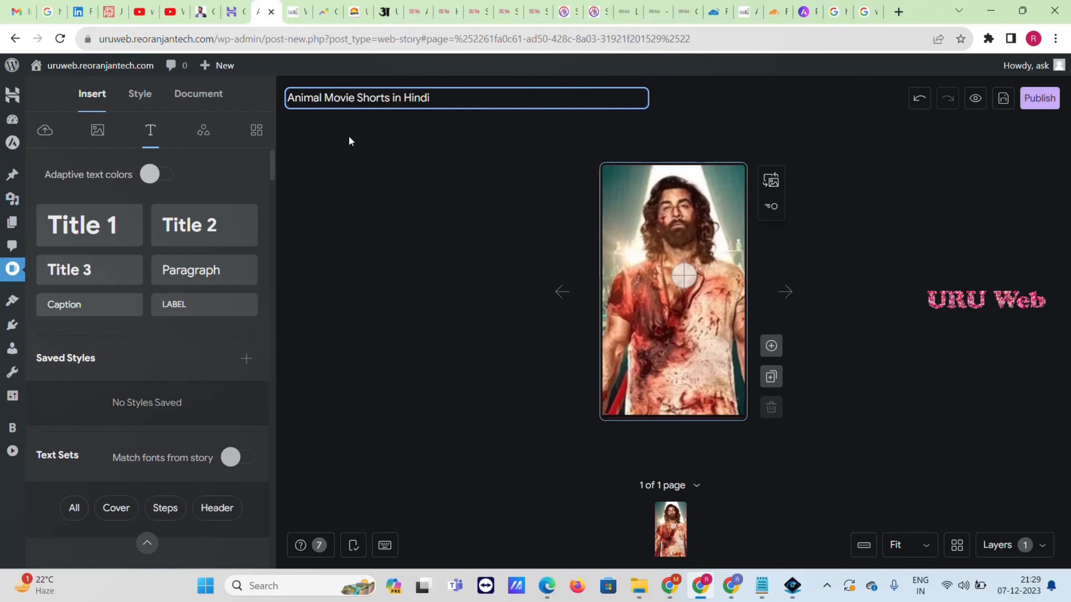
triple_click(330, 98)
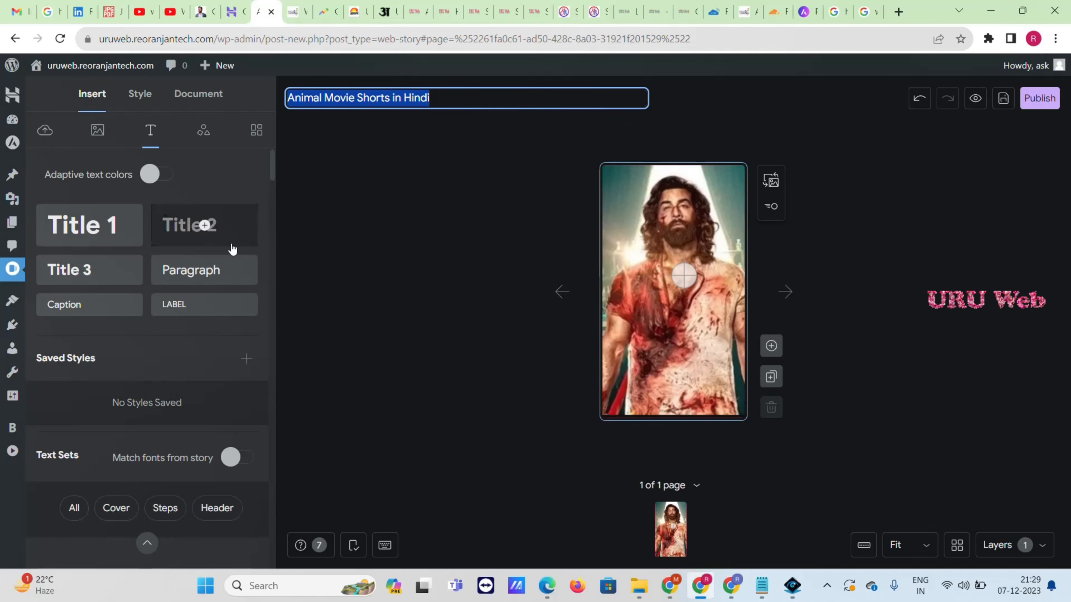
left_click(190, 232)
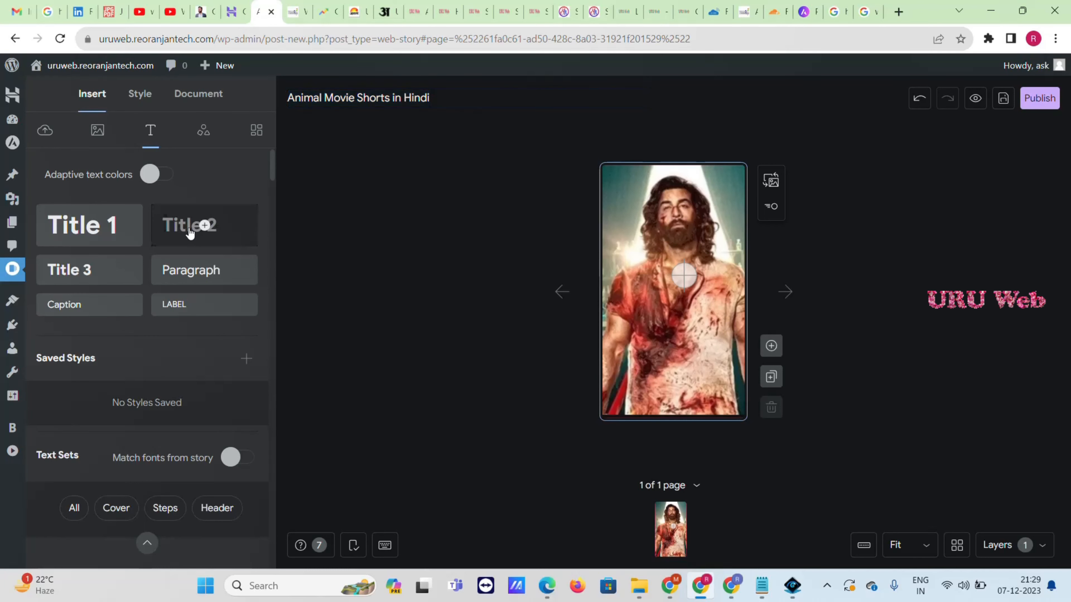
left_click(190, 232)
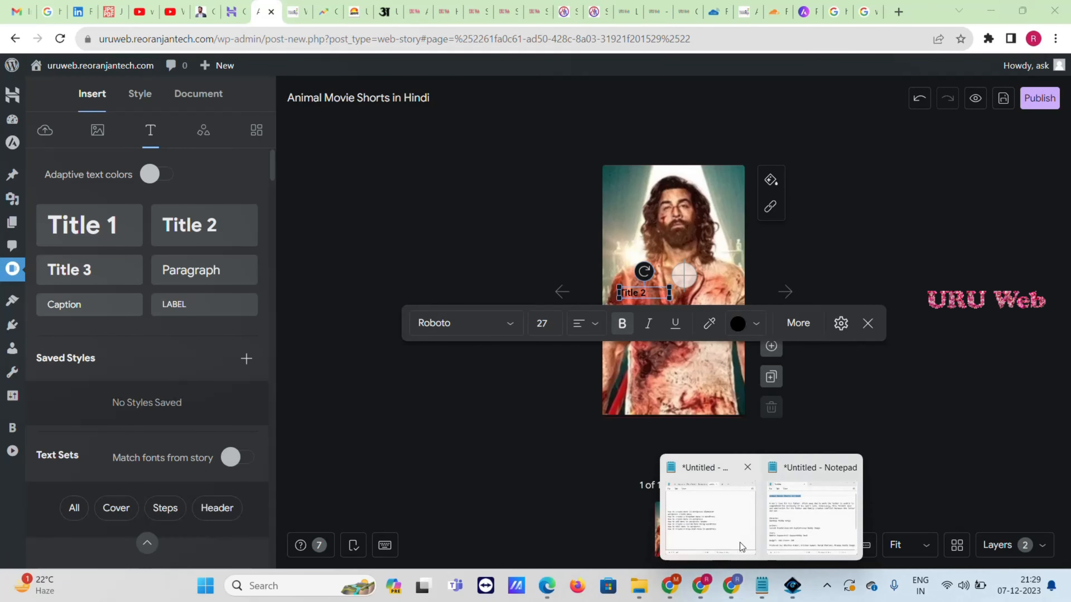
Replace the Title 2 text with "Budget: 100 crores INR" copied from the Notepad notes, and enlarge its box to about font size 57
left_click(831, 523)
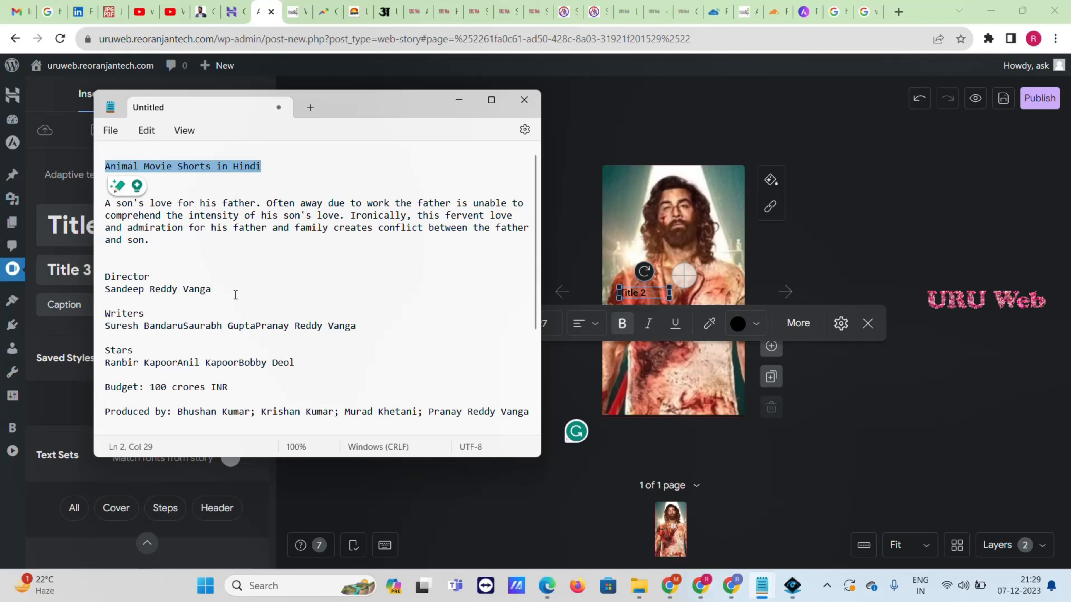
left_click_drag(224, 292, 102, 276)
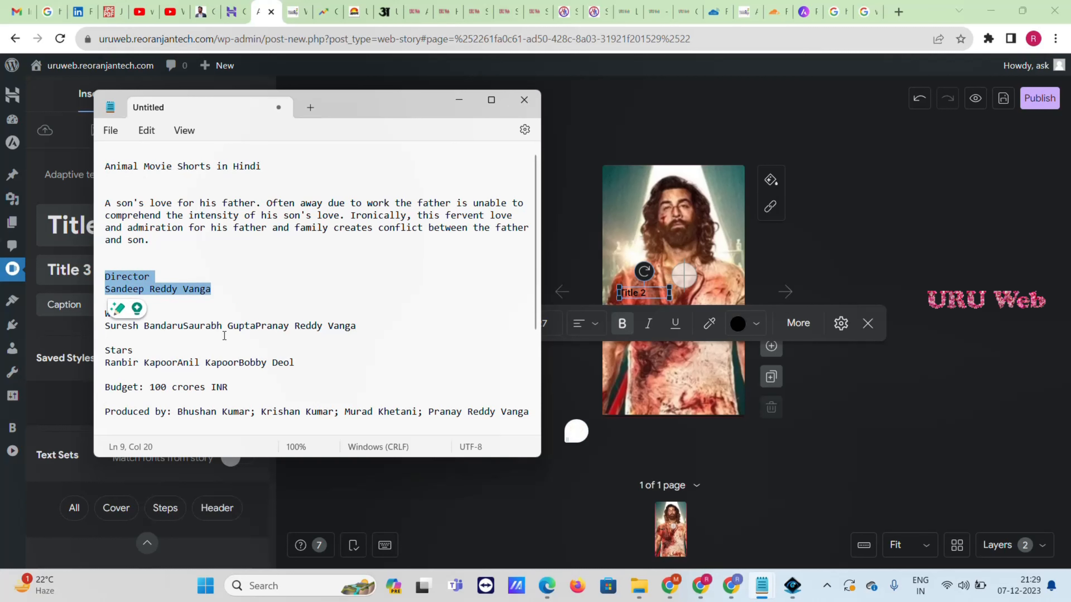
left_click_drag(229, 387, 107, 381)
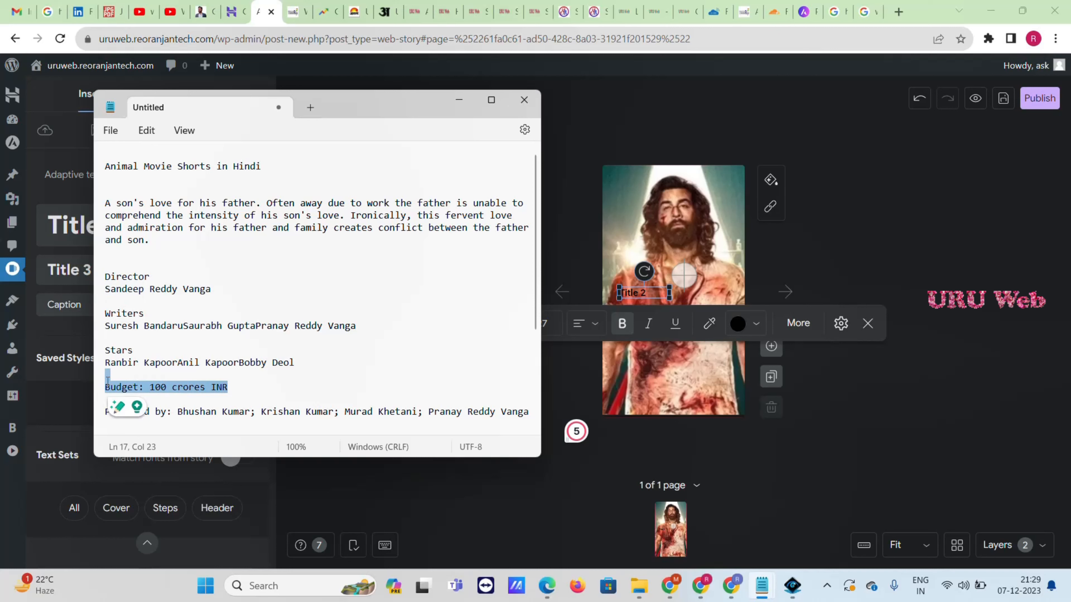
left_click_drag(245, 389, 108, 392)
key("ctrl+c")
left_click(652, 294)
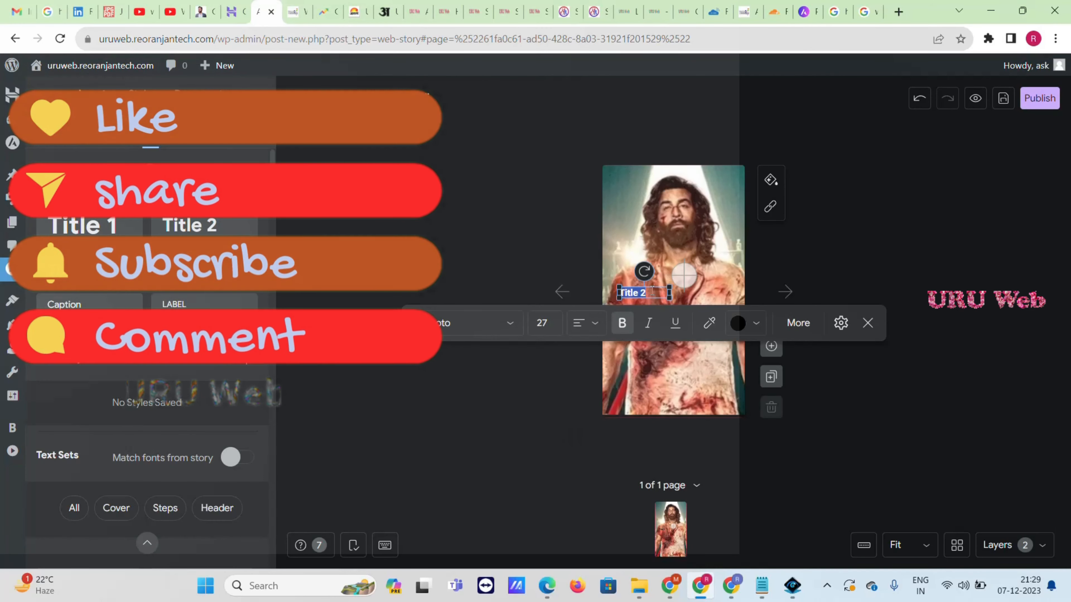
key("ctrl+v")
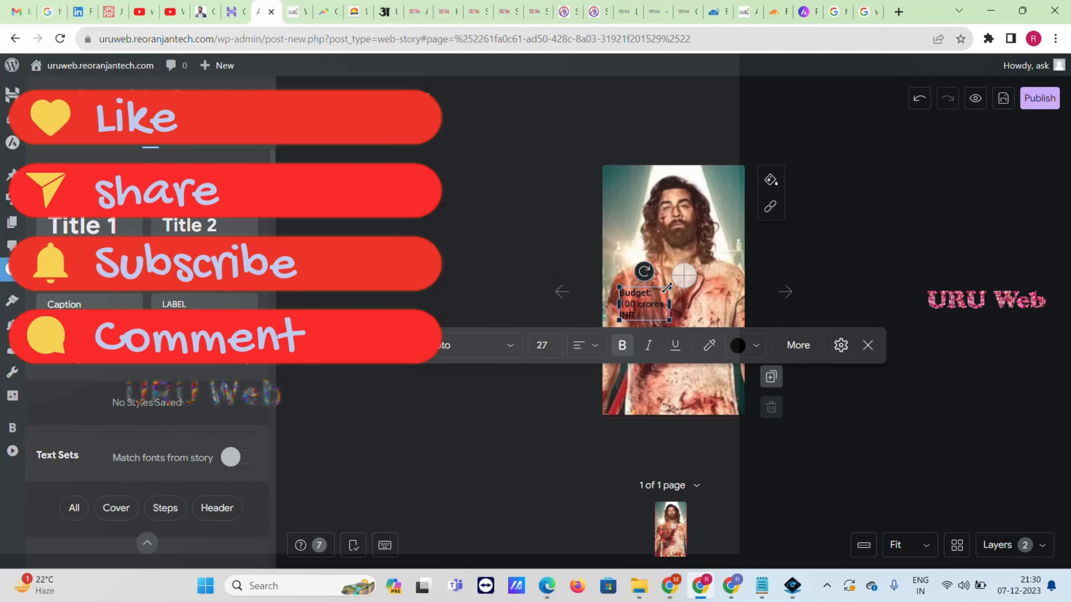
left_click_drag(668, 319, 716, 372)
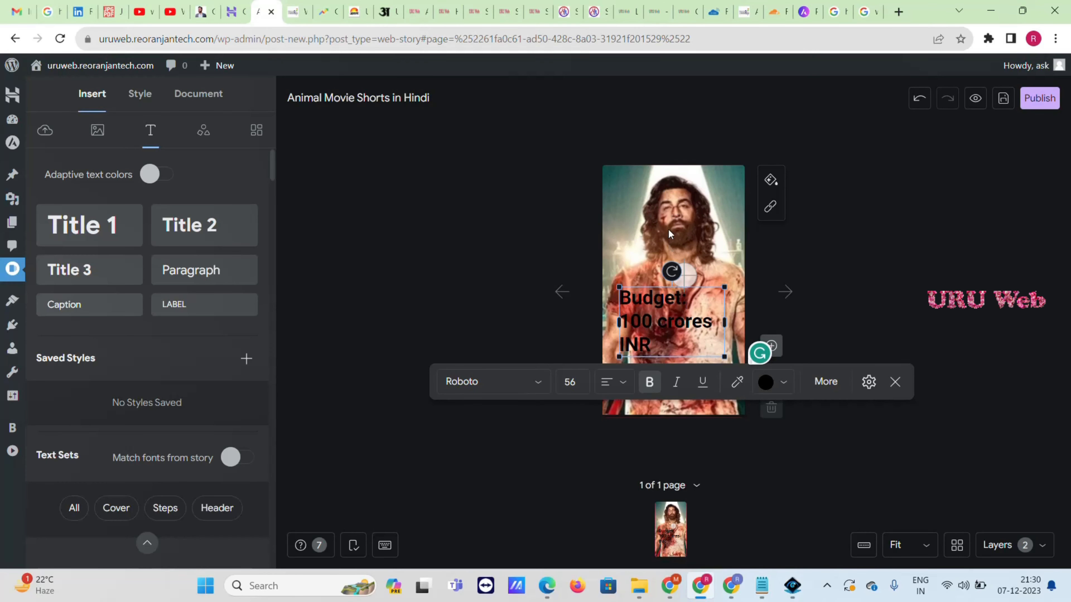
left_click_drag(724, 357, 729, 360)
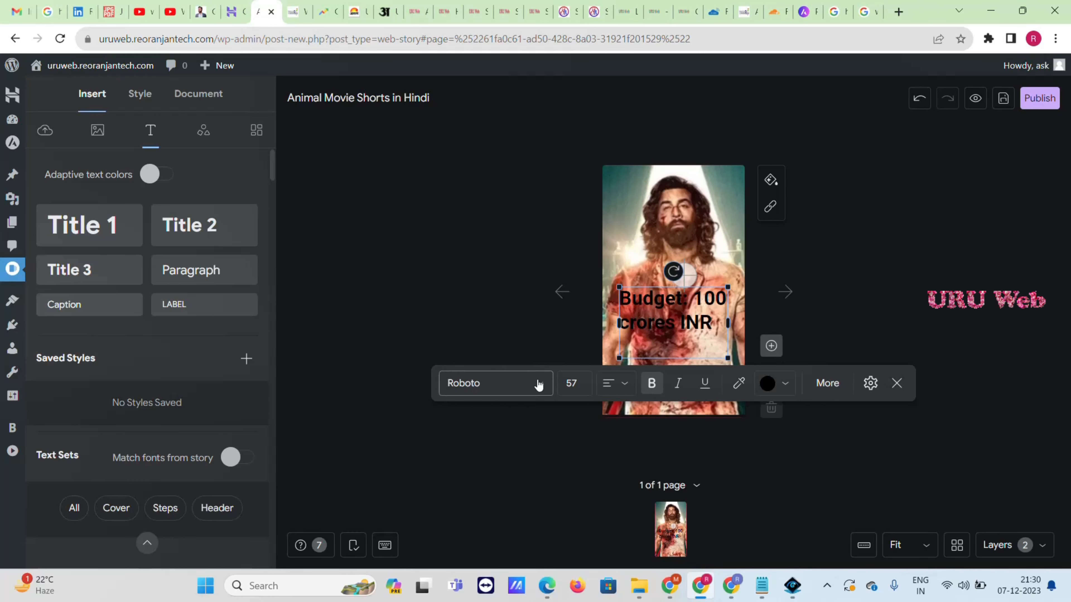
Change the "Budget: 100 crores INR" text to the IBM Plex Serif font at size 45
left_click(505, 388)
scroll(509, 483, "down", 10)
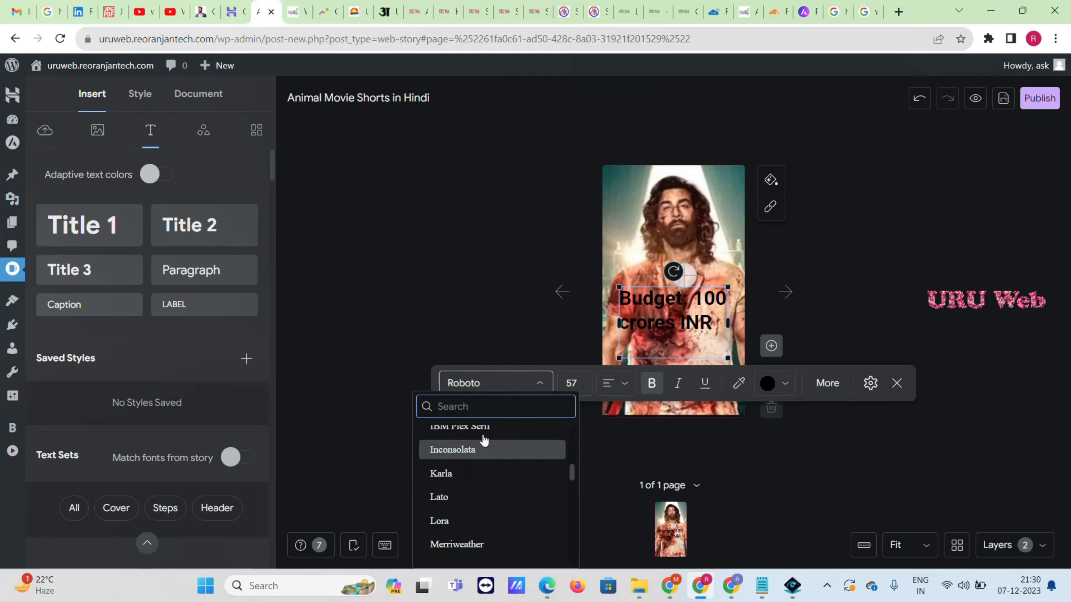
scroll(485, 455, "up", 2)
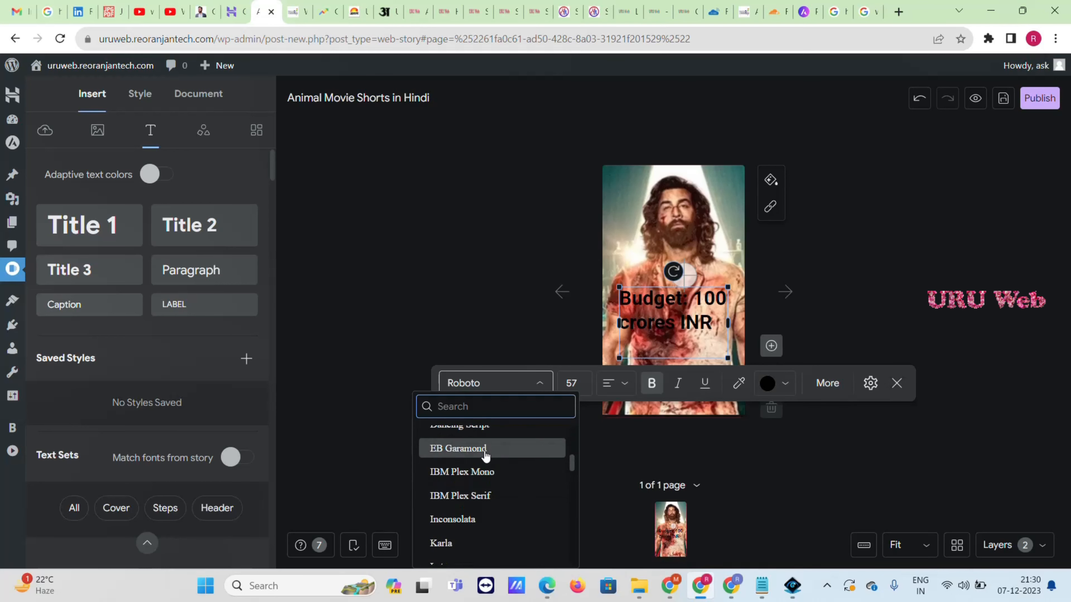
left_click(488, 496)
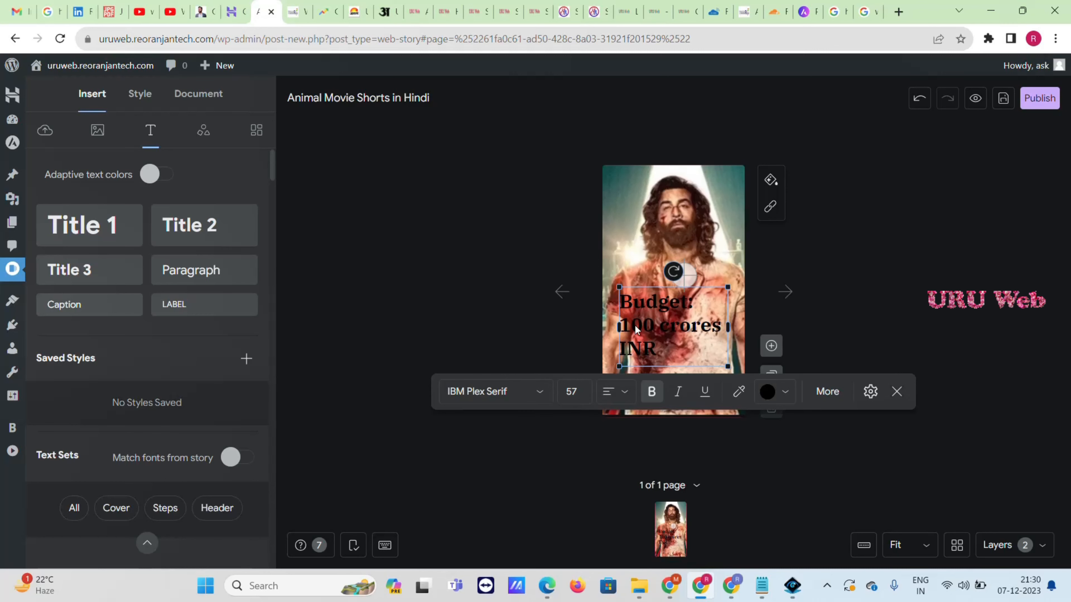
left_click(572, 390)
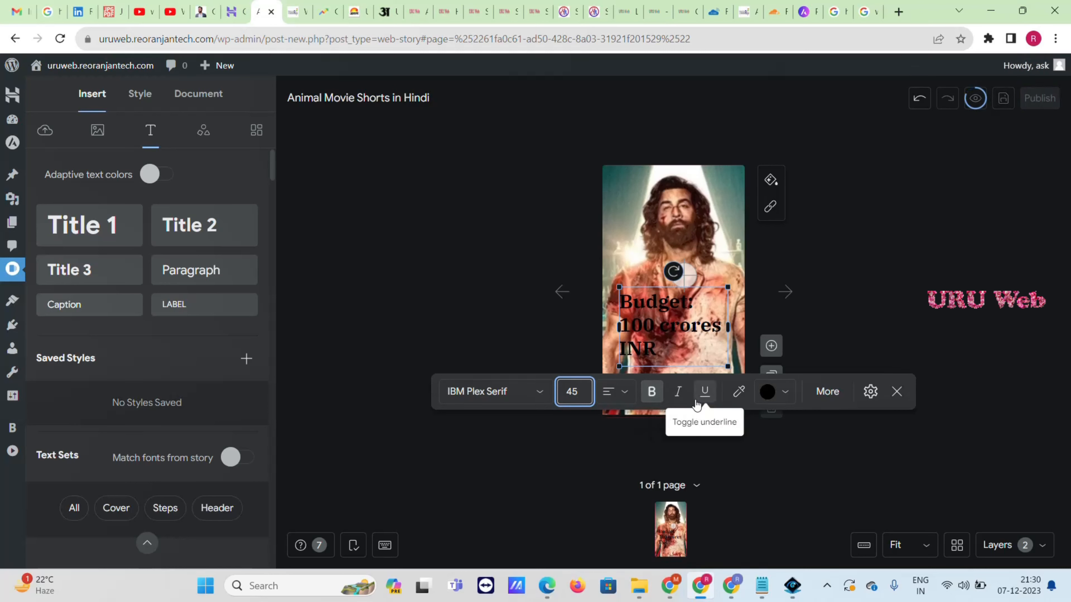
left_click(686, 402)
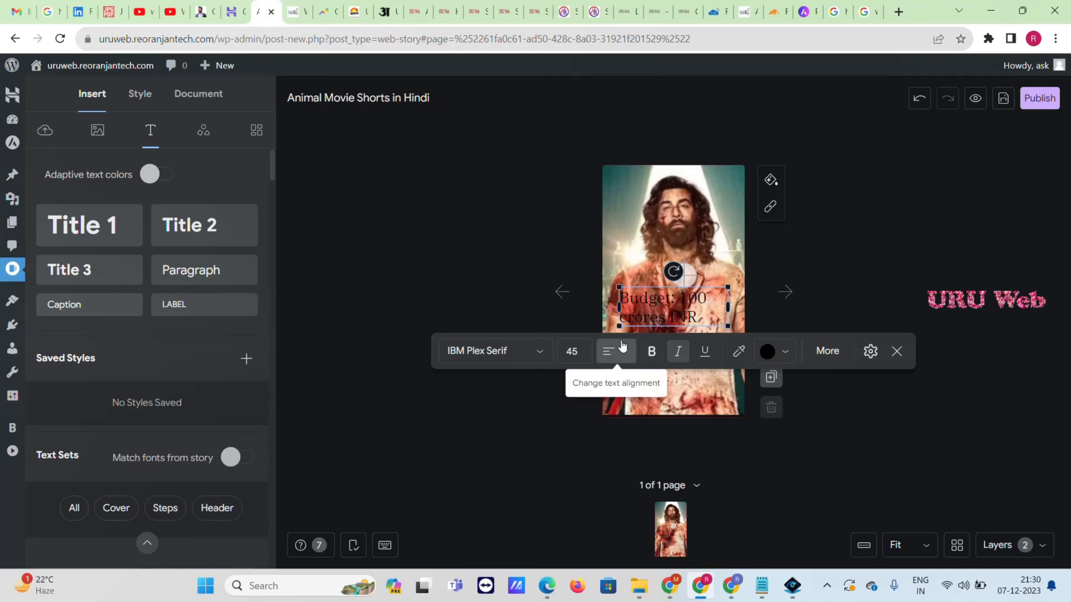
Center-align the budget text after trying right alignment, and make it bold
left_click(626, 358)
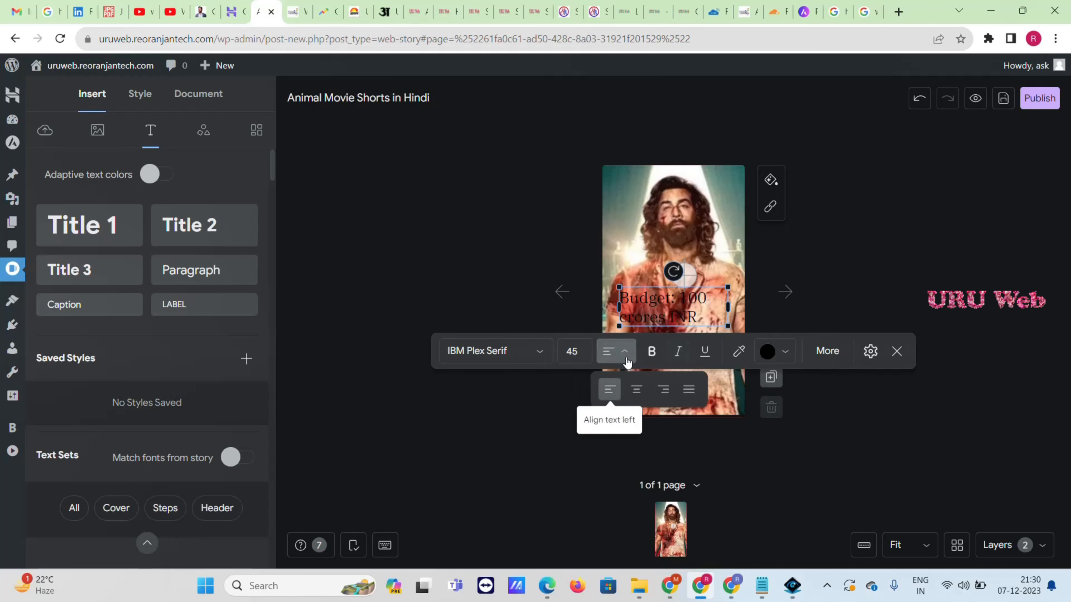
left_click(637, 392)
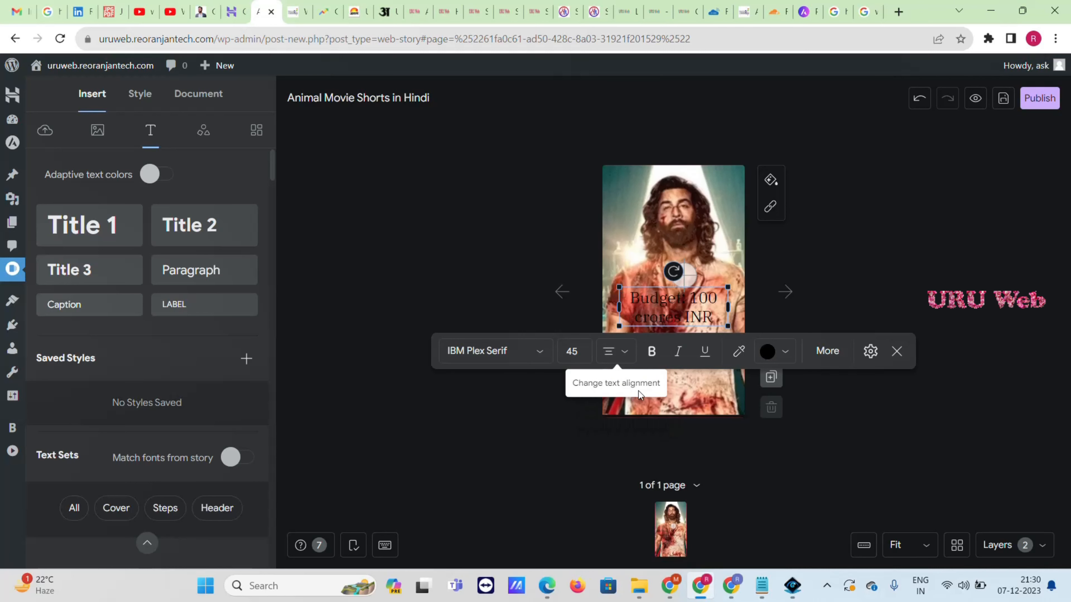
left_click(624, 355)
left_click(663, 391)
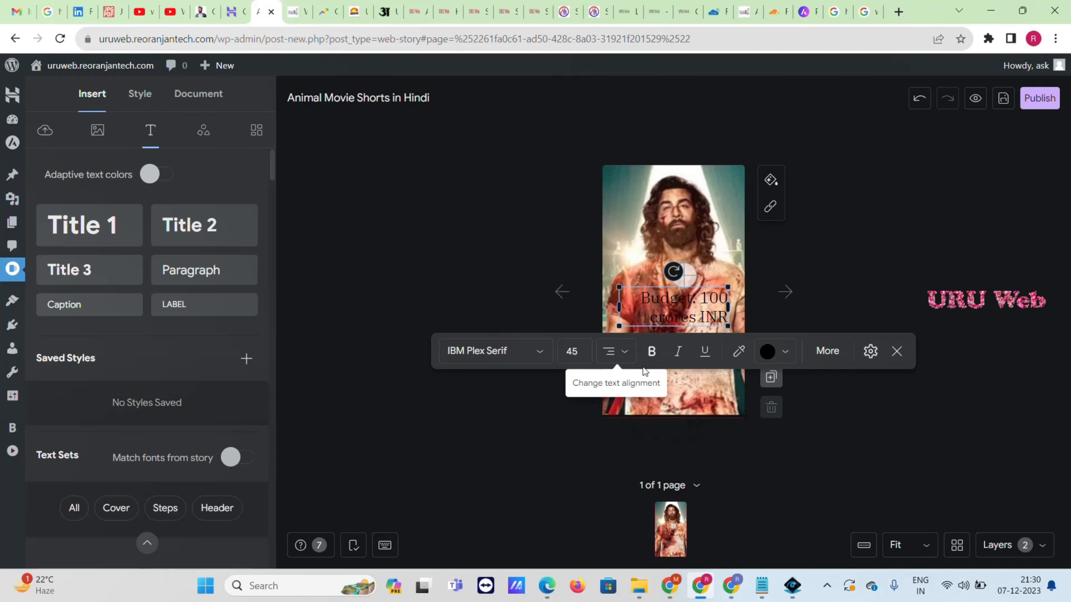
left_click(622, 352)
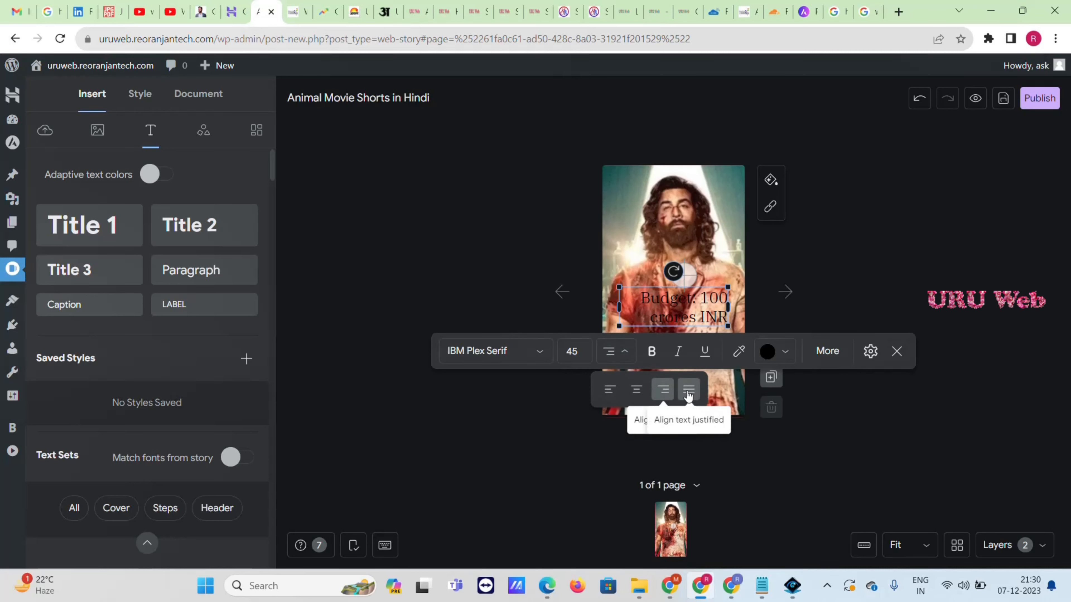
left_click(636, 389)
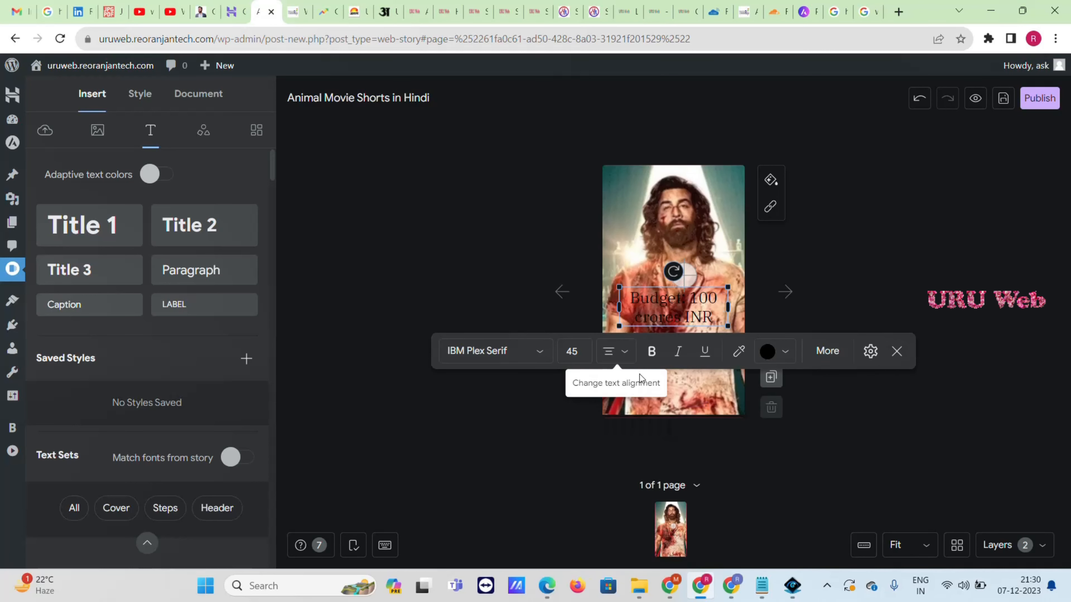
left_click(651, 350)
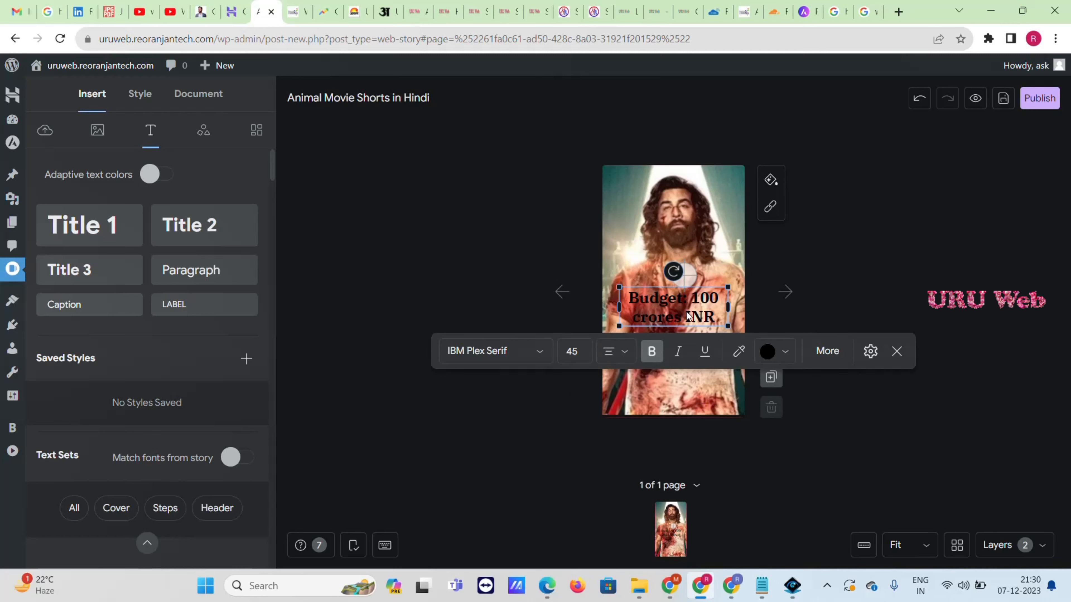
Try blue shades from the default palette on the budget text and set its color to white
left_click(767, 351)
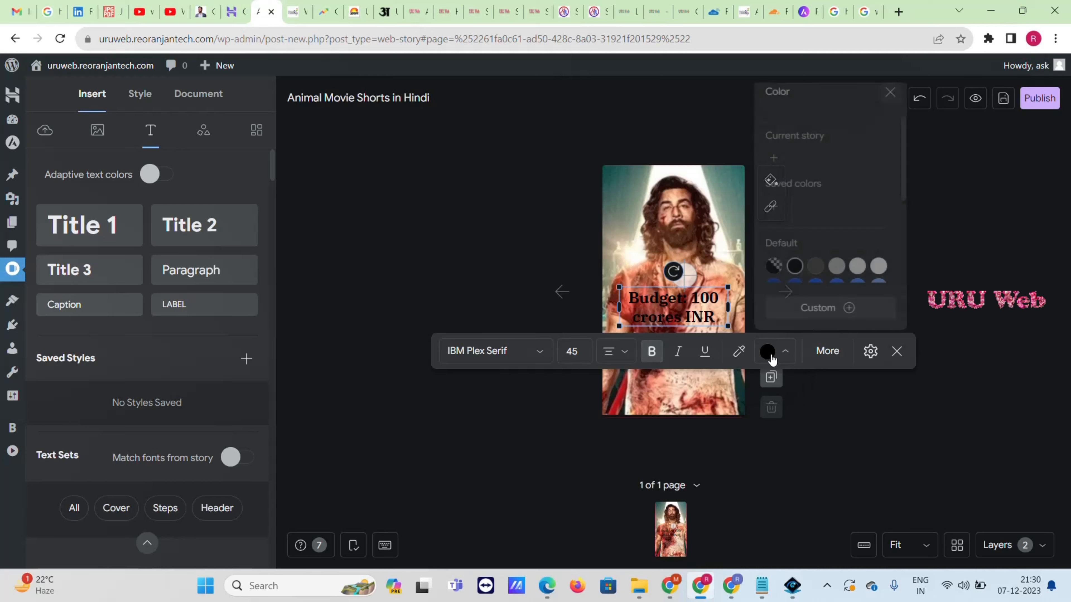
left_click(864, 274)
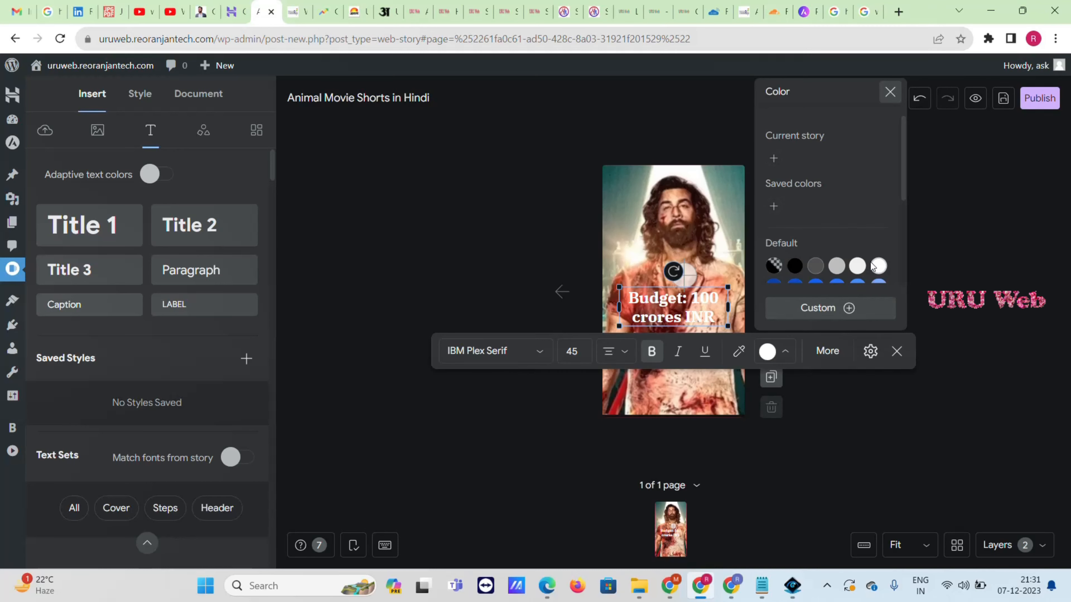
scroll(867, 269, "down", 2)
left_click(837, 217)
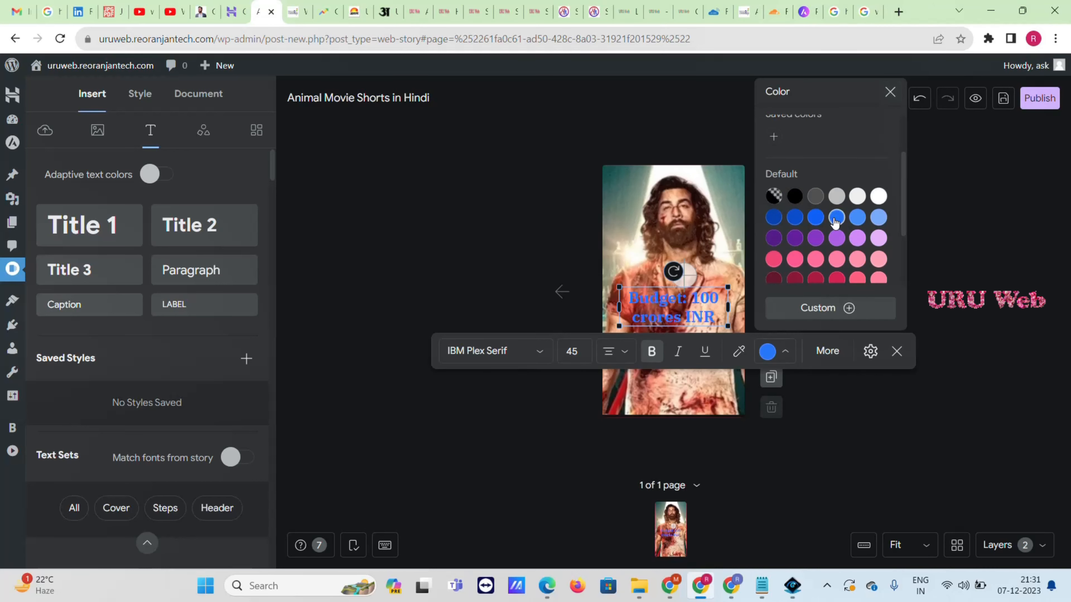
left_click(816, 217)
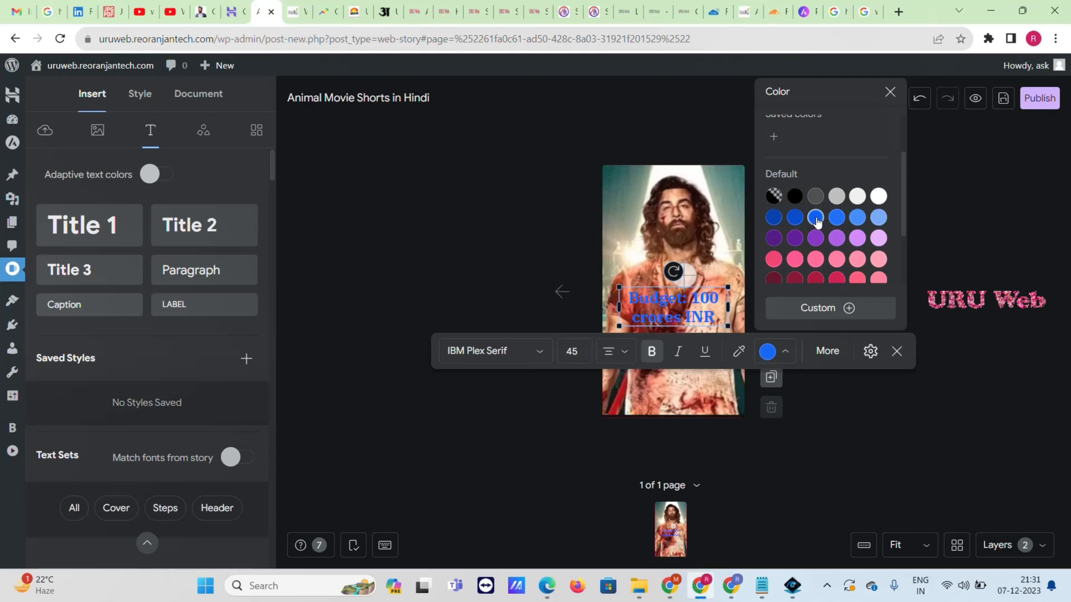
left_click(856, 198)
left_click(880, 198)
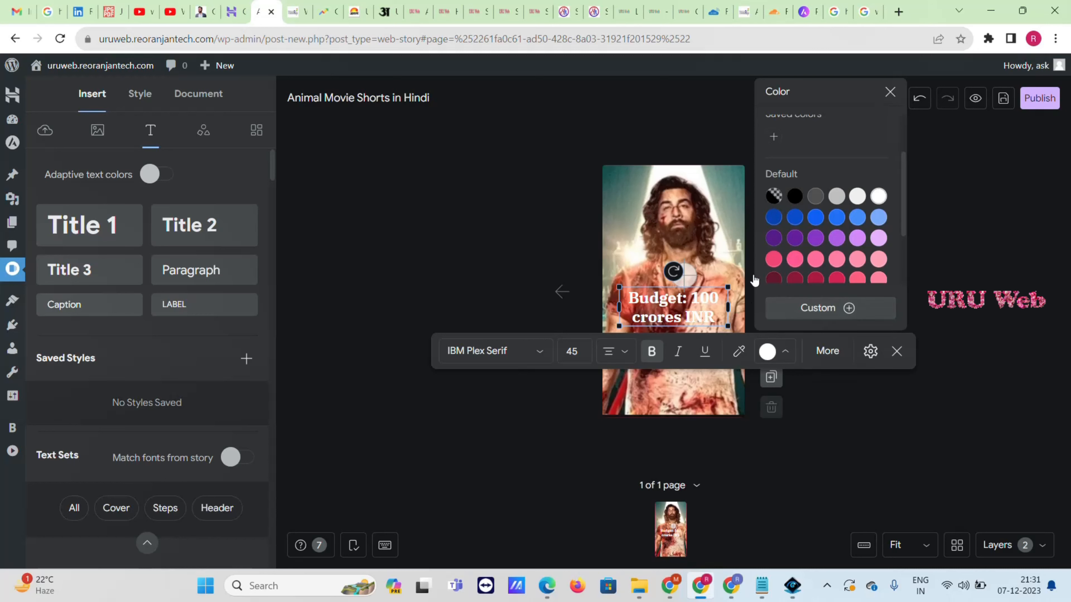
Sample a text color from the background image's upper area, and change the budget text back to white
left_click(738, 352)
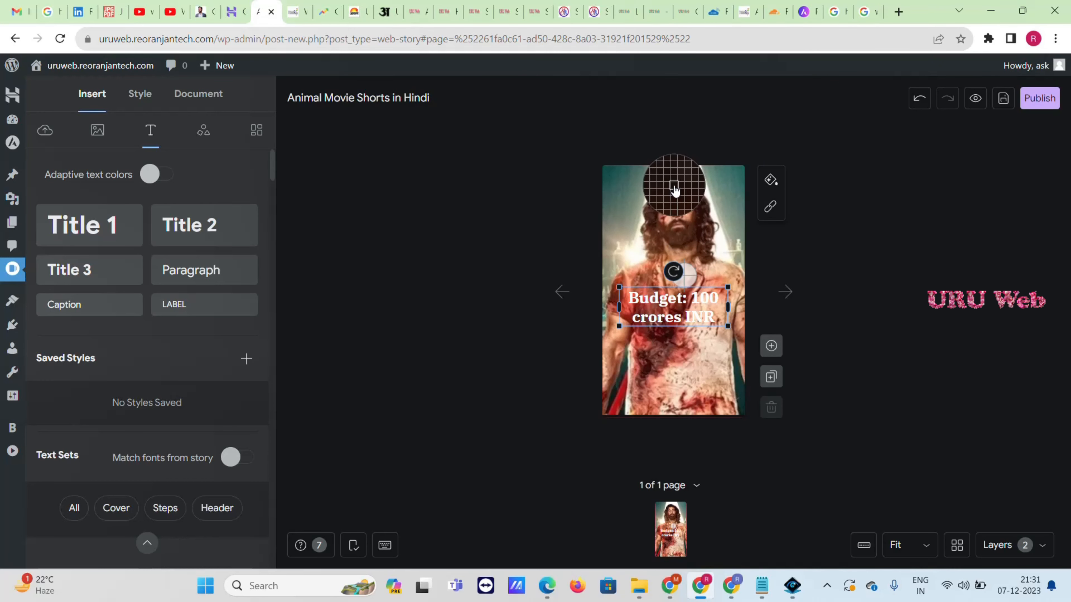
left_click(716, 186)
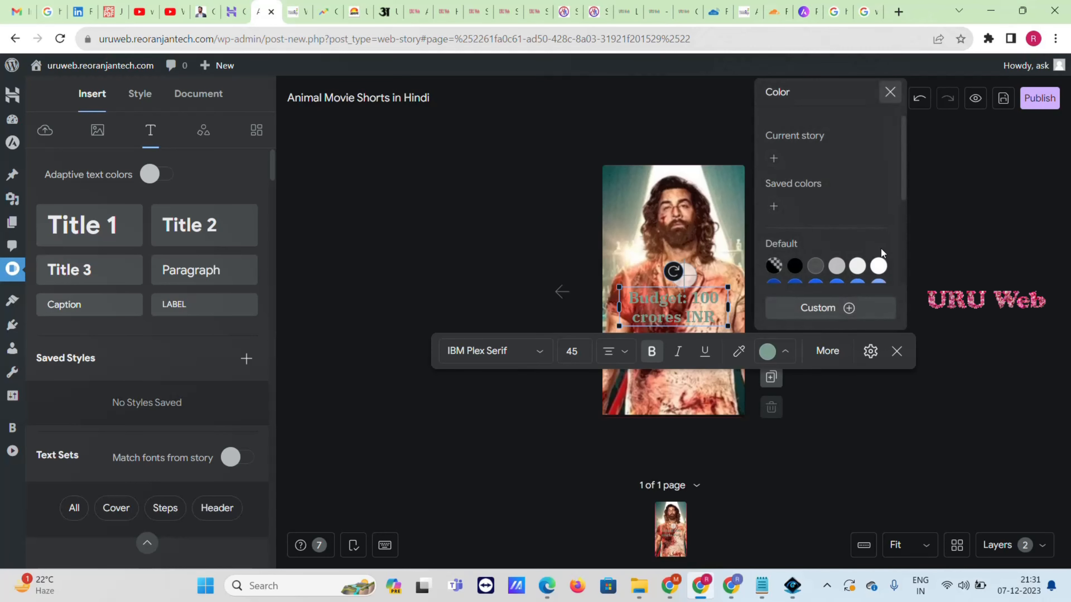
left_click(879, 266)
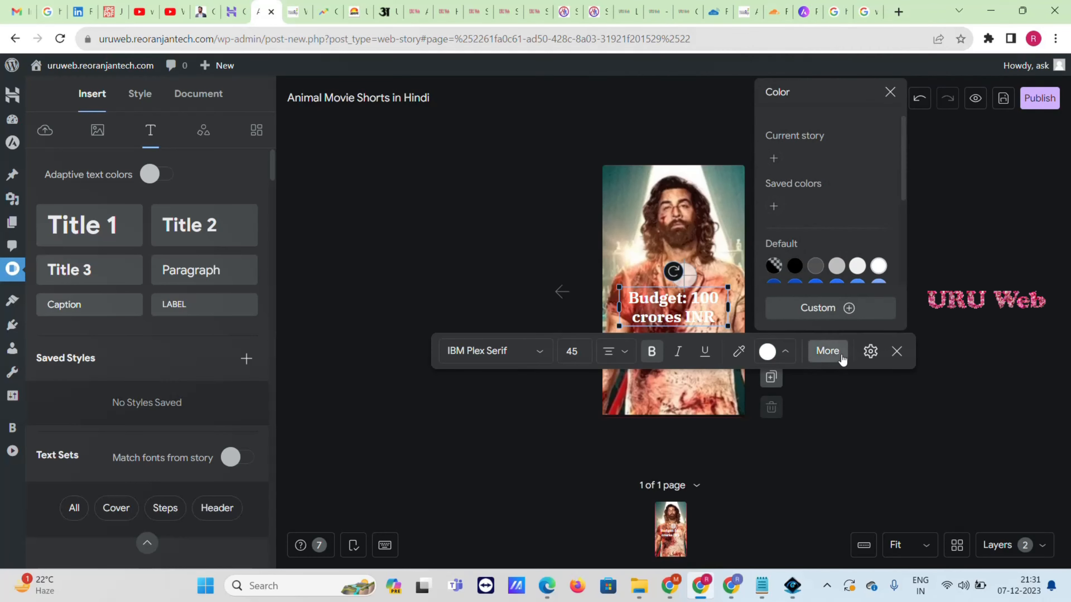
Review the budget text's full style settings and apply the adaptive text color to it
left_click(827, 351)
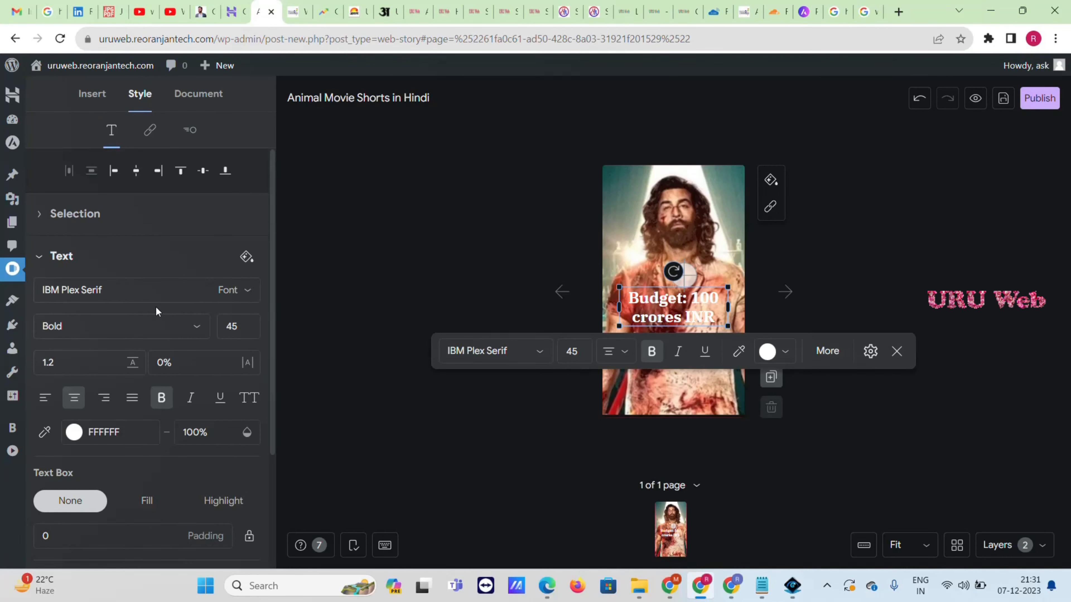
scroll(186, 301, "down", 3)
scroll(187, 326, "down", 1)
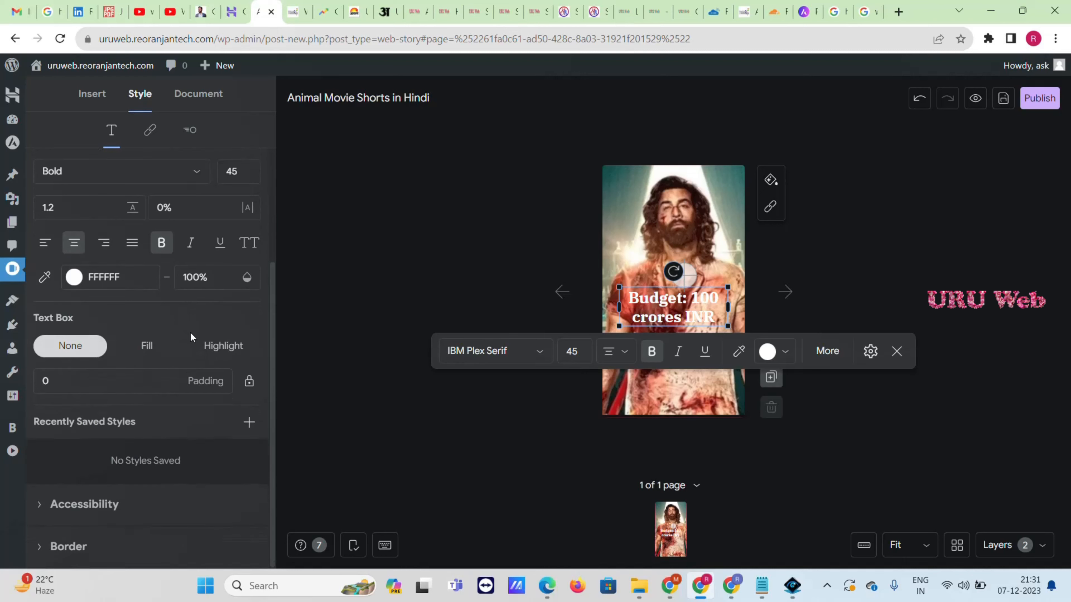
scroll(203, 368, "up", 2)
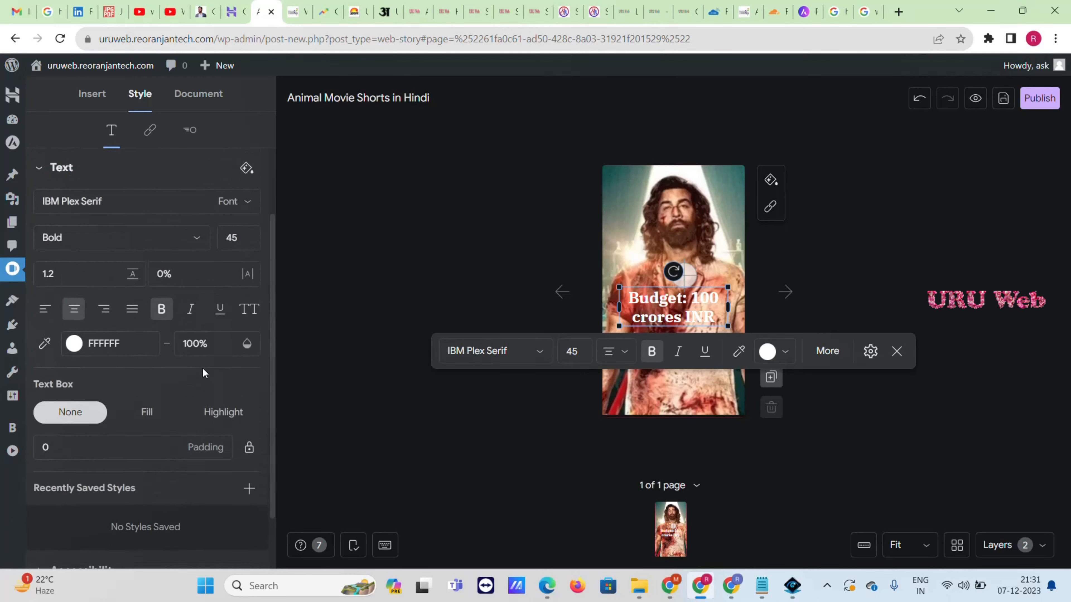
scroll(169, 302, "up", 2)
left_click(244, 243)
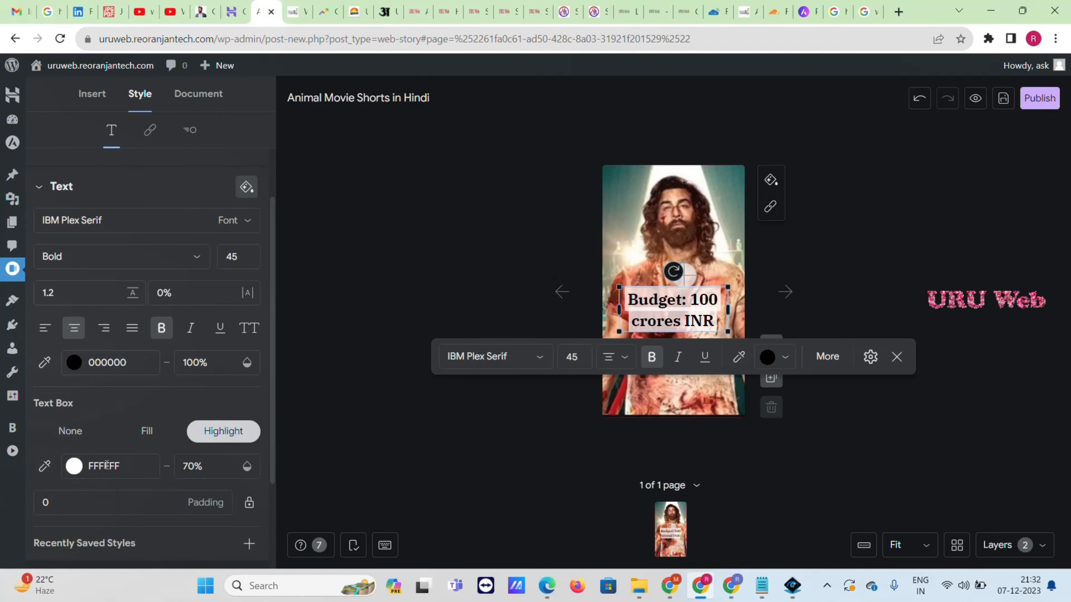
Recolor the budget text white (FFFFFF) on a solid black (000000) highlight, trying a gray B6B6B6 highlight first
left_click(75, 466)
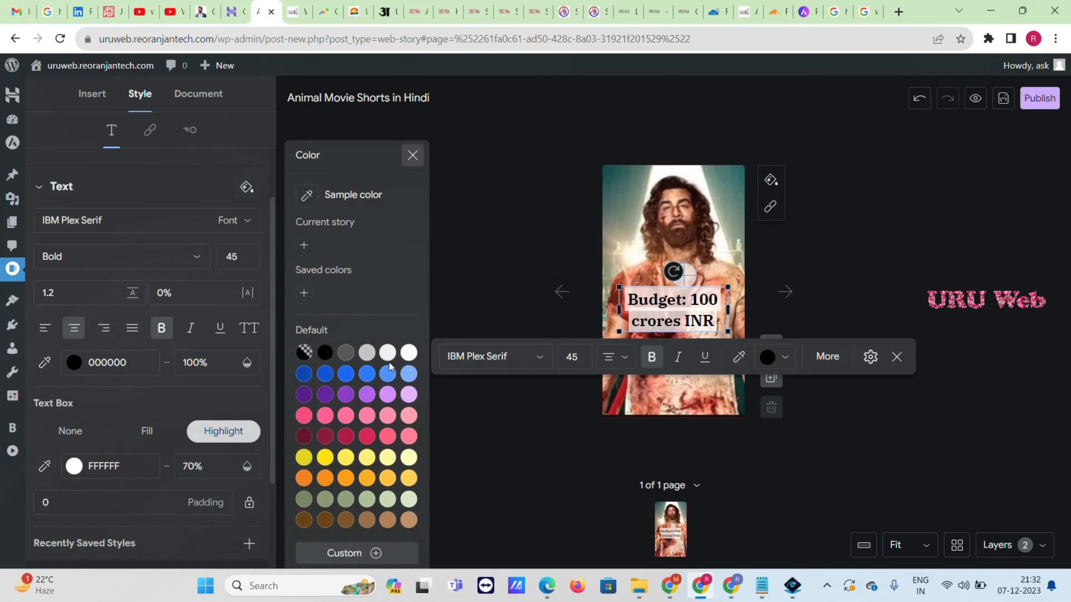
left_click(367, 353)
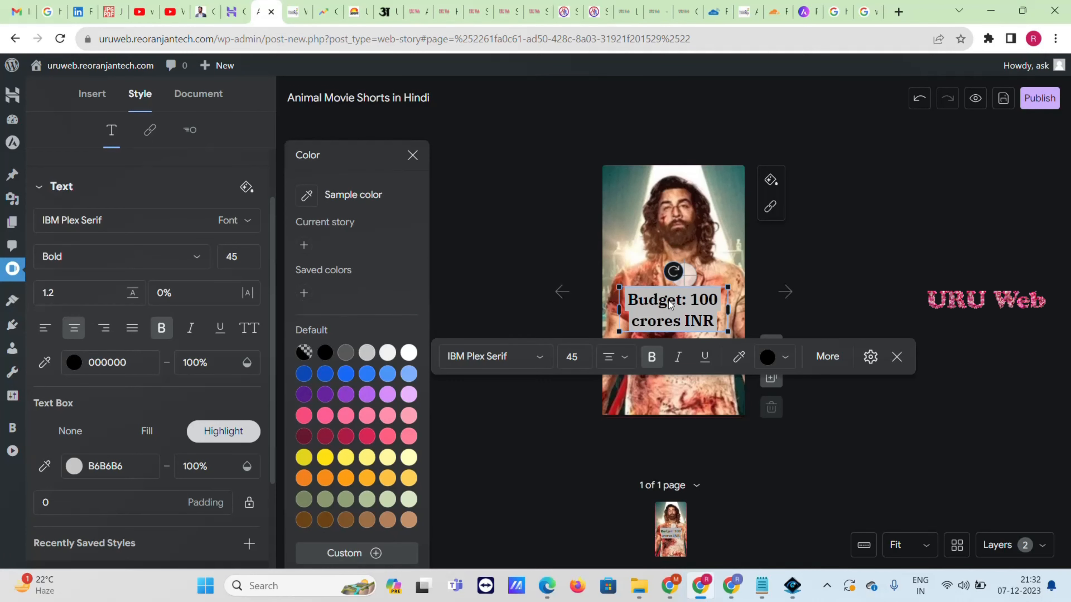
left_click(79, 367)
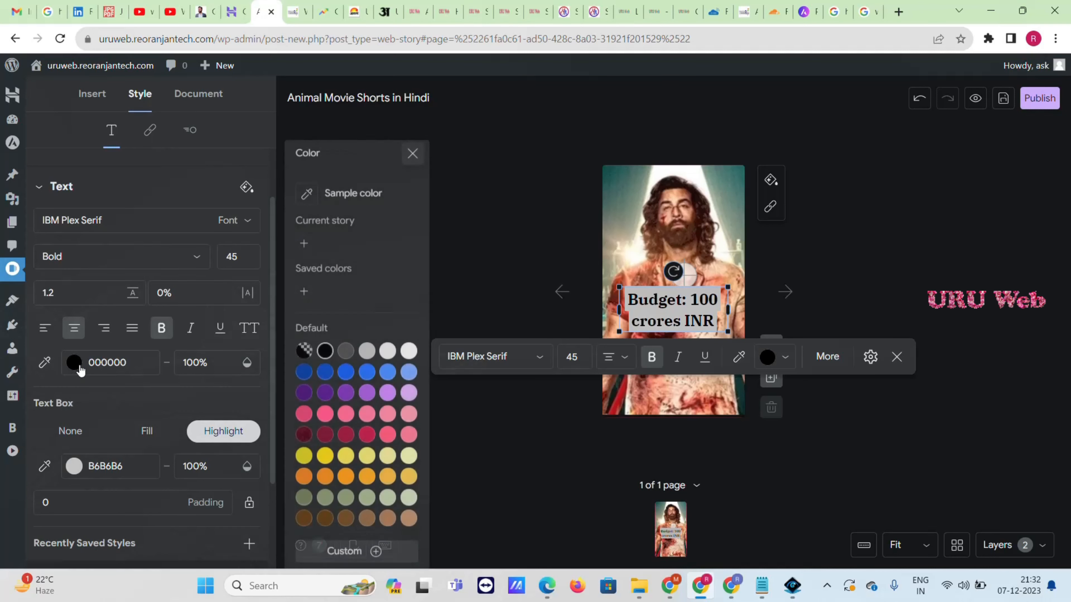
left_click(408, 352)
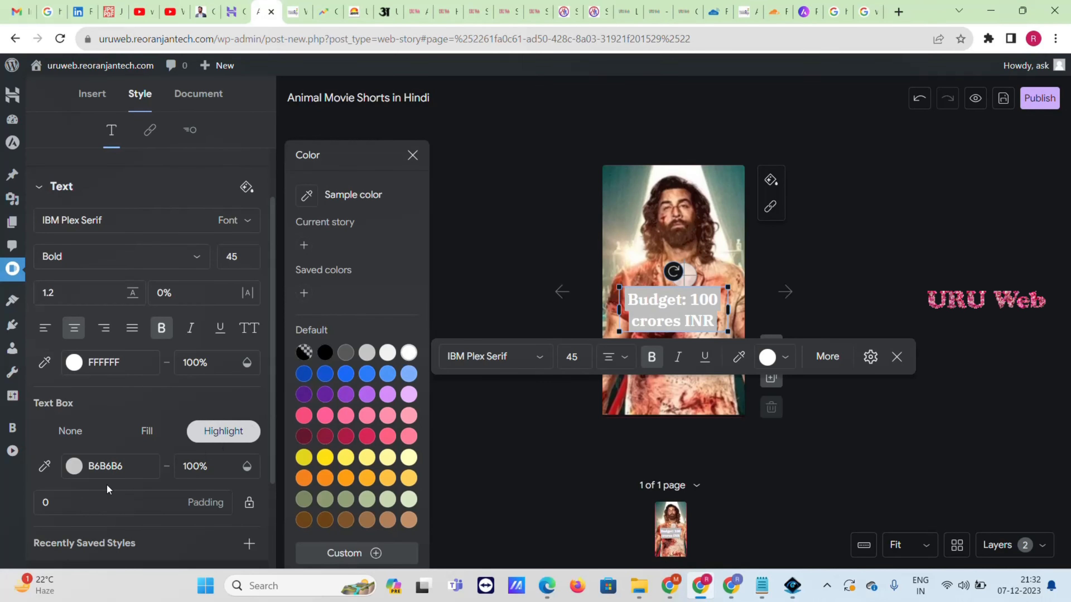
left_click(74, 466)
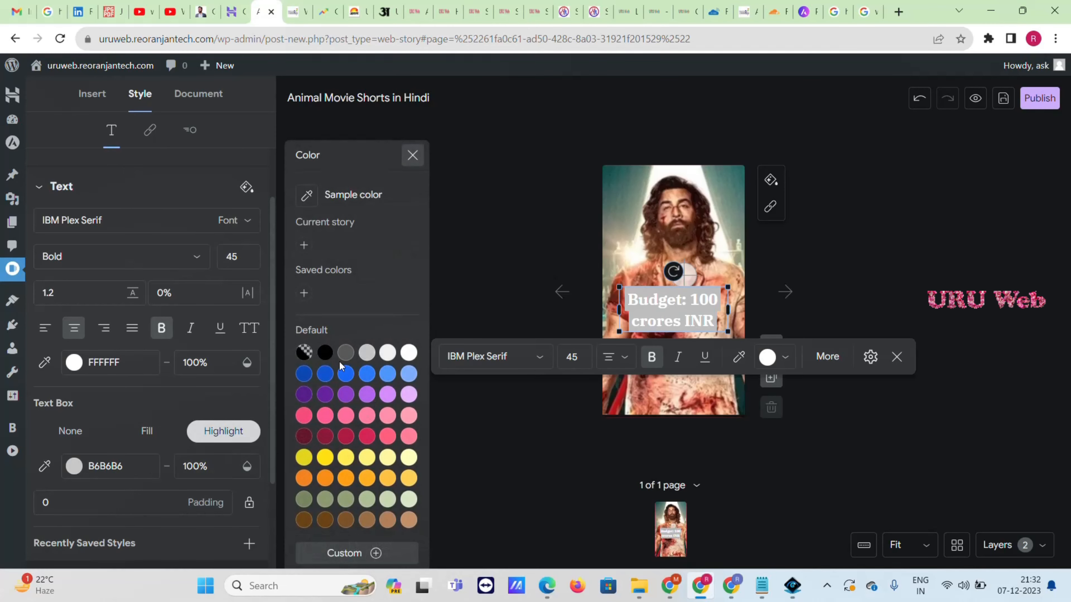
left_click(325, 352)
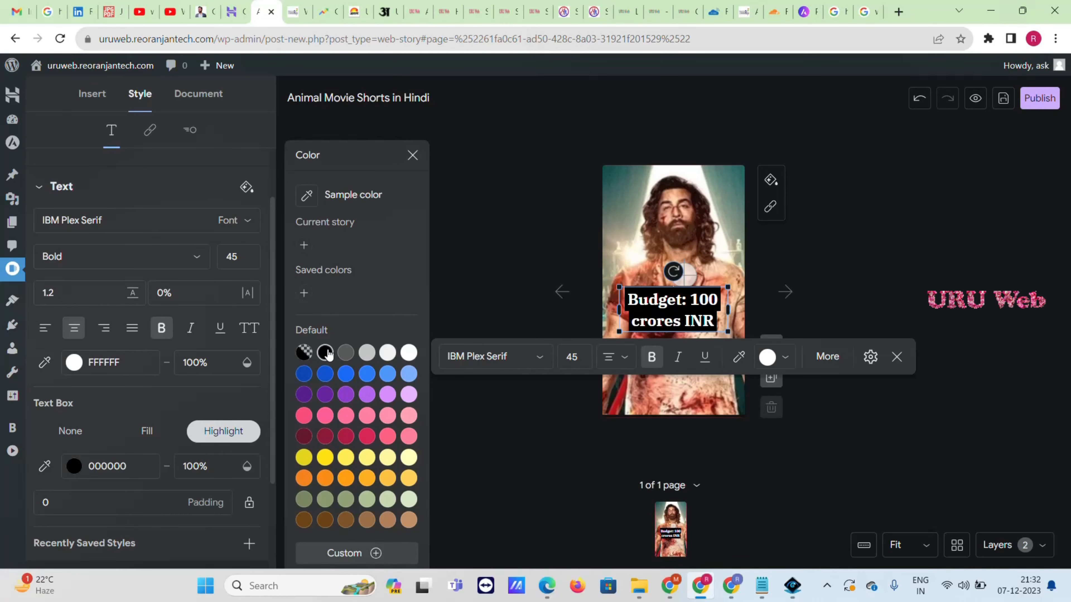
left_click(722, 262)
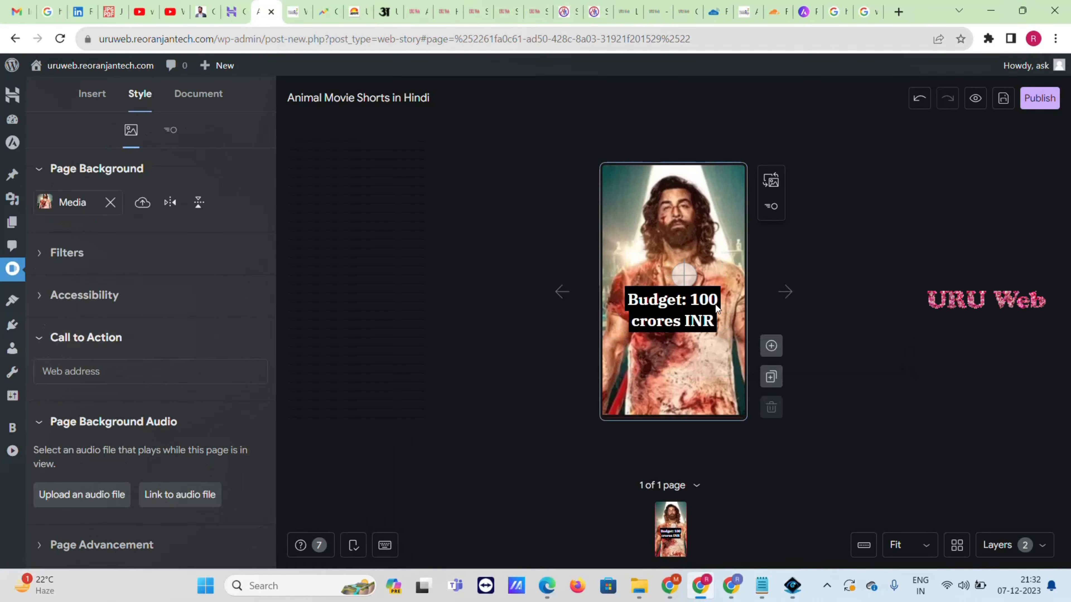
Move the highlighted budget text down to the lower part of the story page and deselect it
left_click(703, 323)
left_click_drag(703, 322, 706, 369)
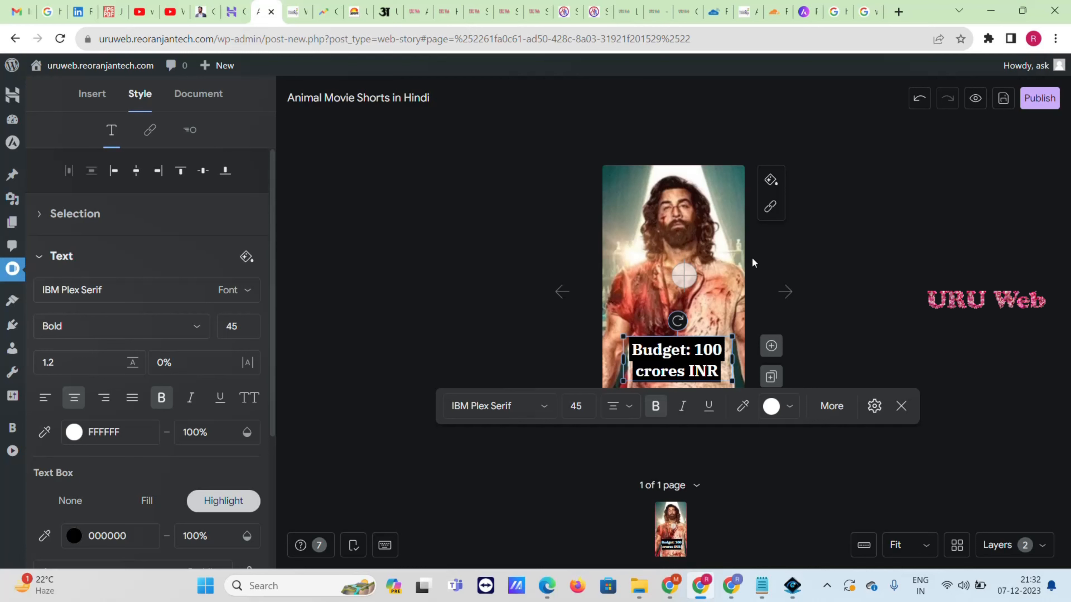
left_click(692, 219)
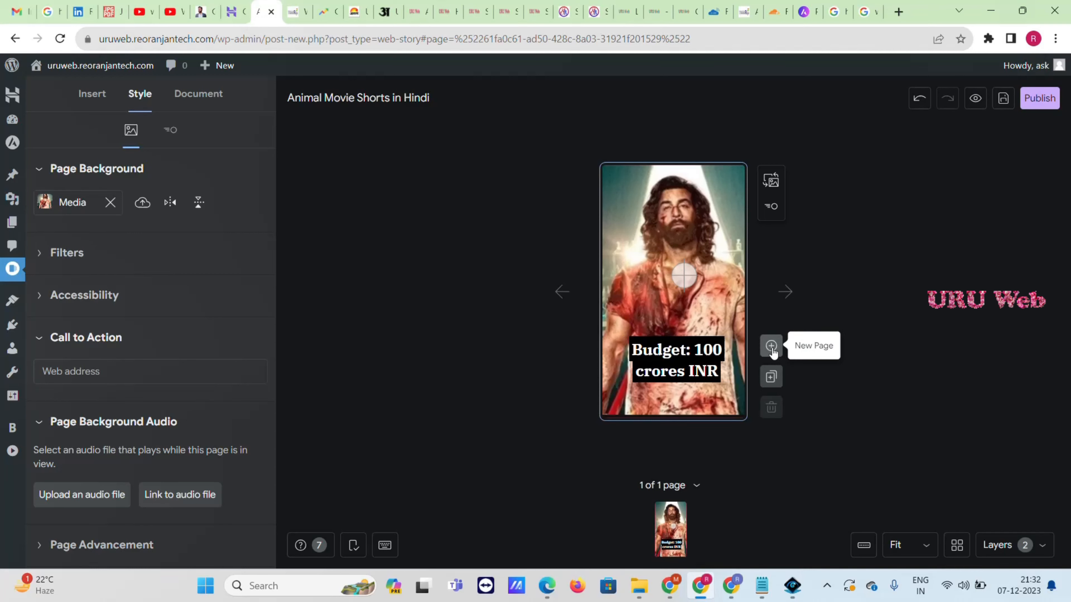
Duplicate the budget page and set the Animal poster with the bloodied face in profile as the copy's background
left_click(771, 377)
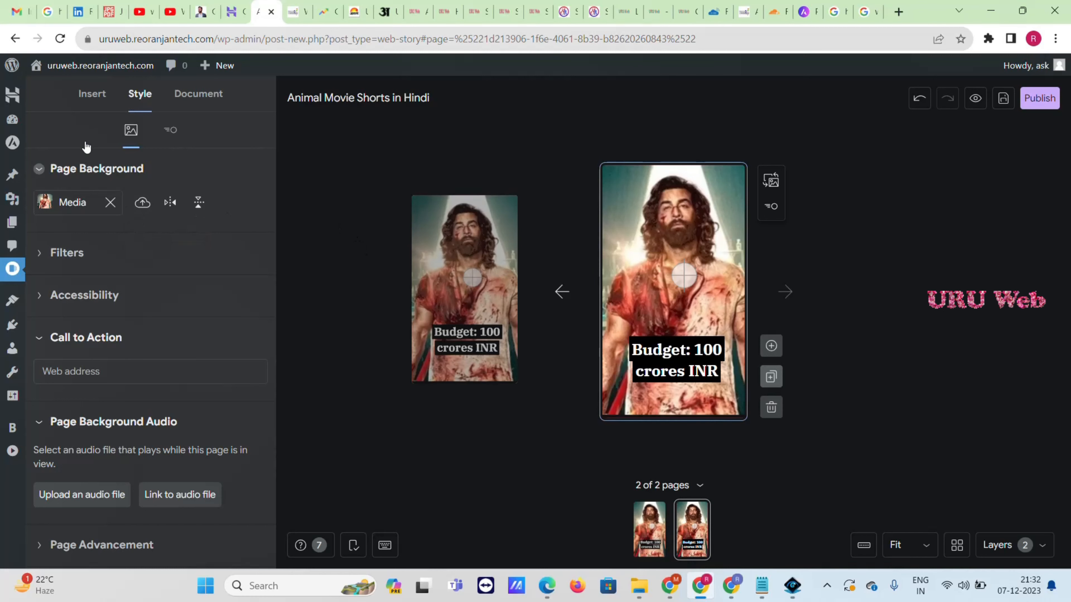
left_click(90, 96)
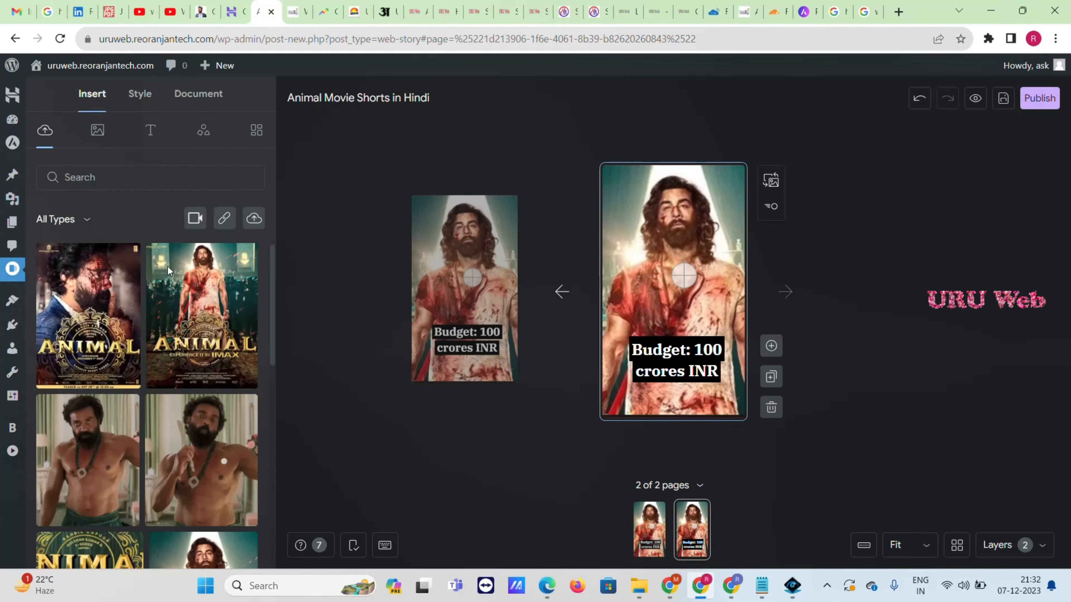
mouse_move(161, 324)
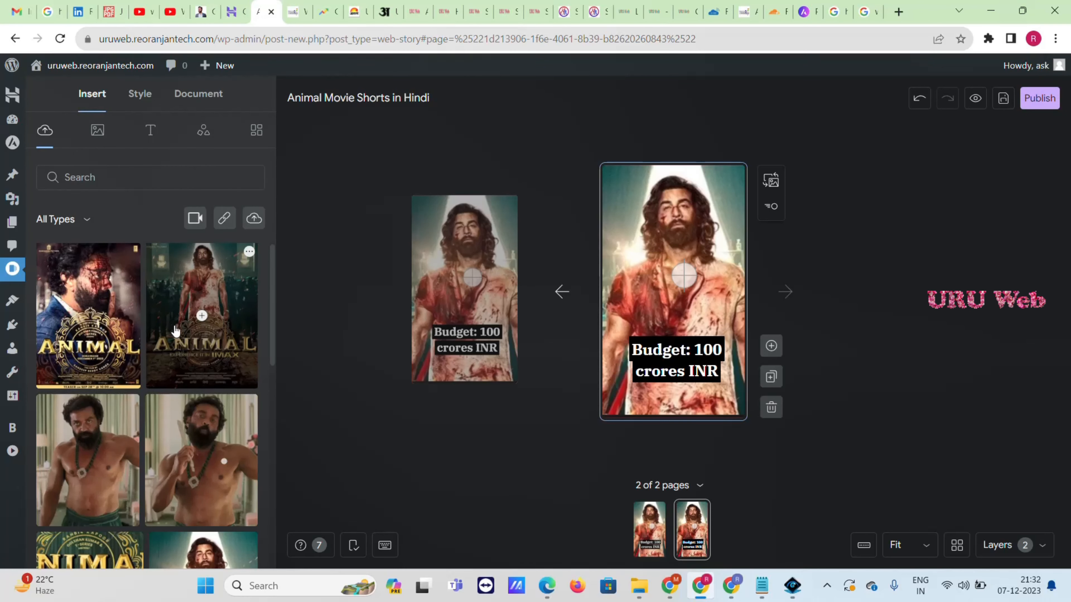
scroll(135, 355, "down", 2)
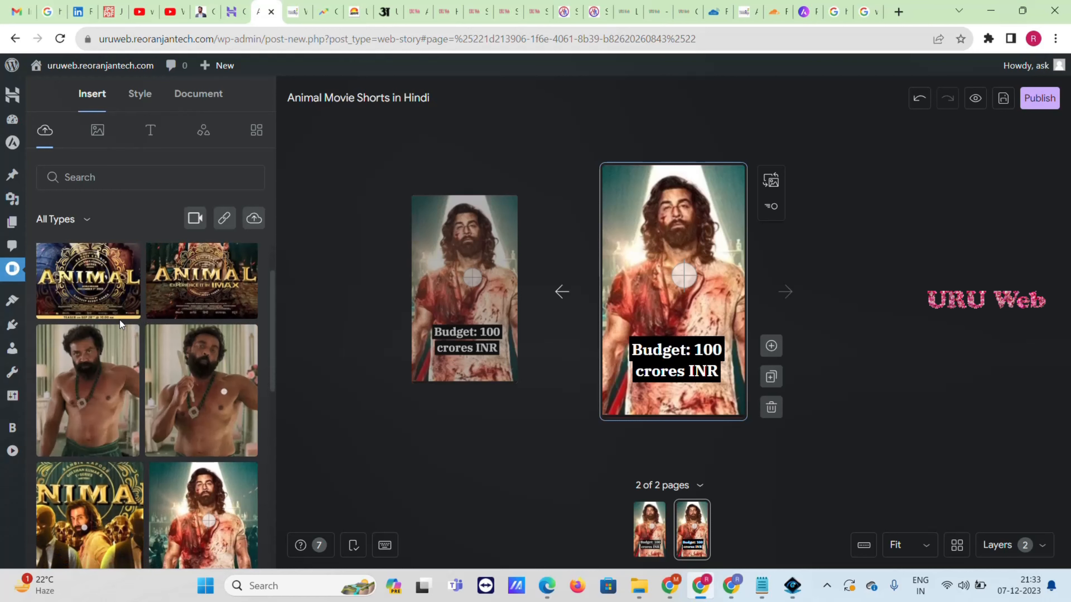
scroll(114, 329, "up", 2)
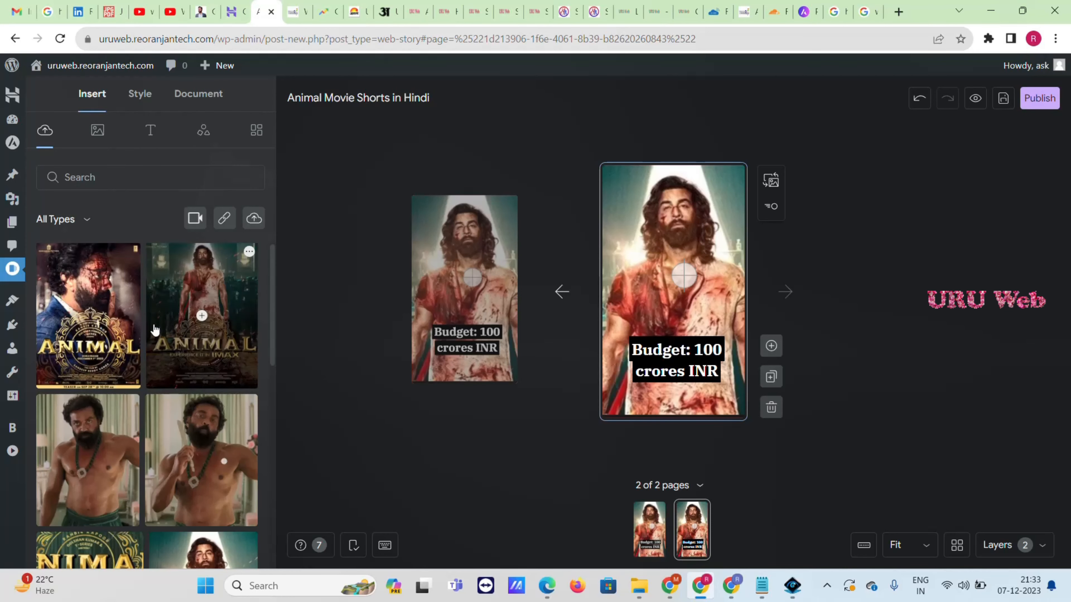
left_click(89, 315)
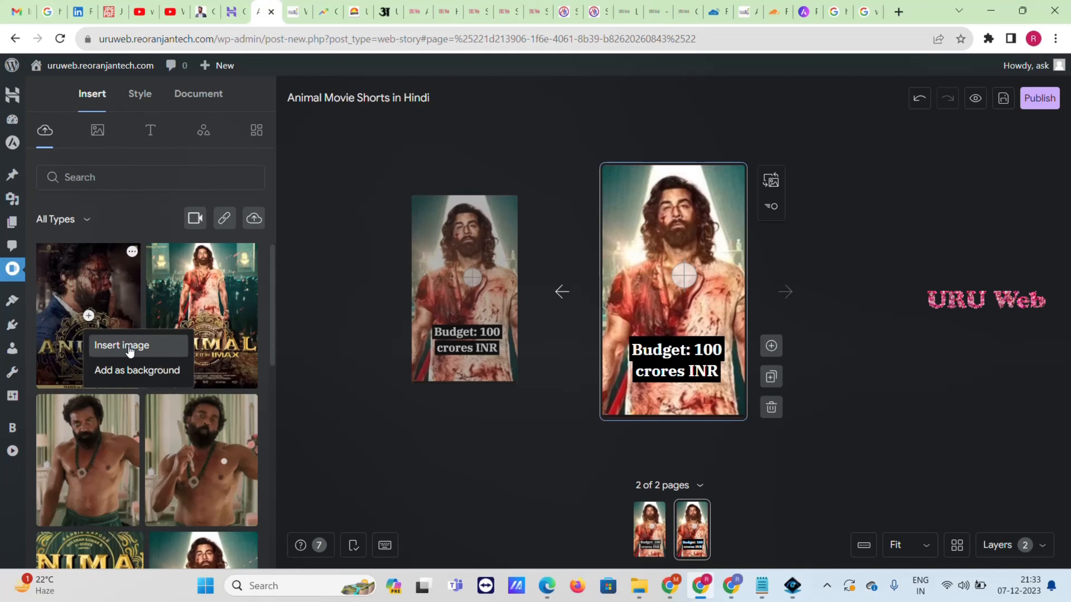
left_click(138, 370)
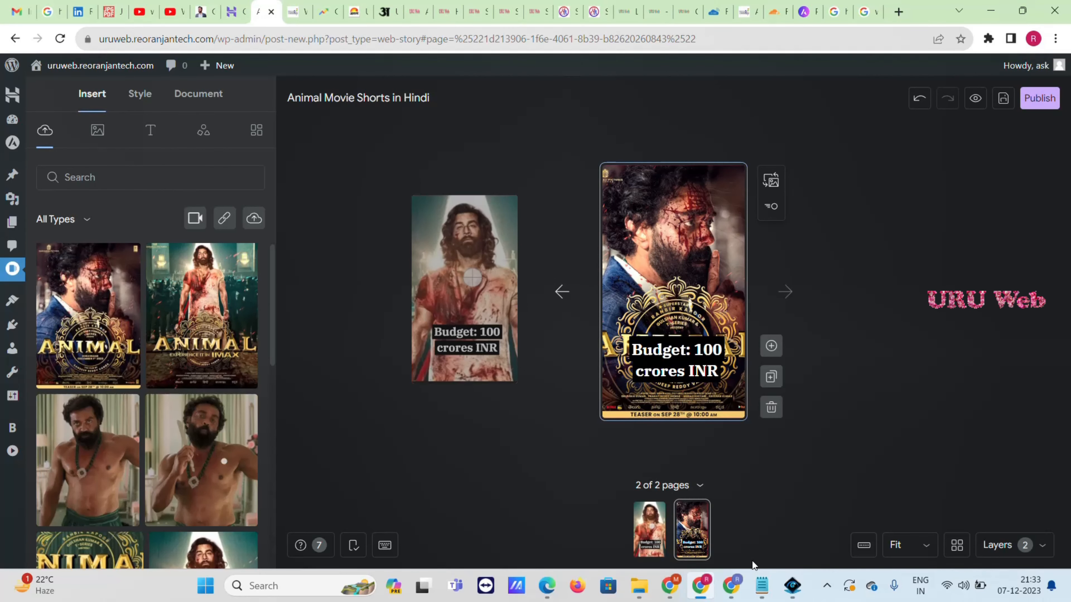
Replace the second page's budget text with the Director credit copied from the Notepad notes, and move it slightly up
mouse_move(761, 585)
left_click(825, 533)
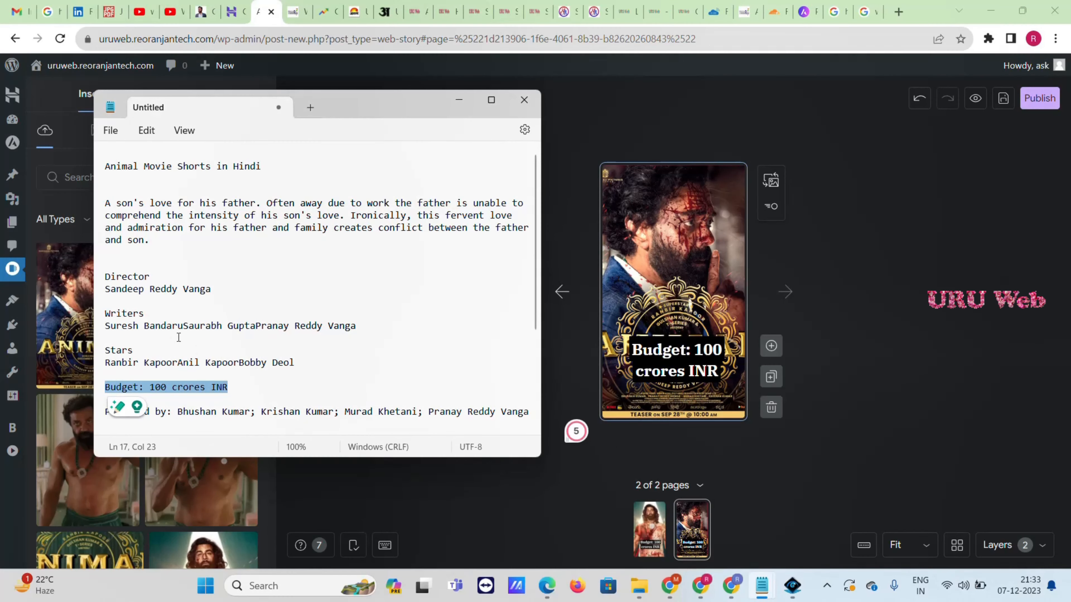
left_click_drag(208, 300, 105, 277)
key("ctrl+c")
double_click(668, 371)
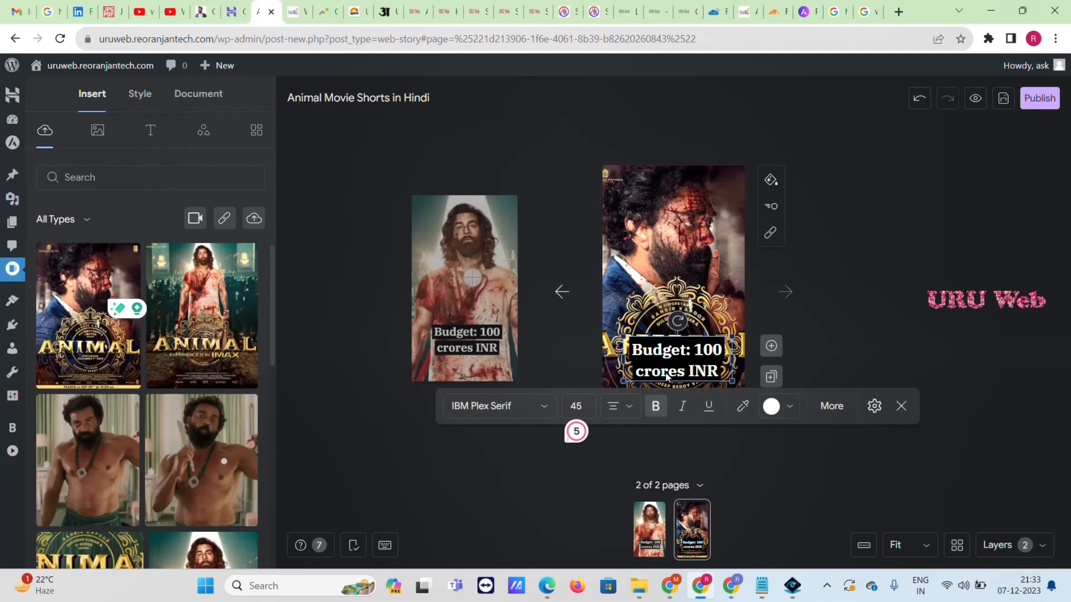
key("ctrl+v")
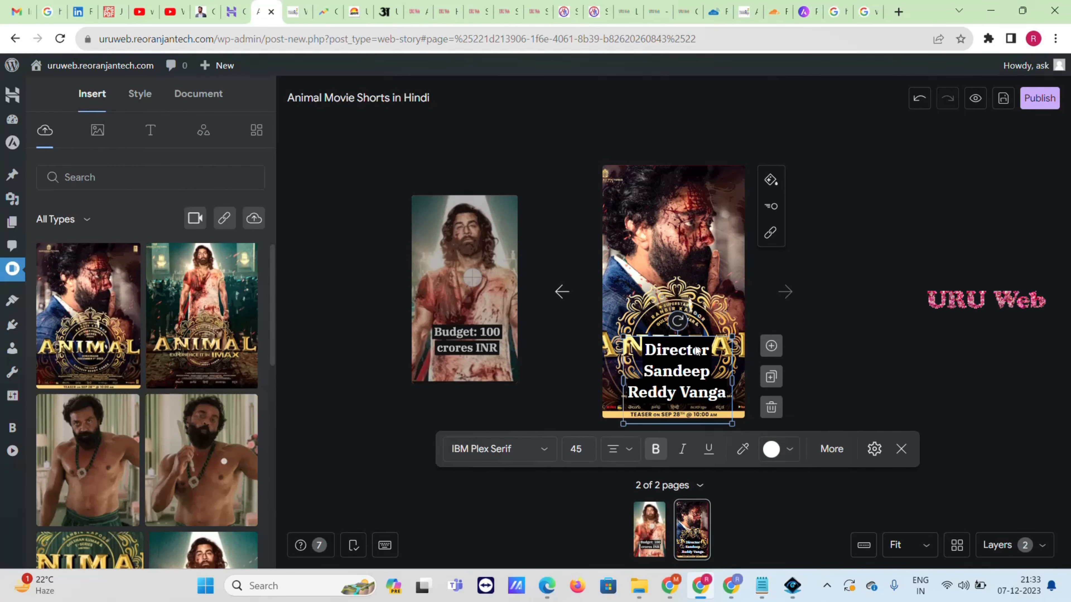
left_click_drag(702, 355, 691, 334)
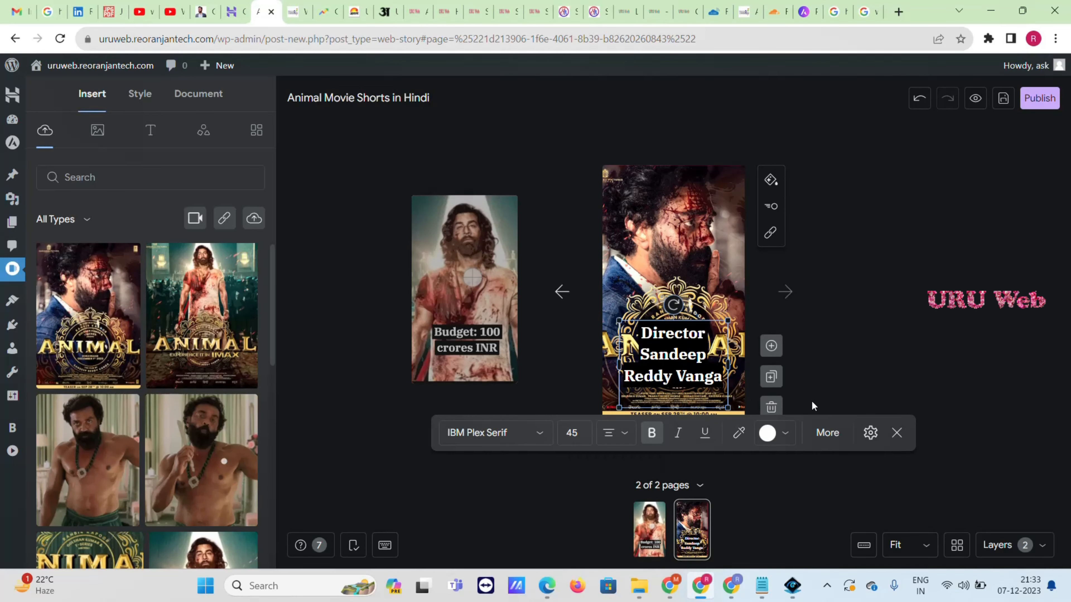
Duplicate the director page and set the photo of the shirtless bearded man raising his hand as the copy's background
left_click(772, 377)
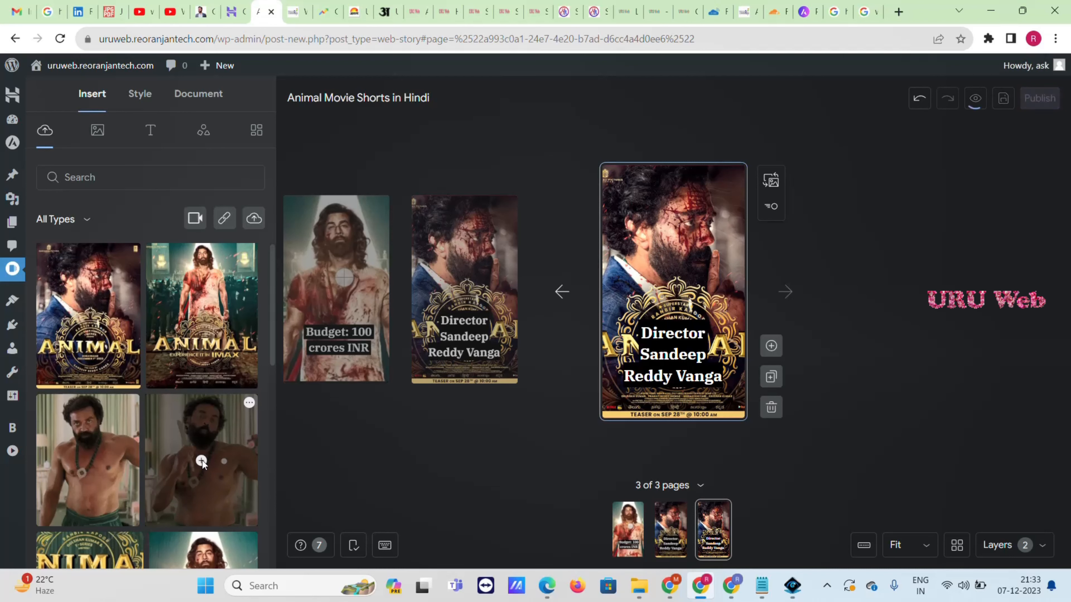
left_click(202, 460)
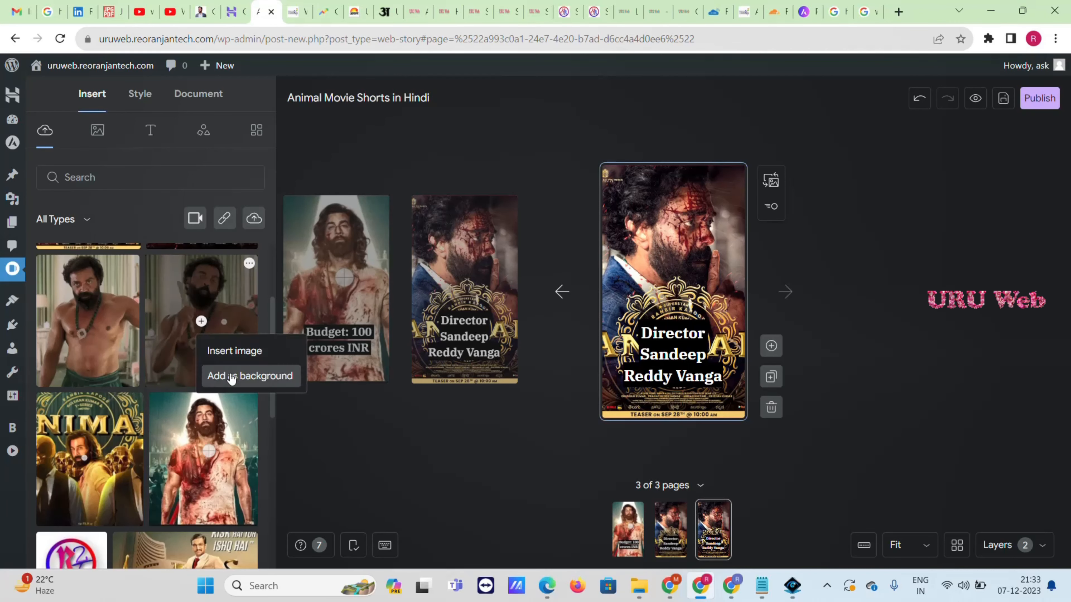
left_click(229, 376)
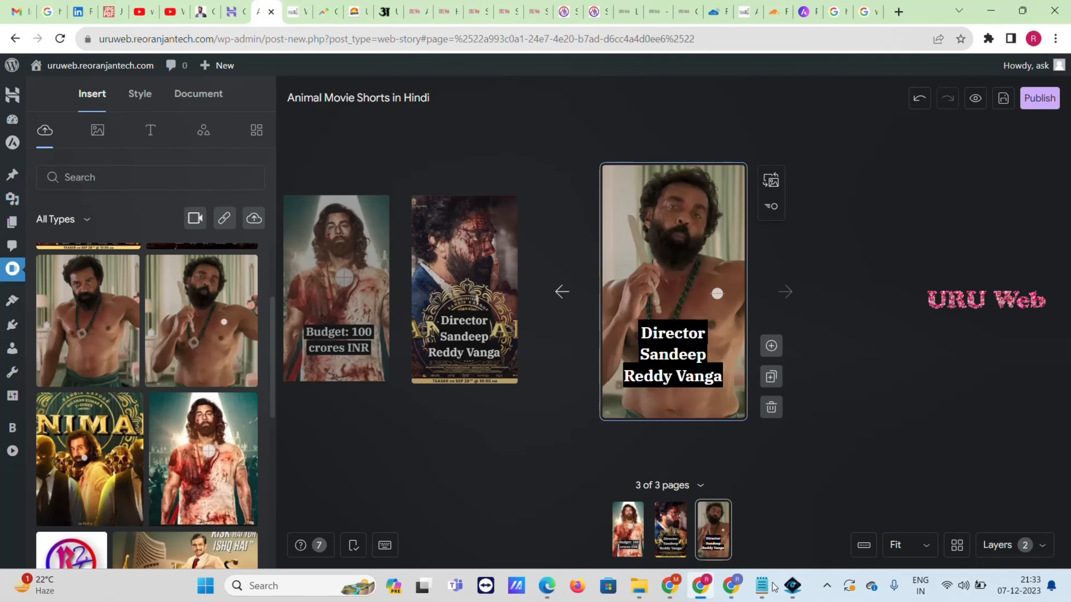
Replace the third page's director text with the Writers credit copied from the Notepad notes, and move it up within the page
mouse_move(761, 586)
left_click(799, 530)
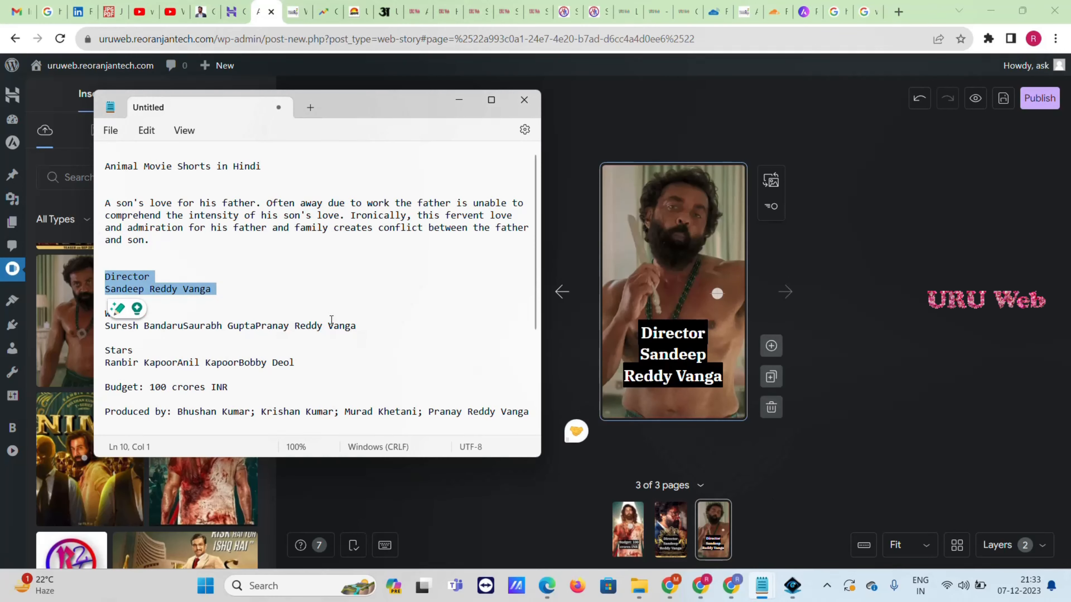
left_click_drag(356, 326, 105, 314)
key("ctrl+c")
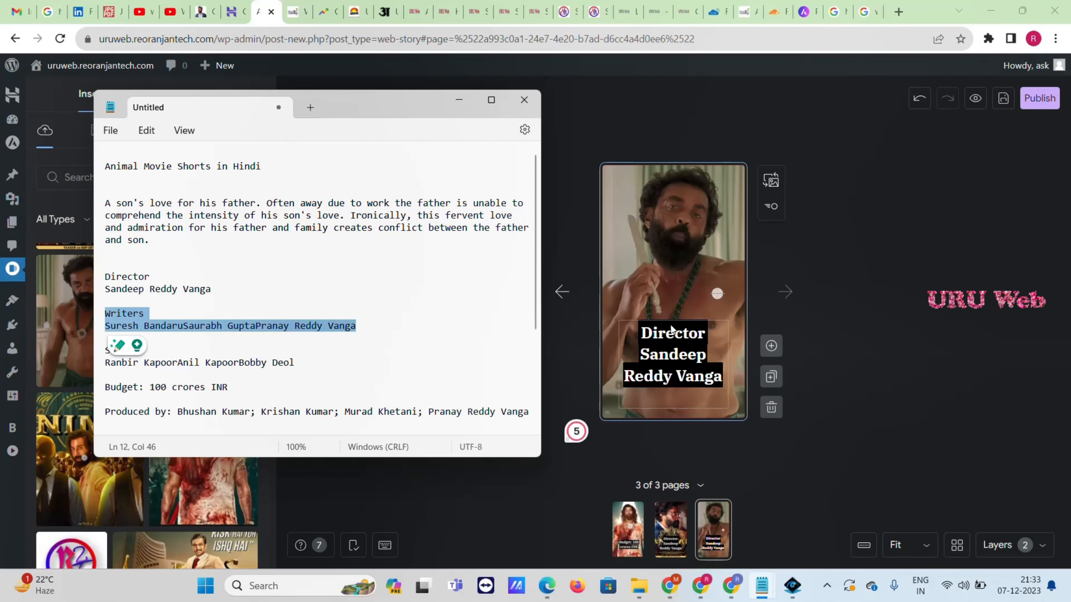
double_click(672, 335)
left_click(683, 360)
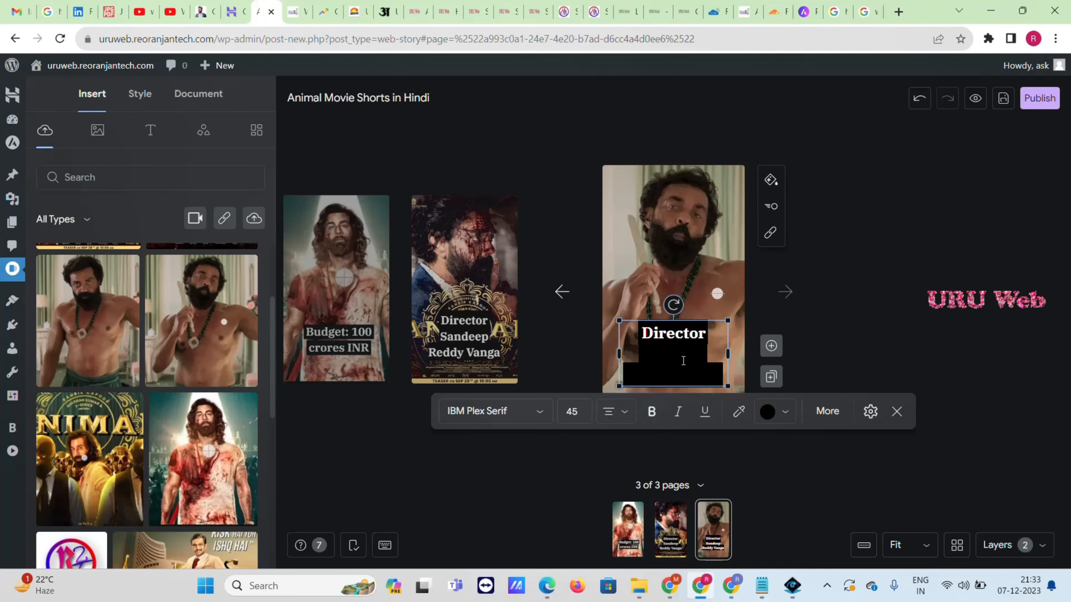
key("ctrl+a")
key("ctrl+v")
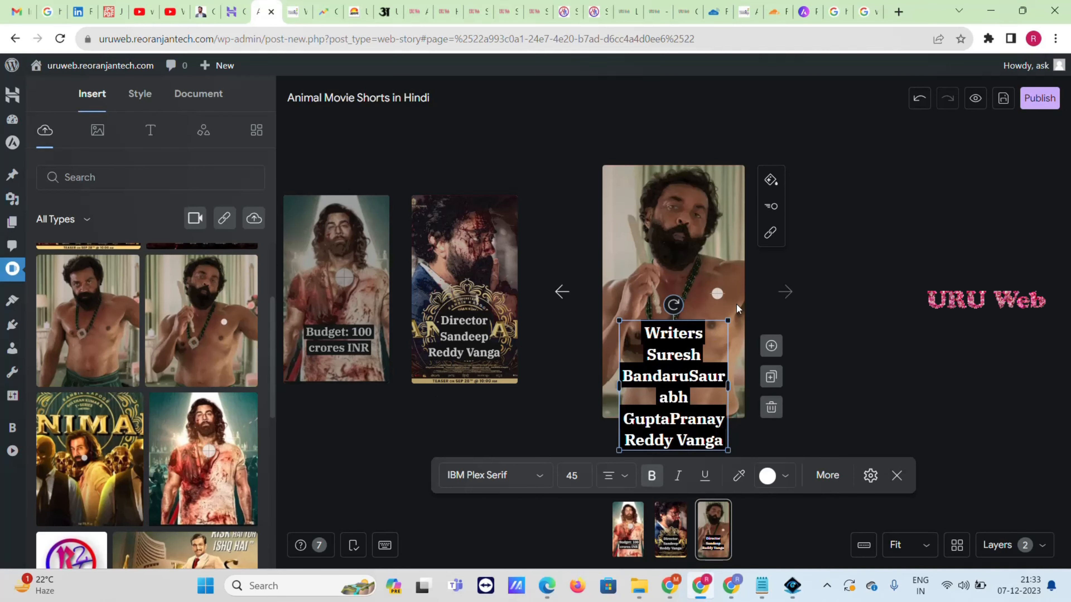
left_click_drag(691, 371, 701, 315)
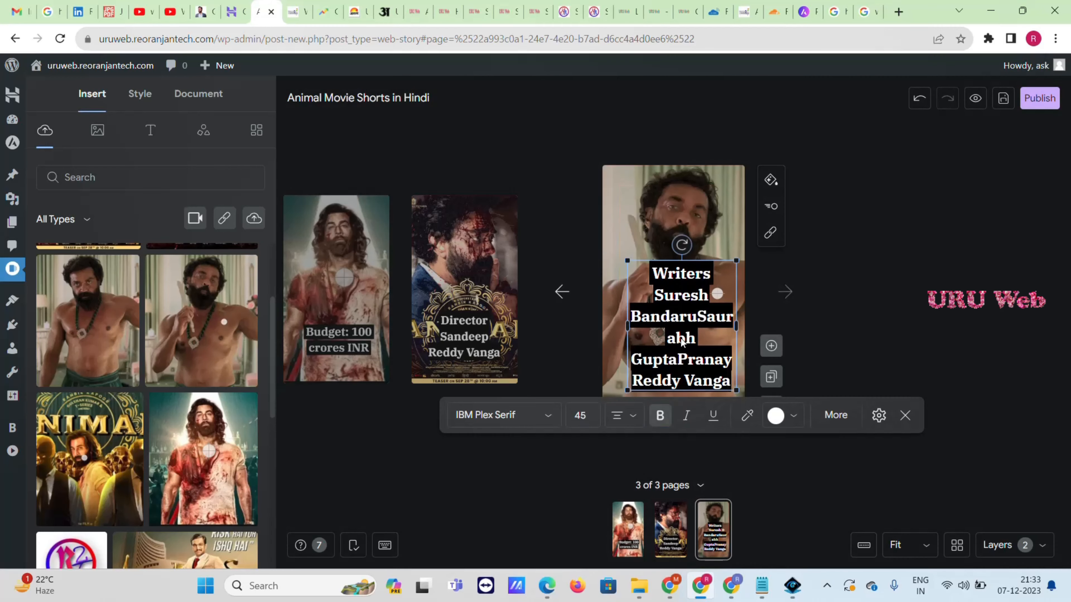
Set the Writers text's font size to 25, and shrink its text box until the font size is 20
left_click(591, 420)
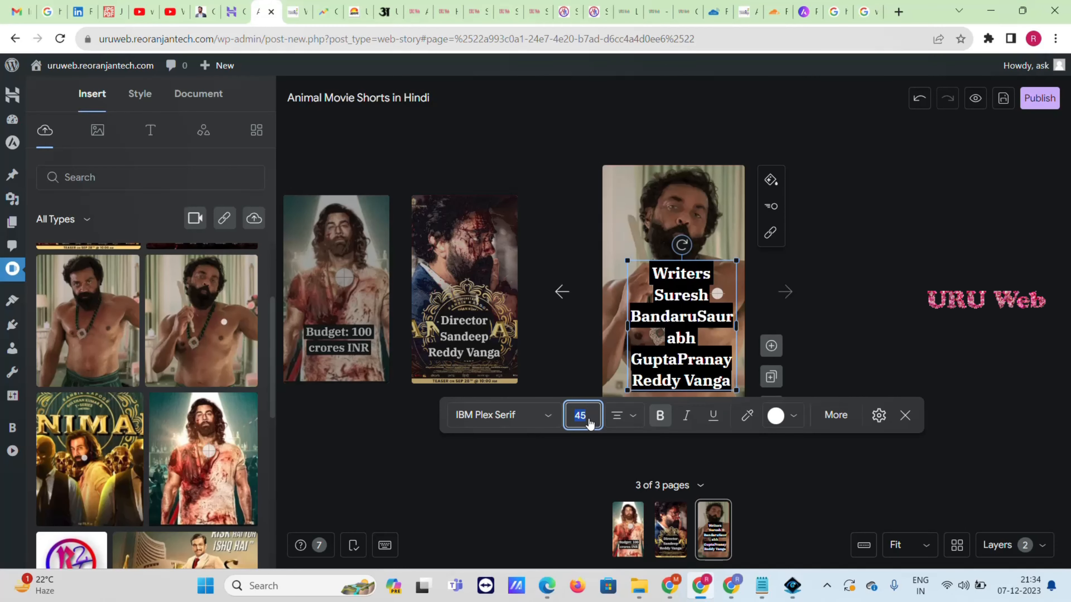
type("2")
left_click(660, 378)
left_click(716, 299)
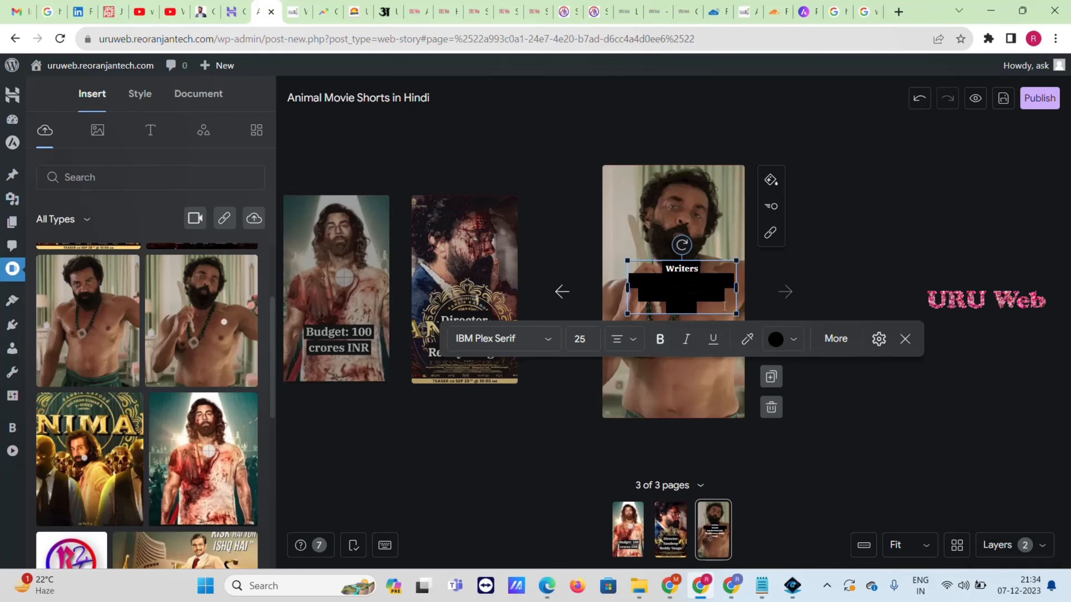
left_click_drag(736, 314, 712, 315)
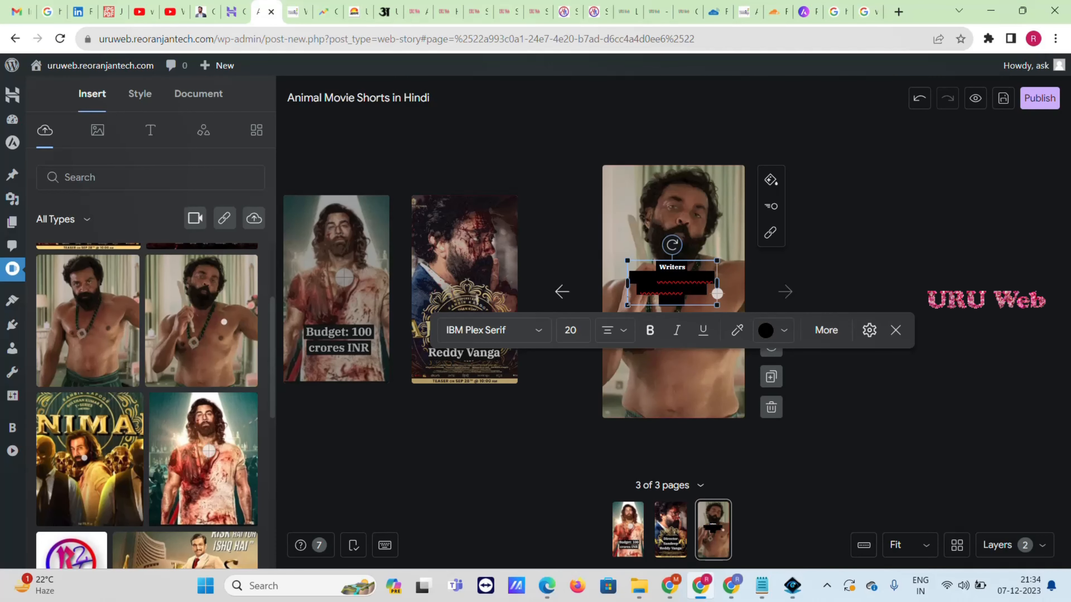
Duplicate the writers page and set the golden Animal poster with the skulls as the copy's background
left_click(771, 377)
right_click(206, 464)
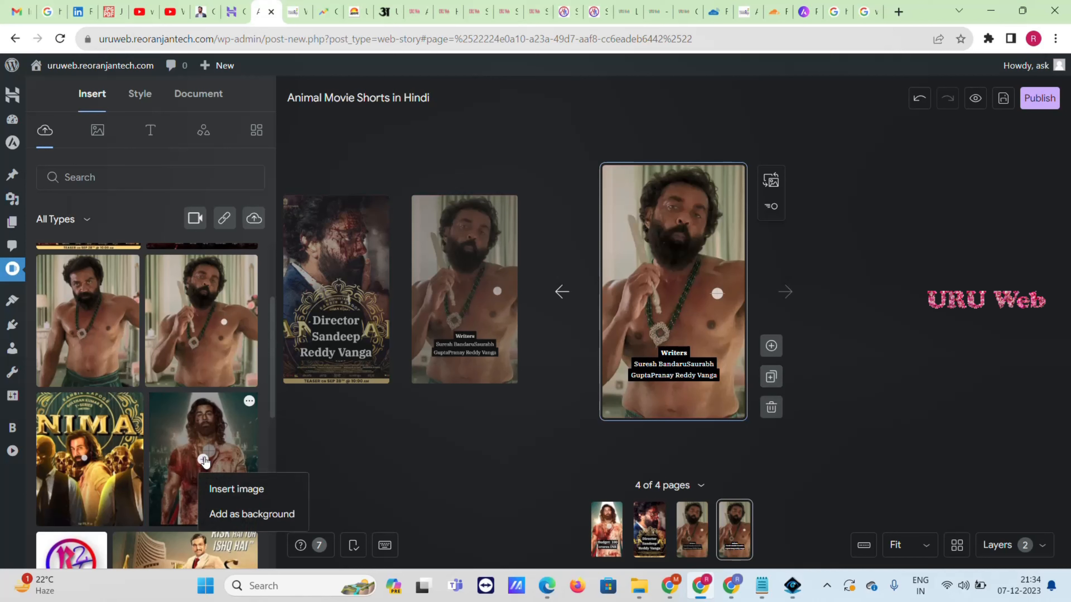
right_click(90, 465)
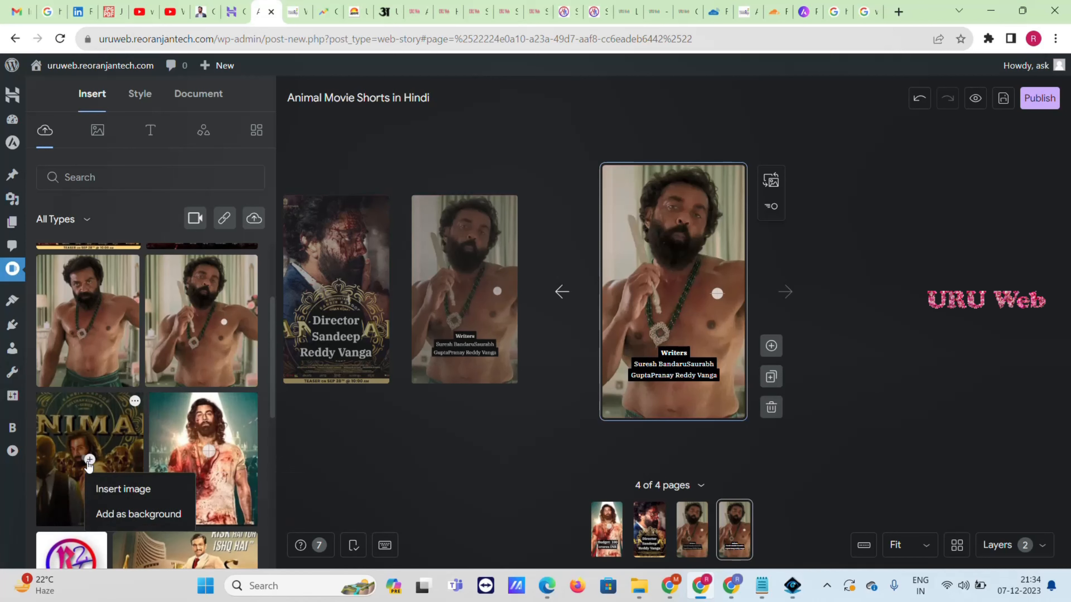
left_click(123, 514)
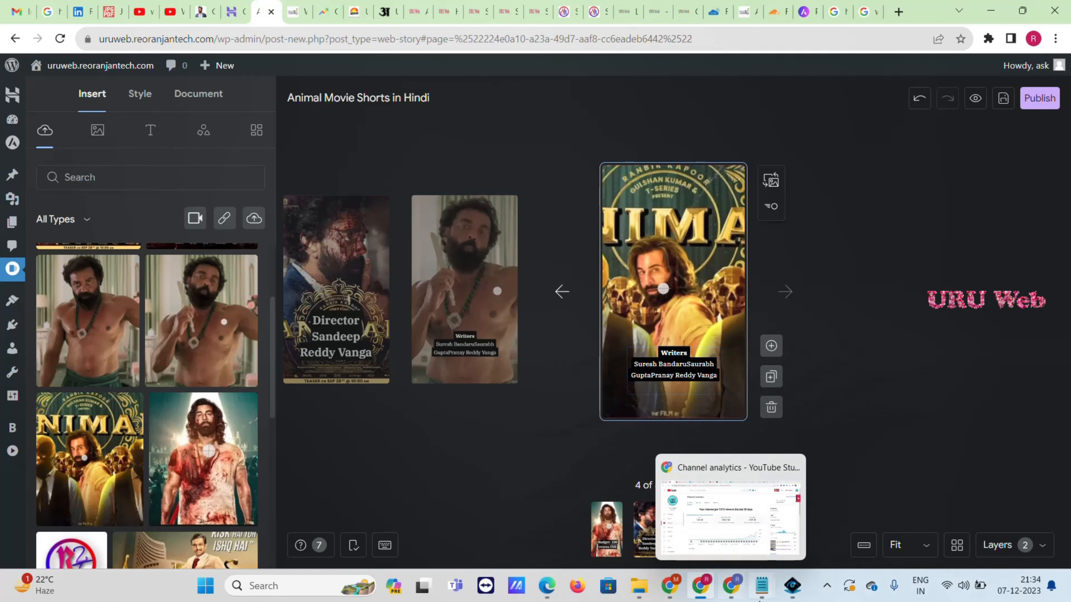
Replace the fourth page's writers text with the full "Produced by" line copied from the Notepad notes, and move it slightly up
mouse_move(766, 595)
left_click(812, 518)
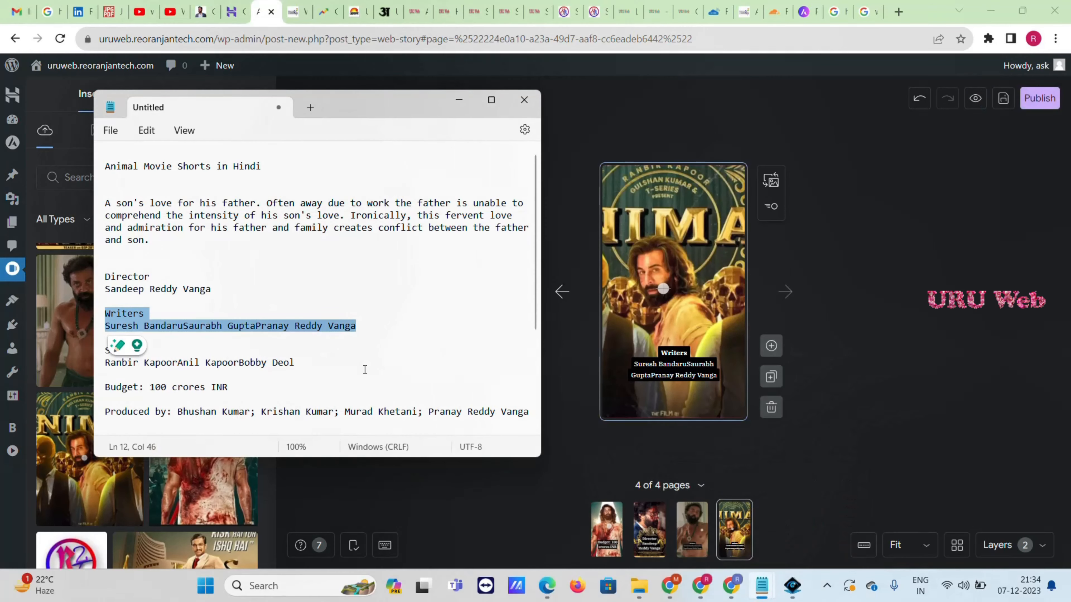
scroll(160, 359, "down", 1)
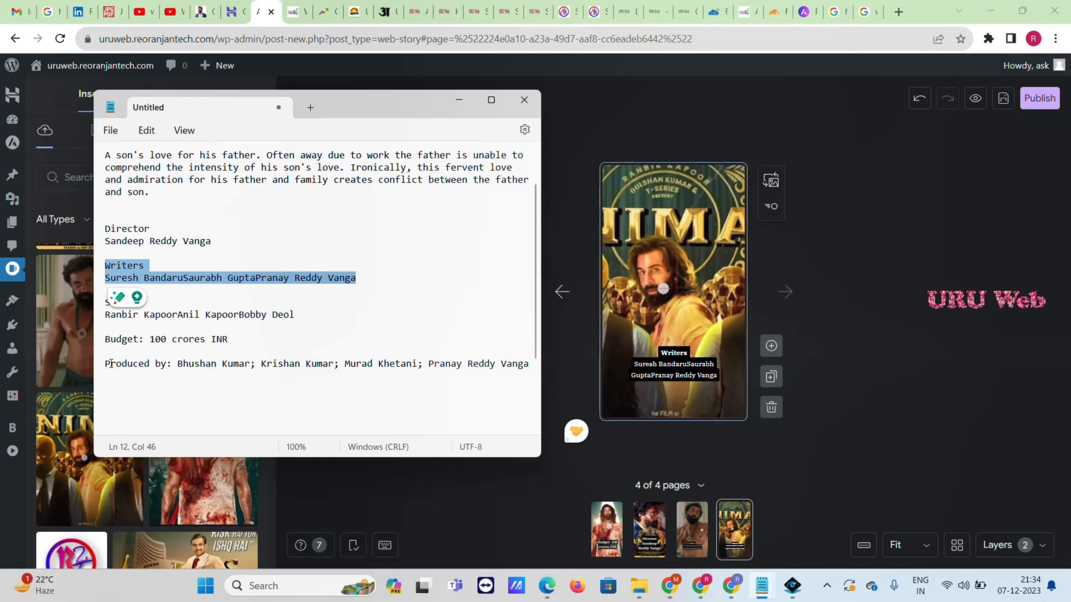
left_click_drag(106, 364, 530, 364)
key("ctrl+c")
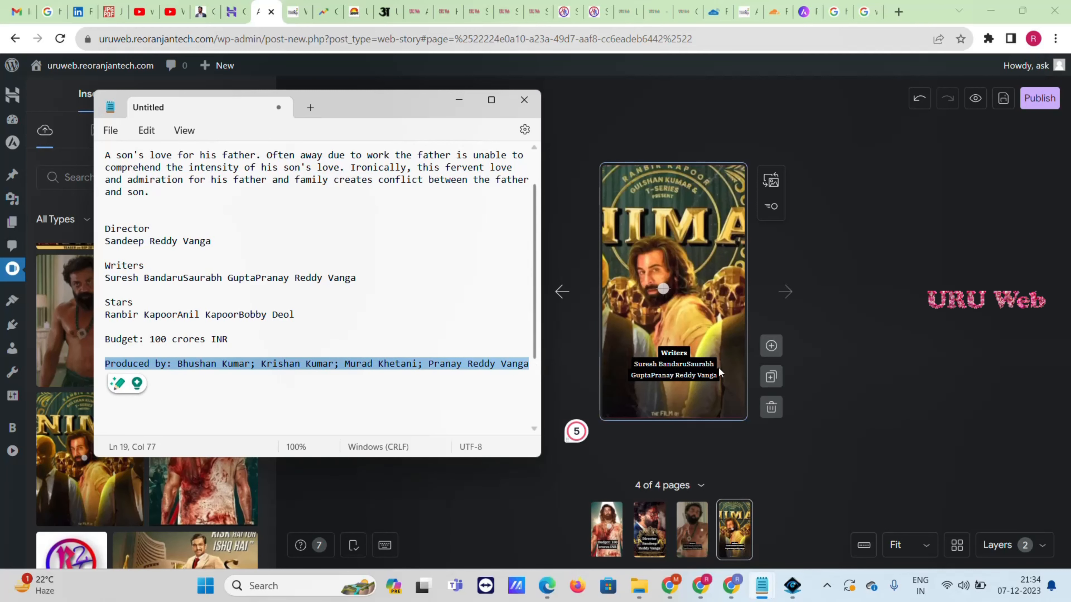
left_click(719, 372)
left_click(717, 374)
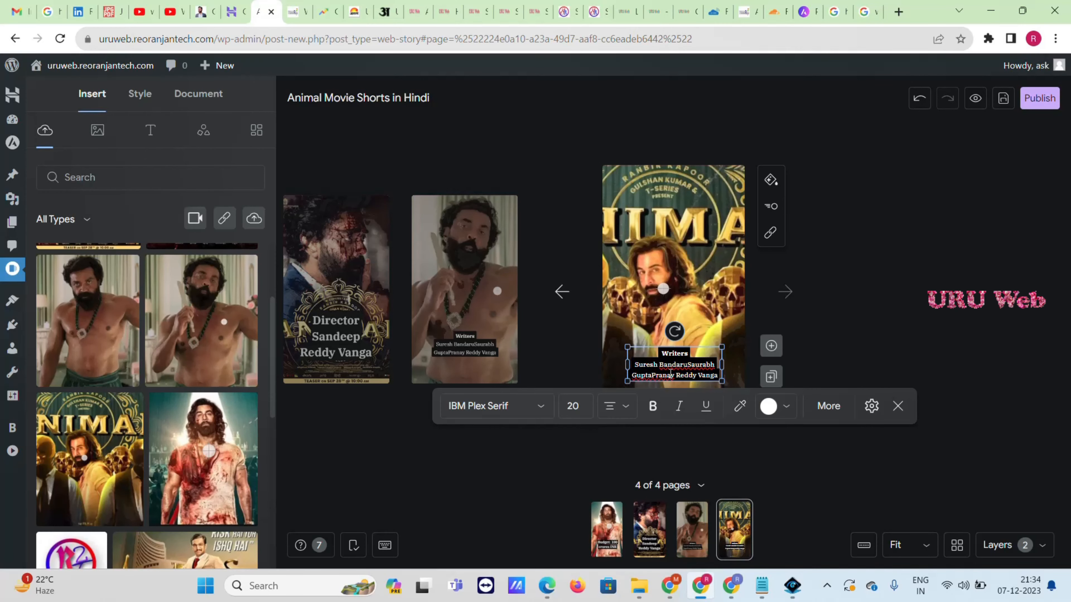
key("ctrl+a")
key("ctrl+v")
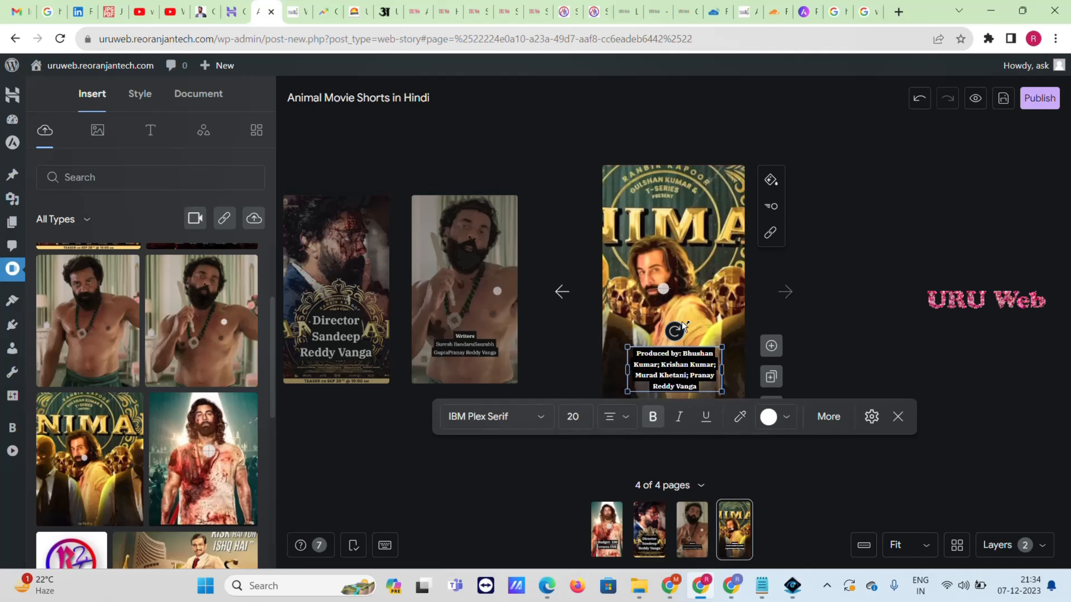
left_click_drag(708, 371, 701, 352)
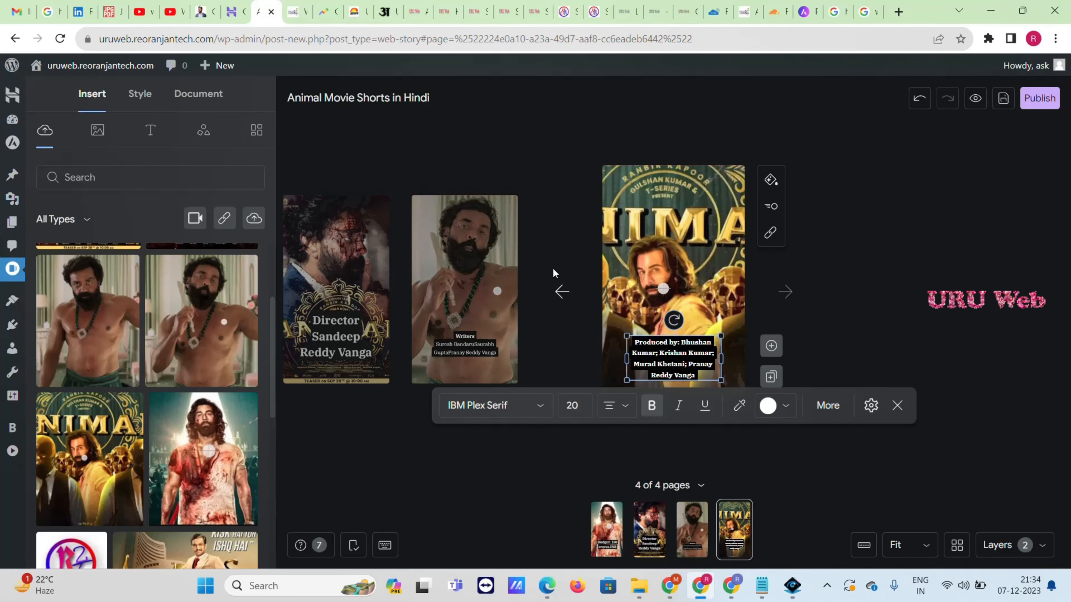
Check and deselect the Stars text on the fifth page, and go back through the story to the writers page
left_click(562, 296)
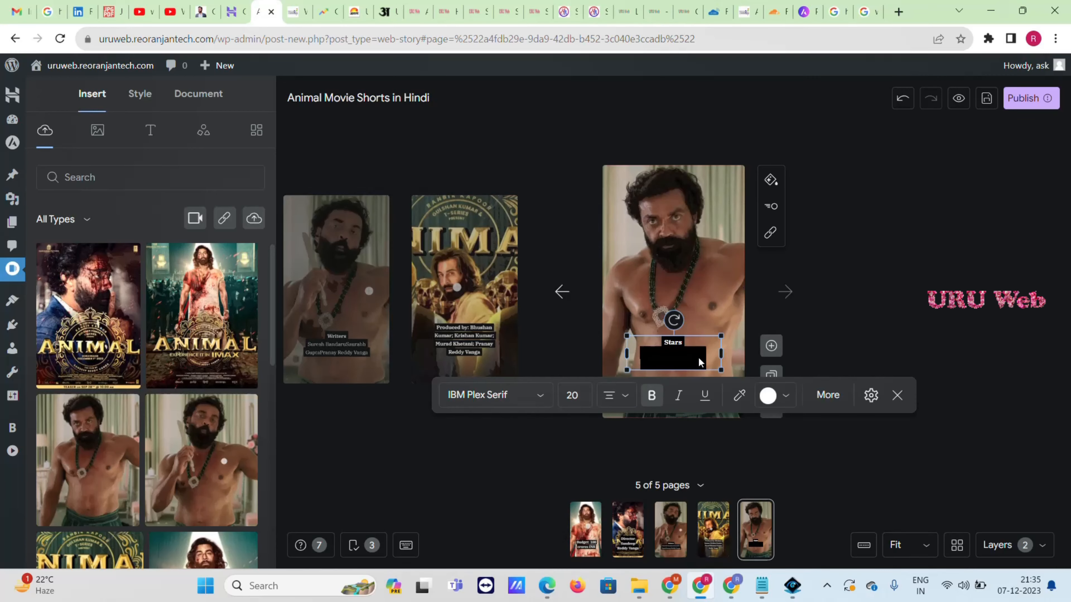
key("shift+Home")
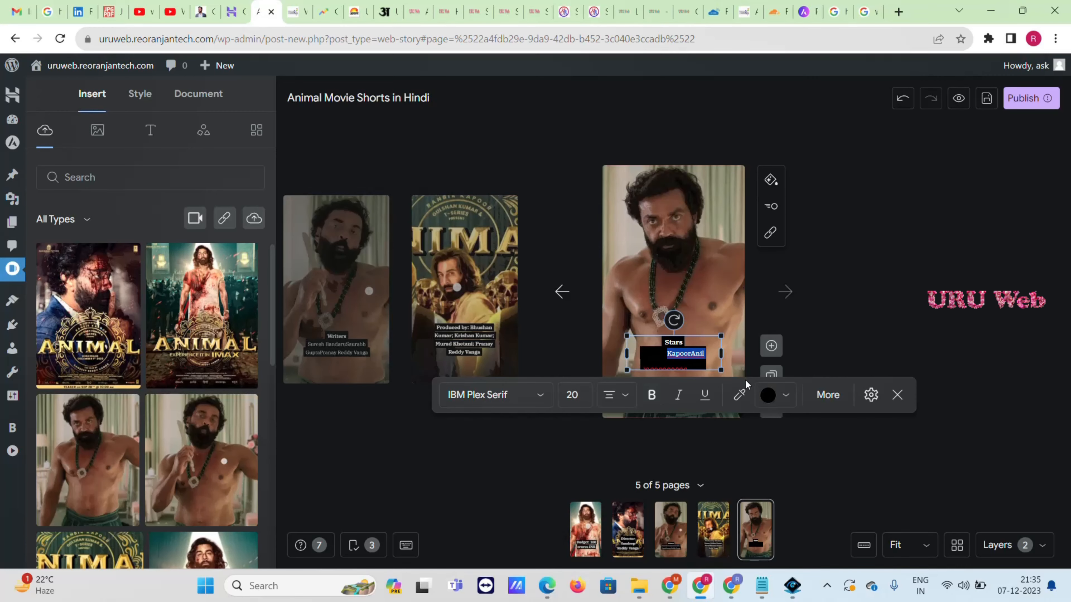
left_click(688, 348)
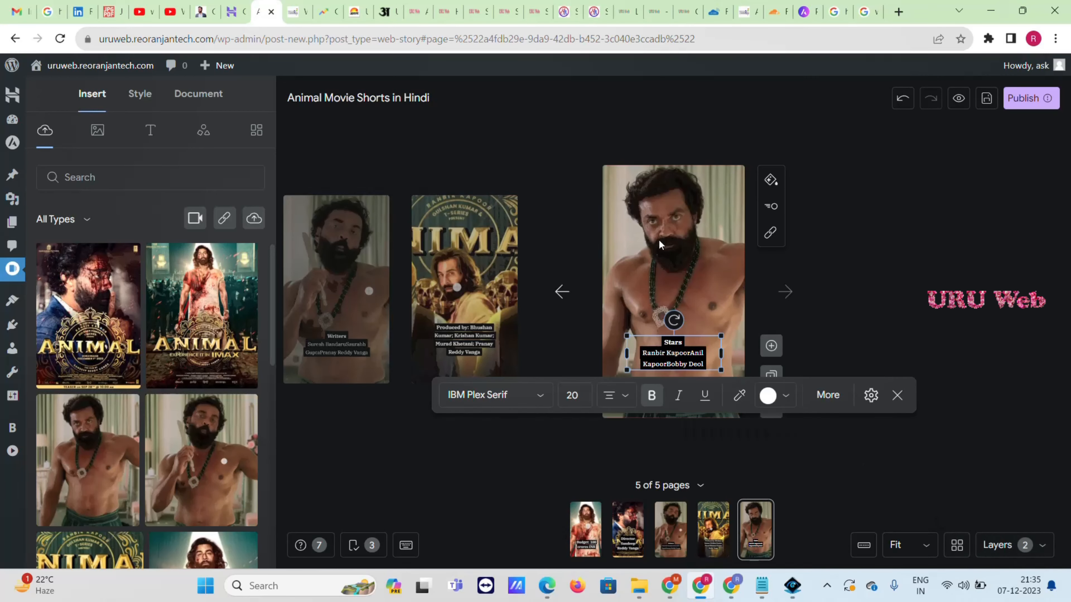
left_click(892, 278)
left_click(570, 301)
left_click(571, 300)
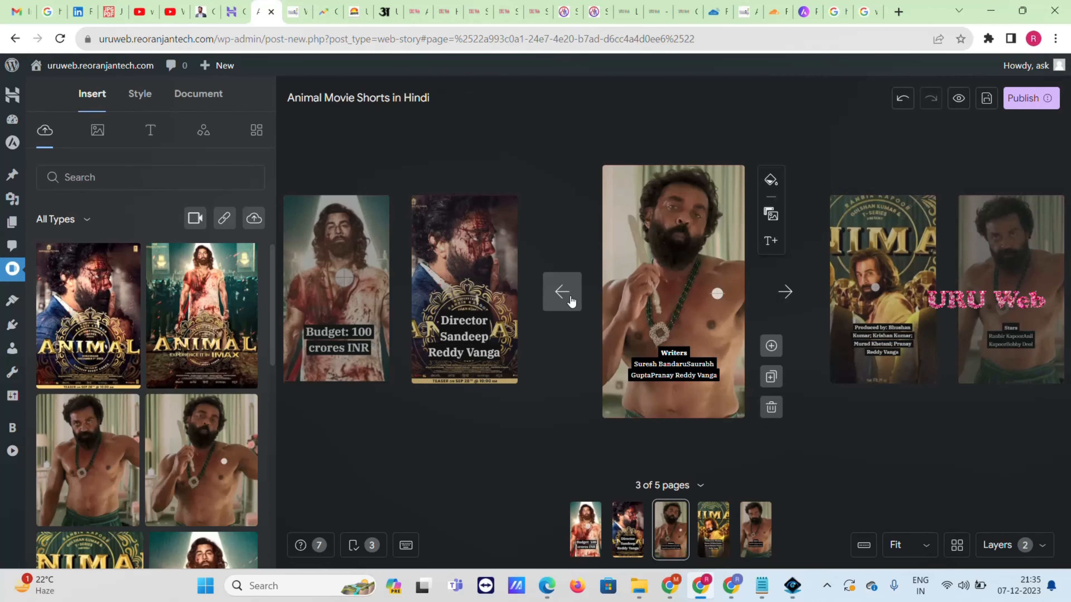
Examine the writers page's background style and call-to-action options, and review the story from its first page through to the fifth
left_click(141, 94)
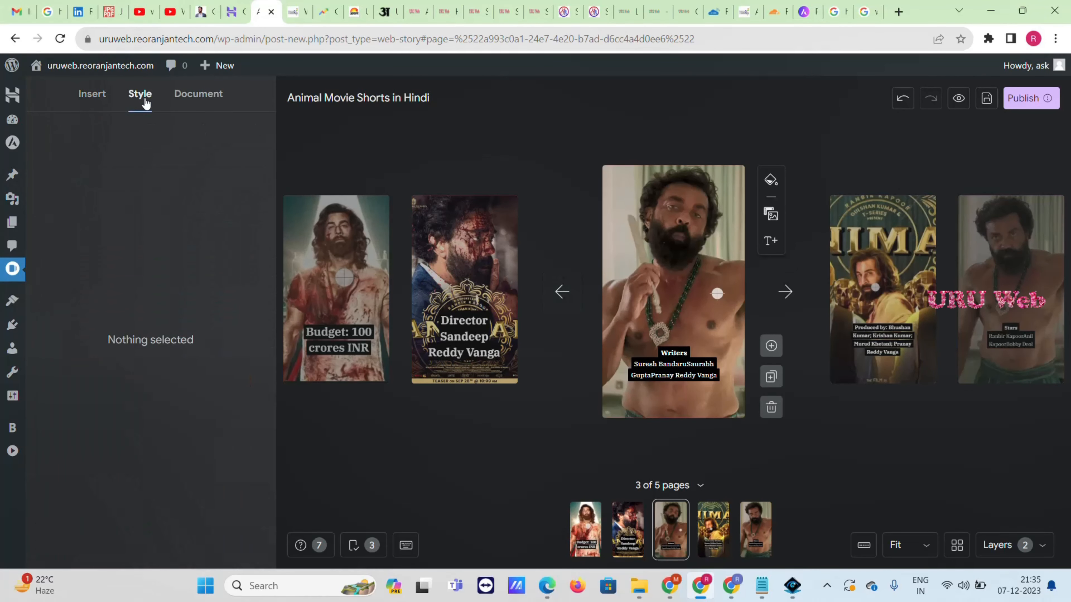
left_click(645, 256)
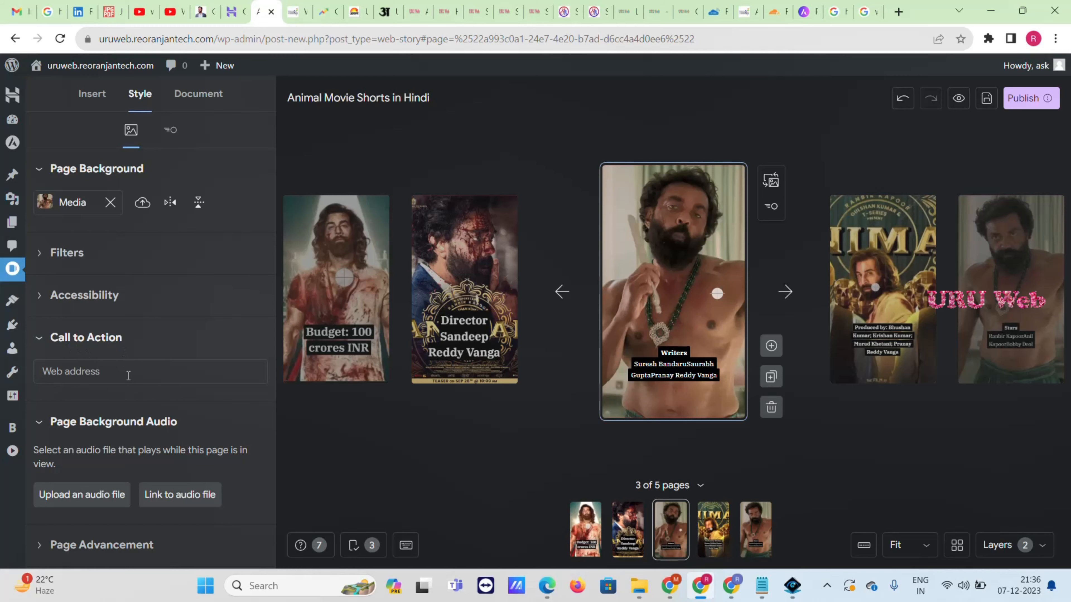
left_click(552, 293)
left_click(552, 293)
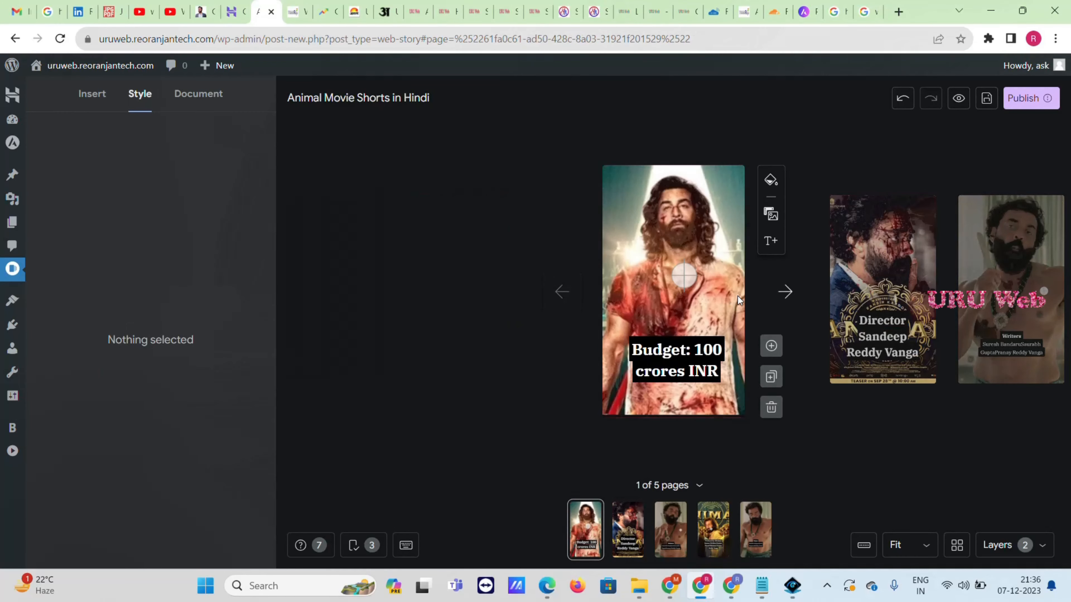
left_click(782, 292)
left_click(782, 292)
left_click(783, 291)
left_click(783, 291)
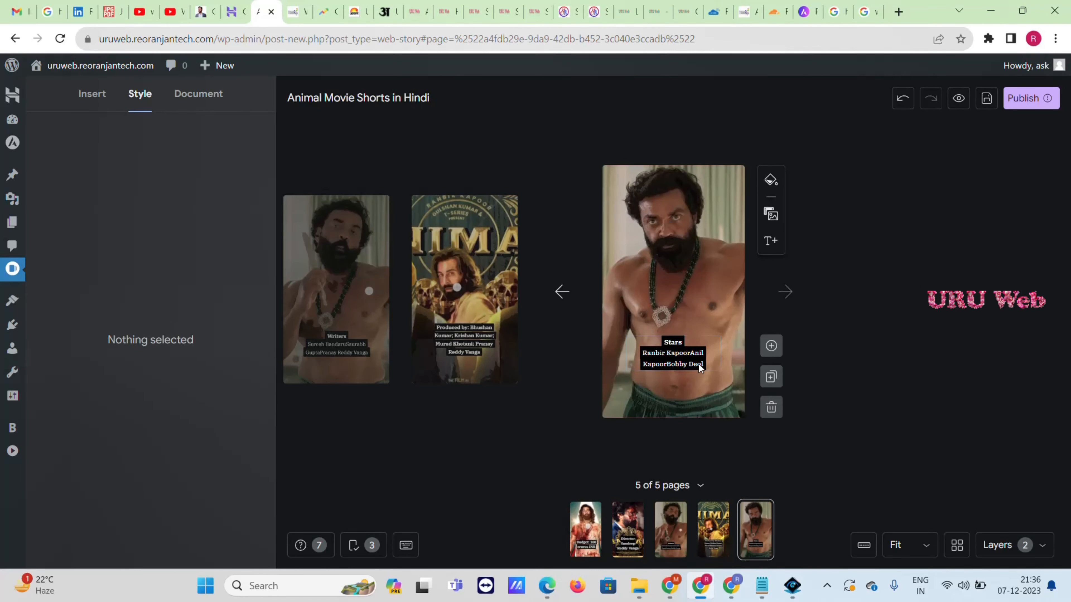
Move the Stars text on the fifth page up to about Y 350 and keep it horizontally centred
left_click(683, 341)
left_click_drag(683, 339, 683, 321)
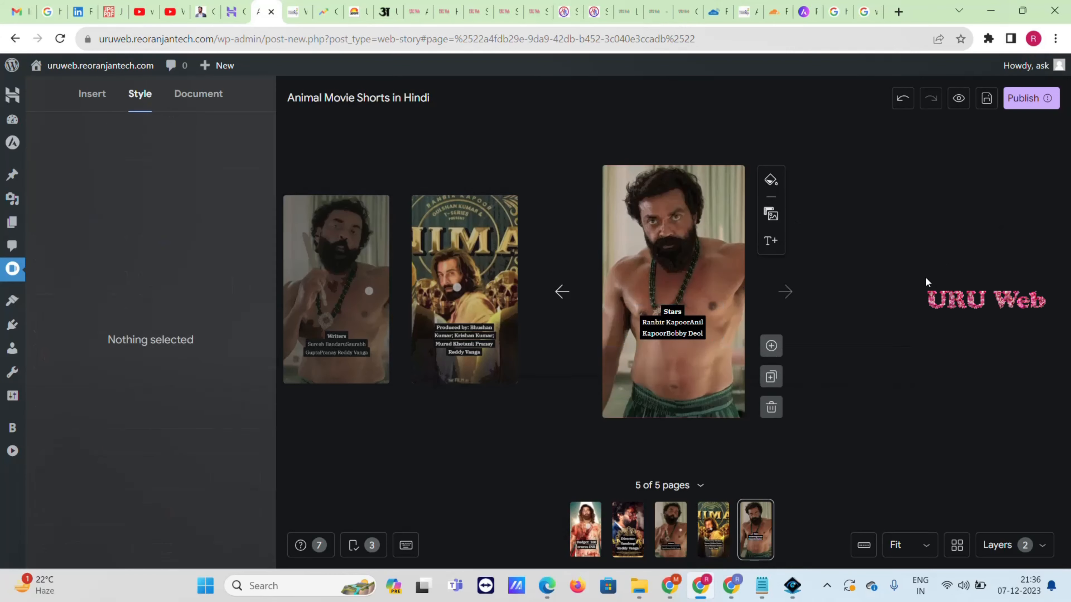
left_click(679, 329)
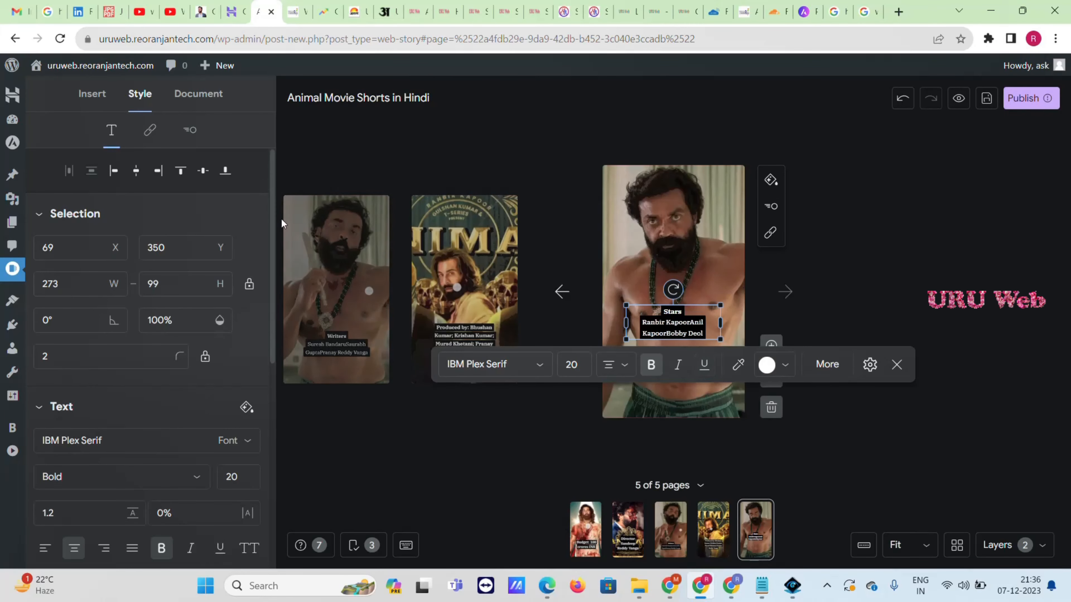
Add a Title 3 text below the Stars text on the fifth page, reading "Read More", and remove its bold formatting
left_click(91, 97)
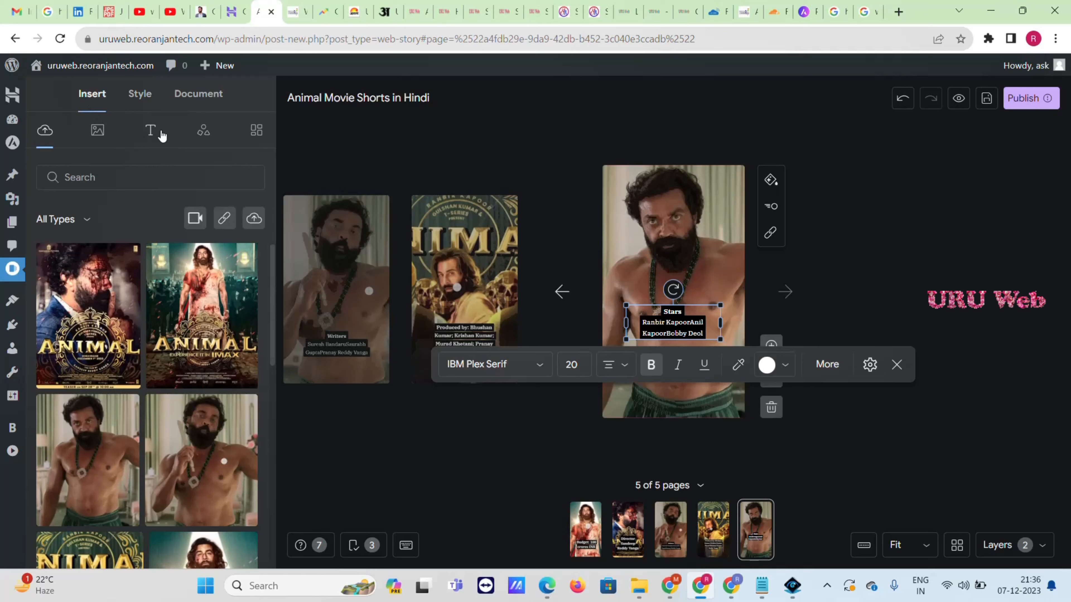
left_click(160, 135)
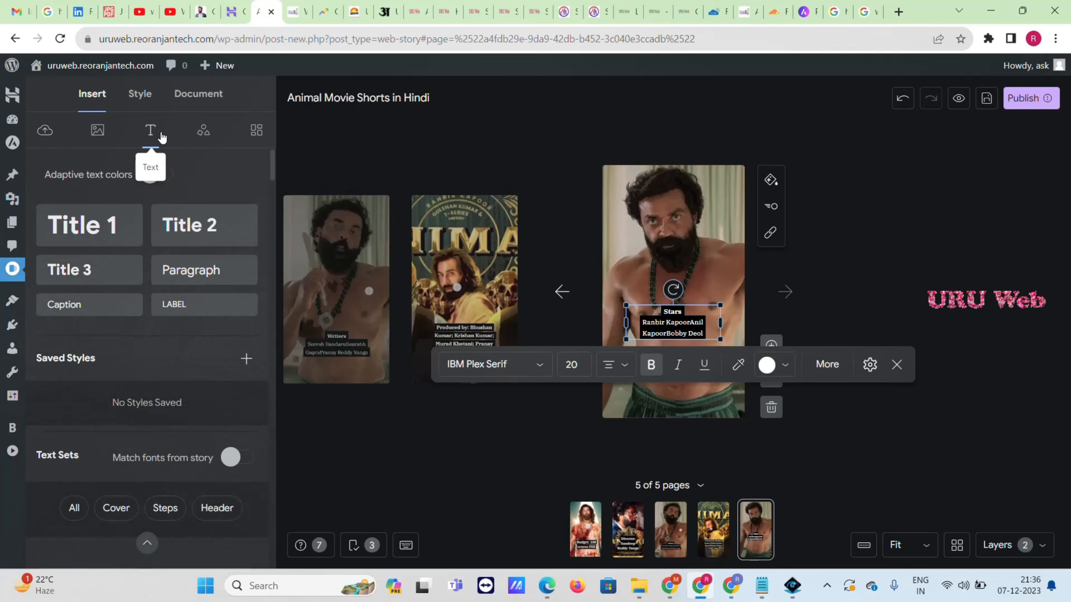
left_click(92, 275)
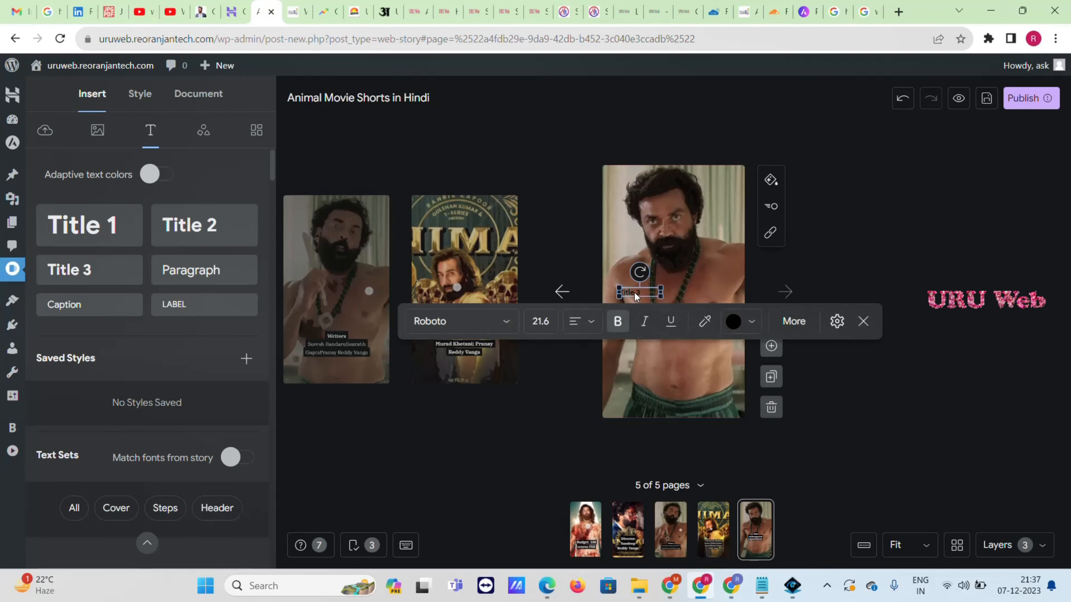
left_click_drag(638, 297, 671, 369)
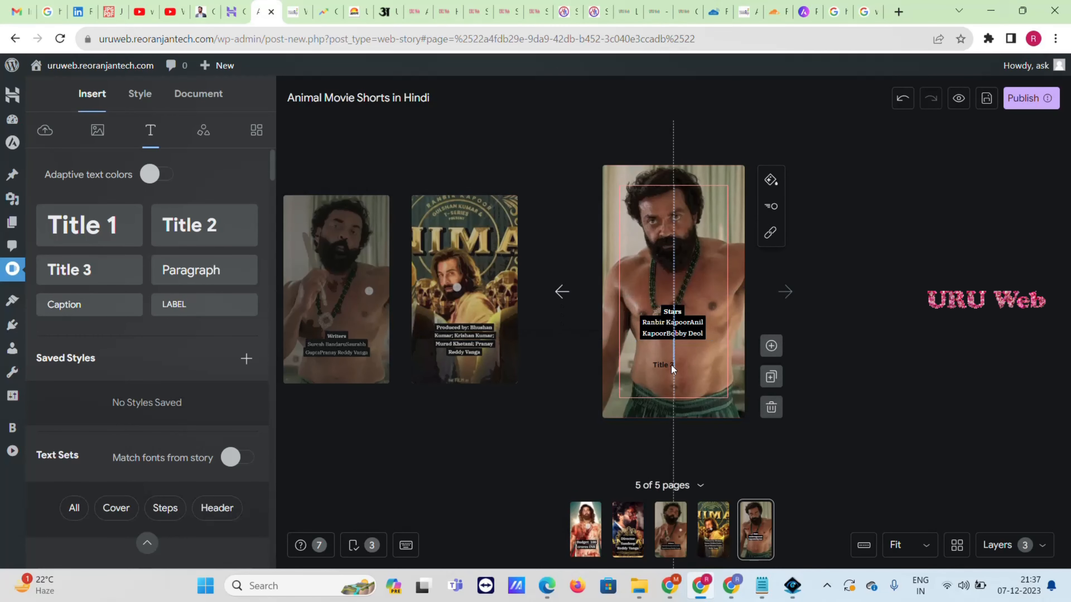
double_click(674, 370)
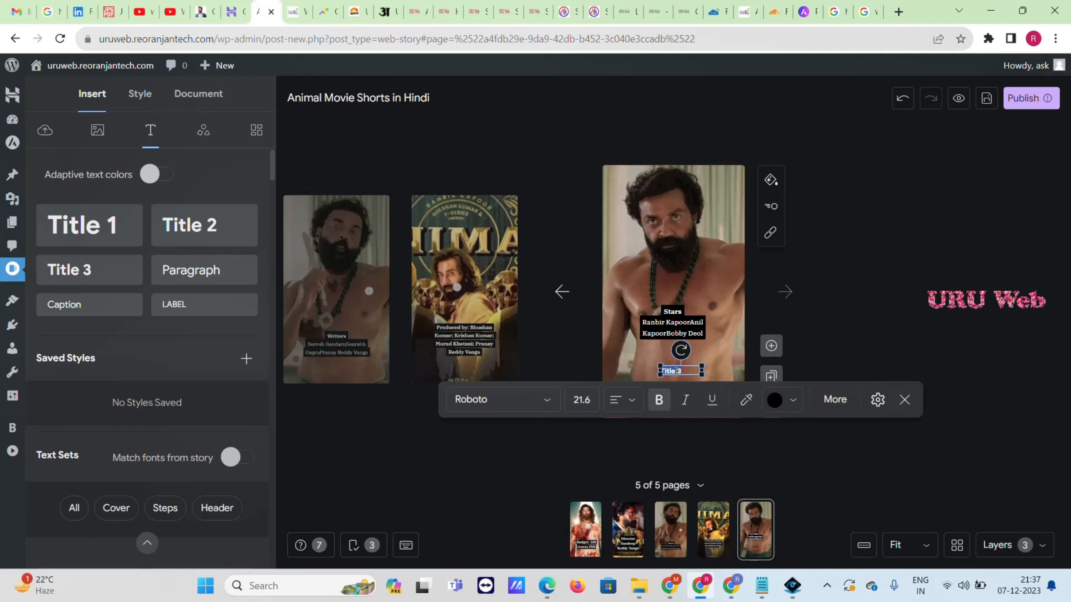
type("Read More")
triple_click(669, 369)
key("ctrl+b")
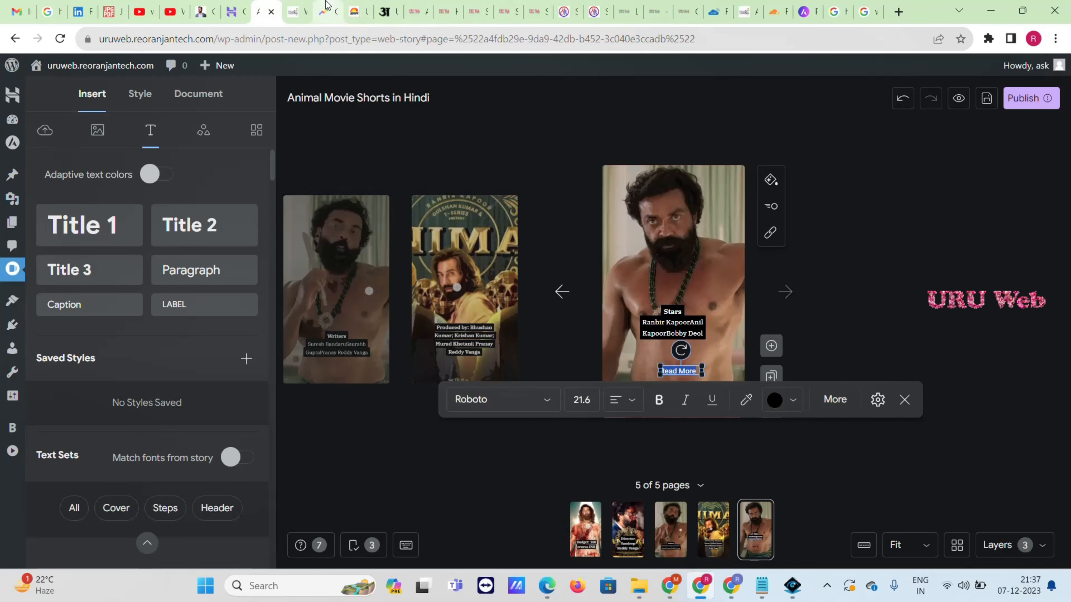
left_click(298, 6)
left_click(314, 34)
key("ctrl+c")
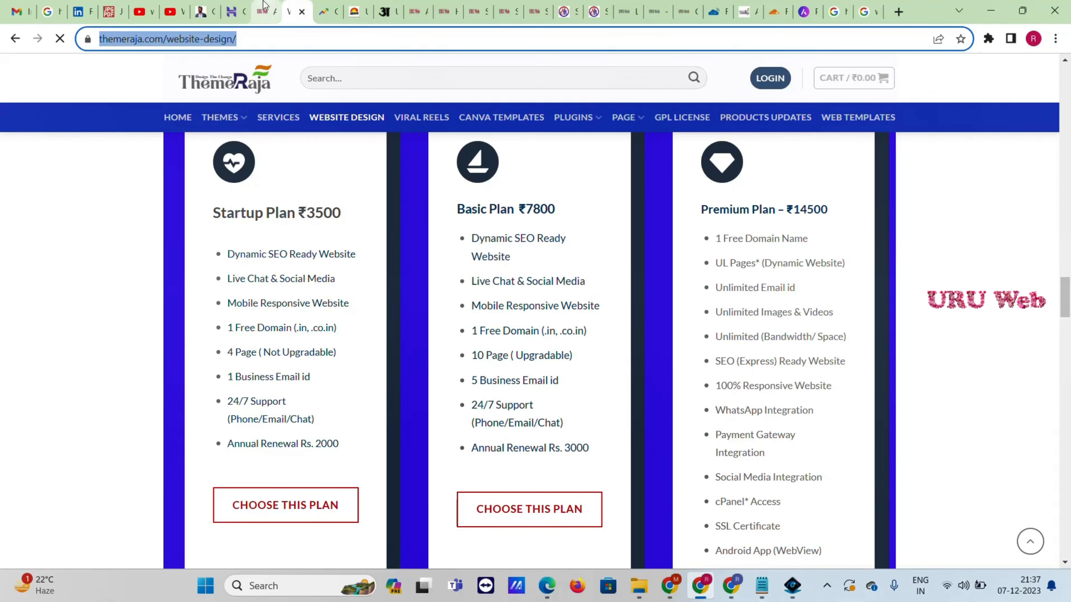
left_click(263, 11)
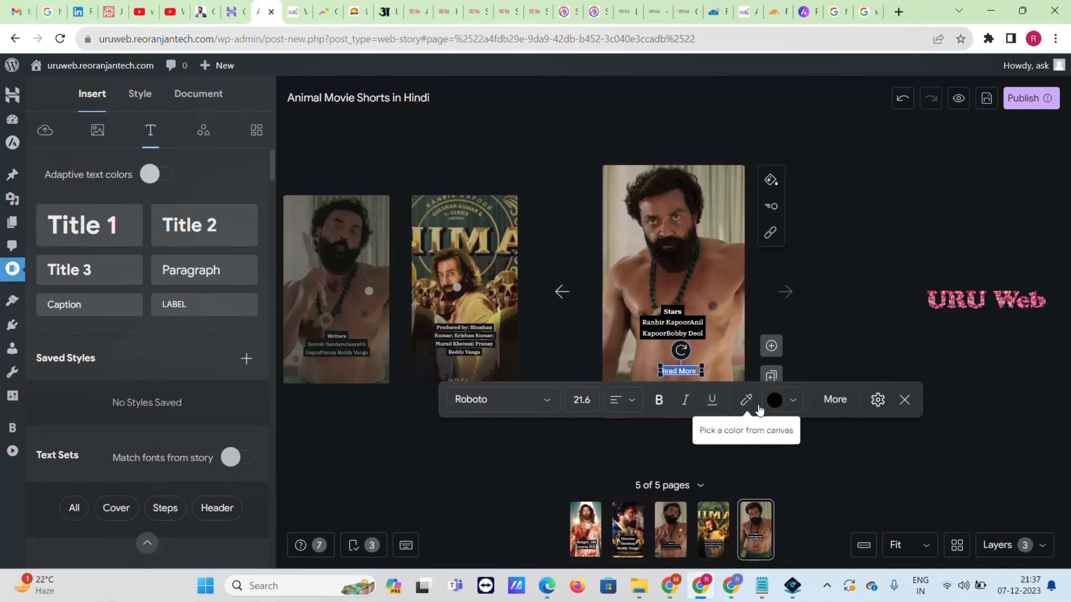
left_click(769, 233)
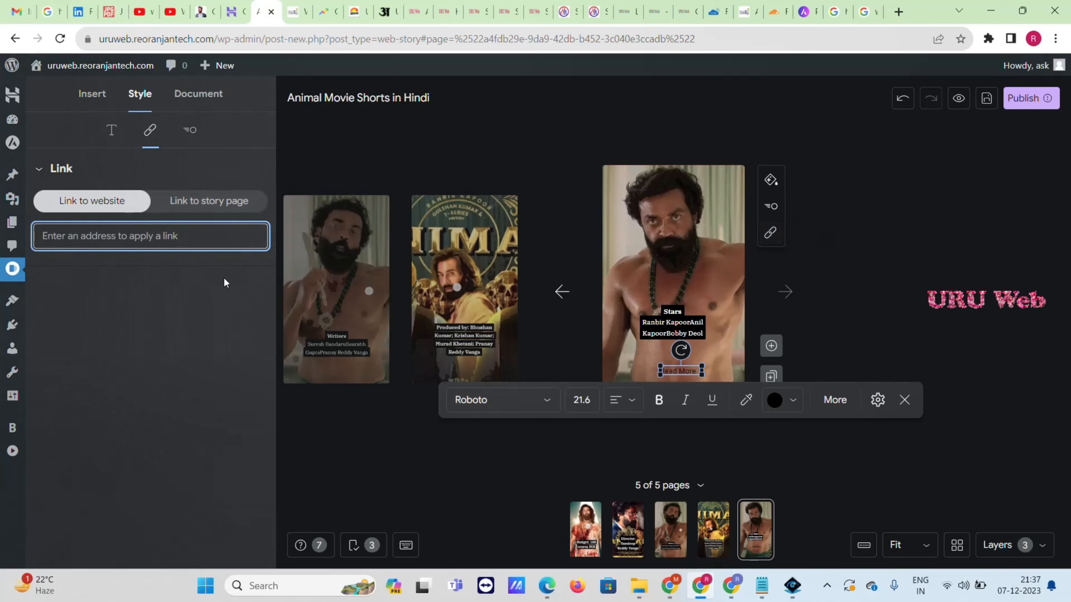
key("ctrl+v")
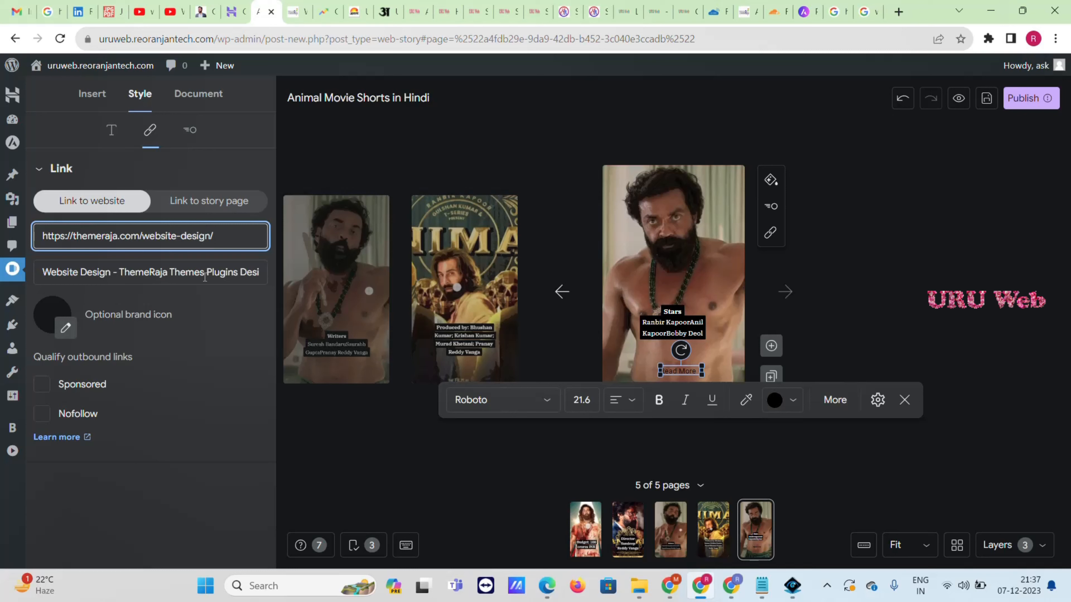
left_click(236, 274)
left_click_drag(237, 274, 255, 278)
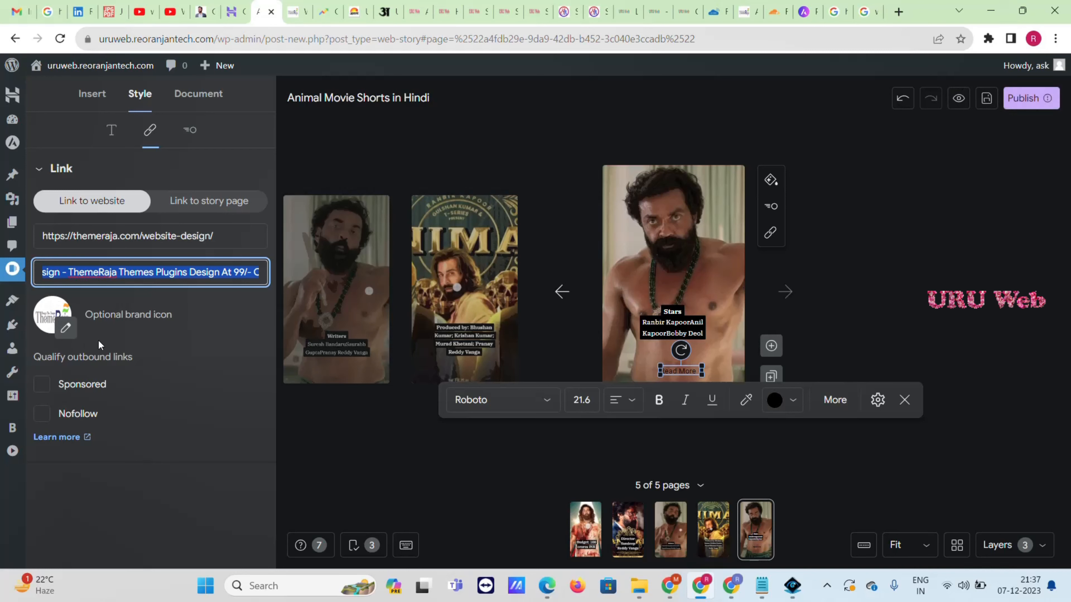
left_click(834, 282)
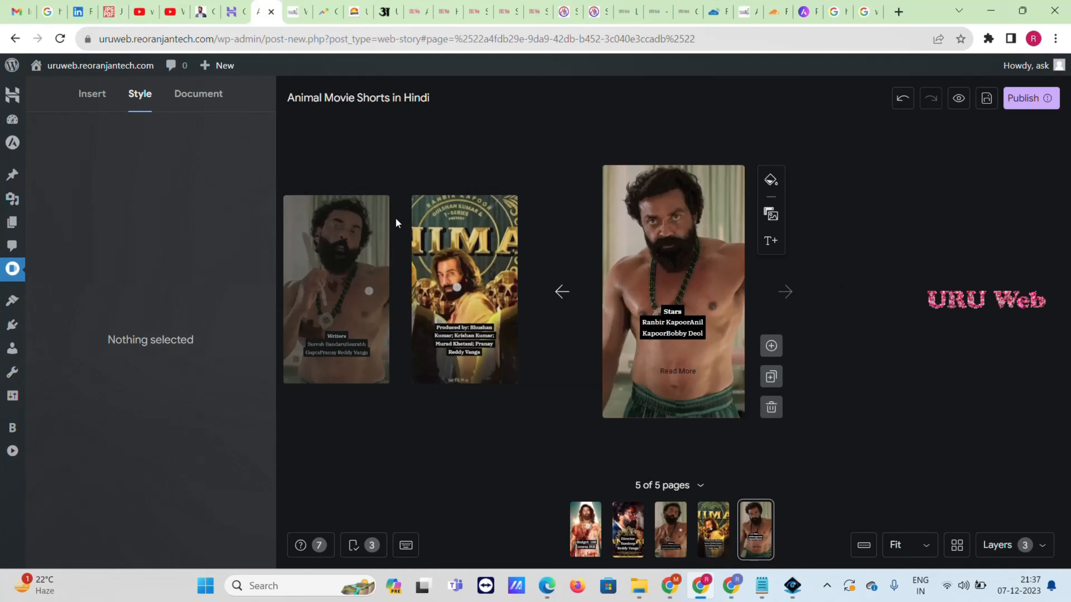
Set the story's poster image to the cropped Animal IMAX poster from the media library
left_click(208, 98)
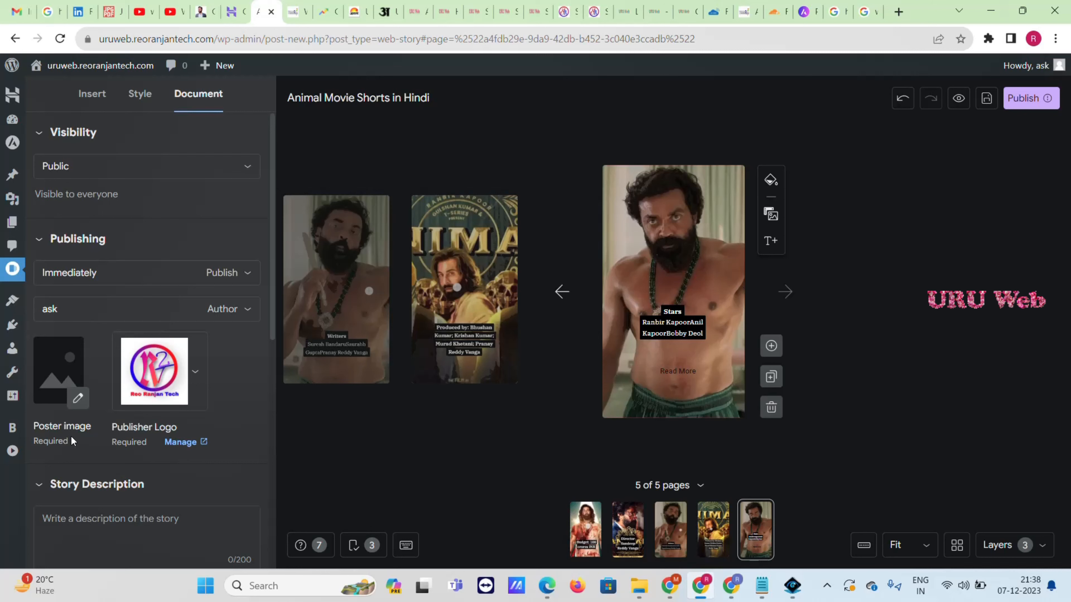
left_click(76, 406)
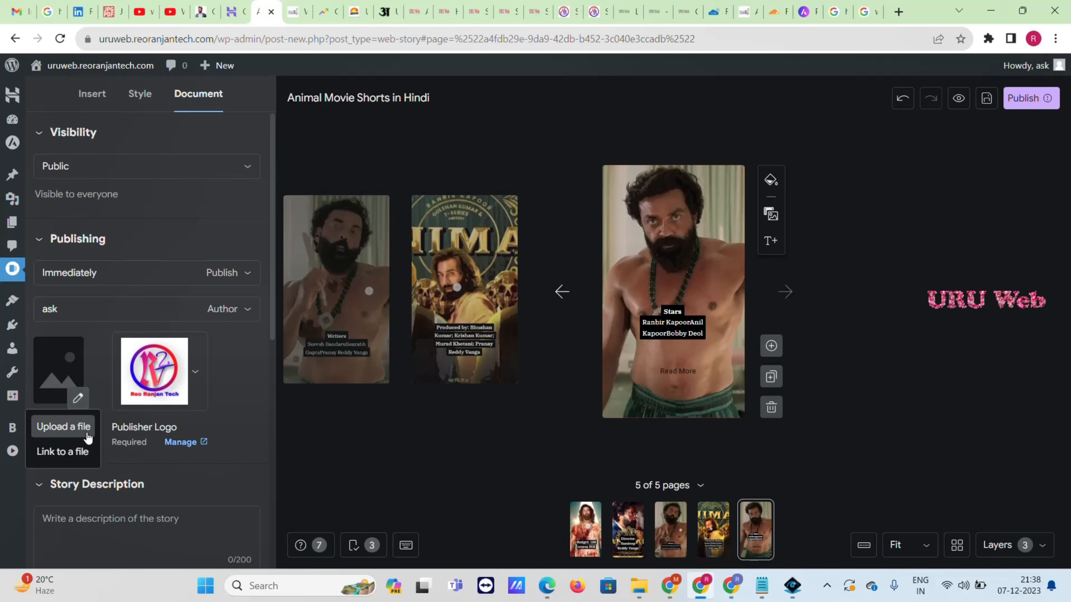
left_click(80, 427)
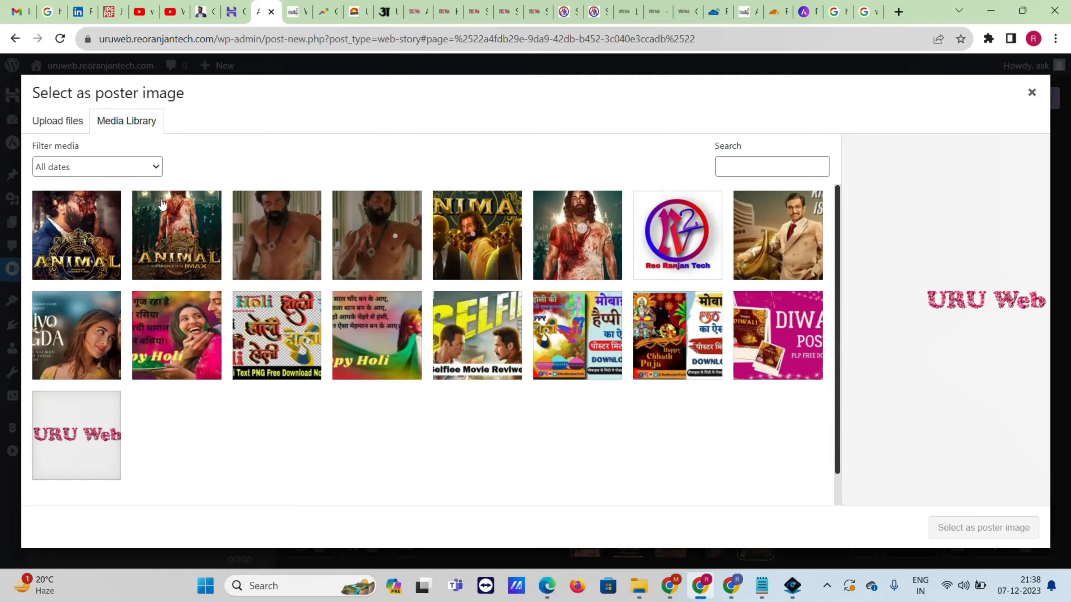
left_click(182, 224)
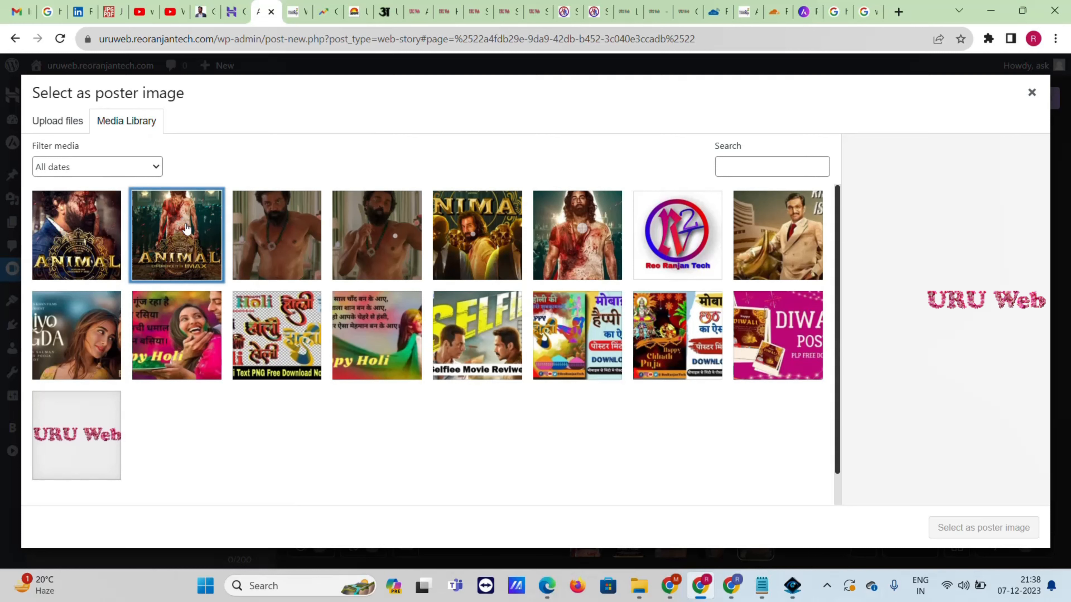
left_click(1015, 533)
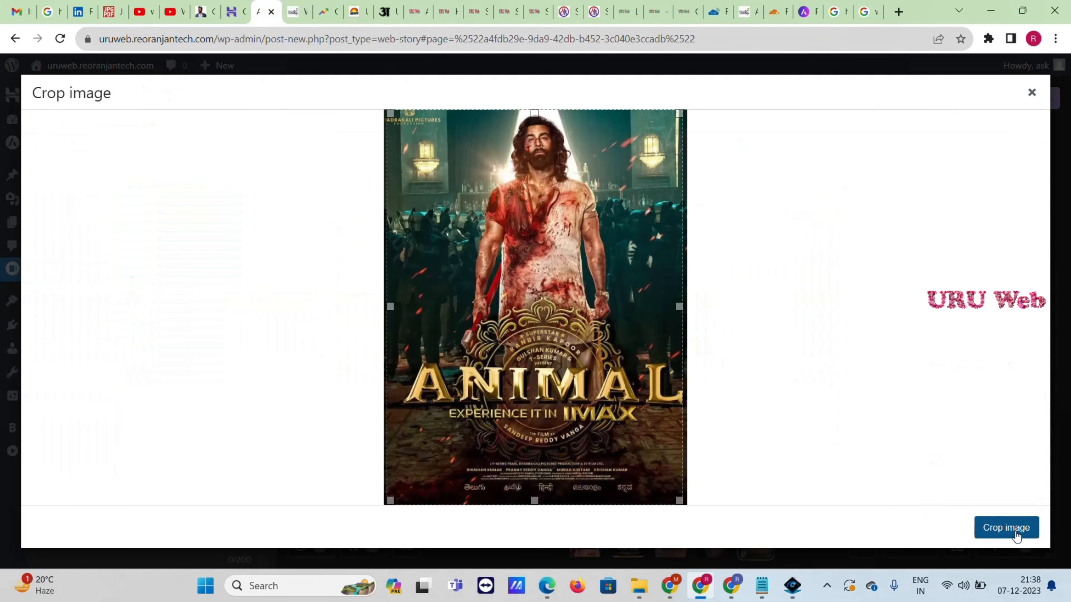
left_click(986, 528)
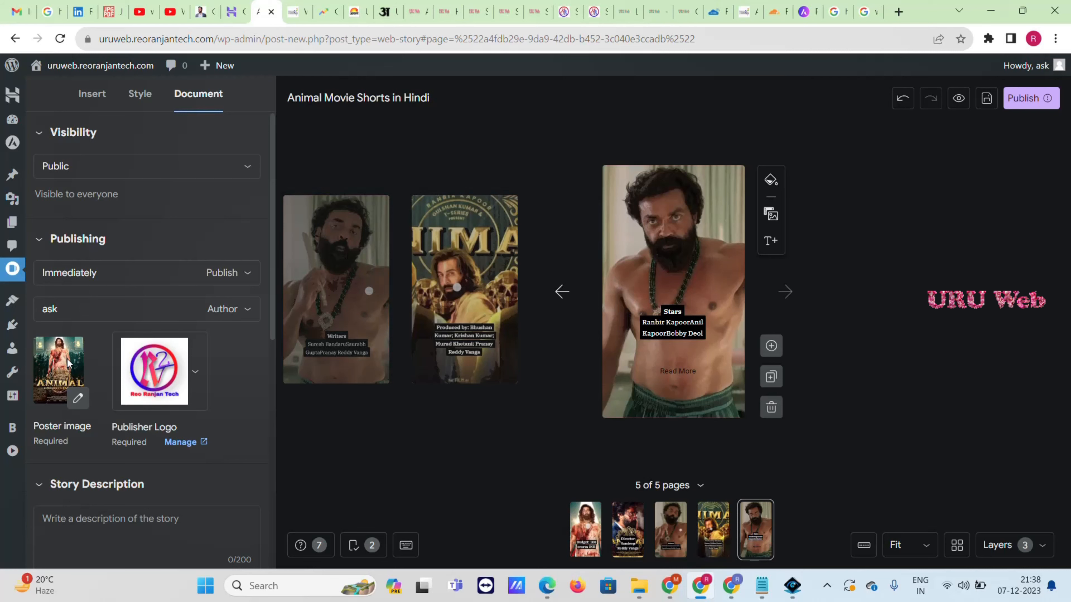
Review the story's author, publish date and visibility options without changing them
scroll(126, 303, "down", 2)
left_click(247, 239)
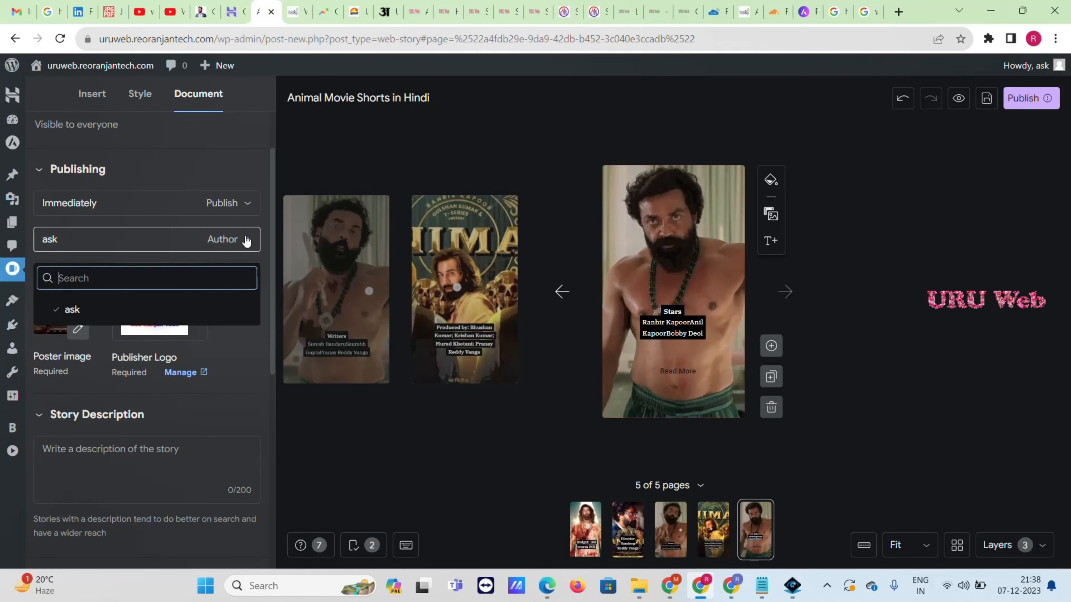
left_click(247, 241)
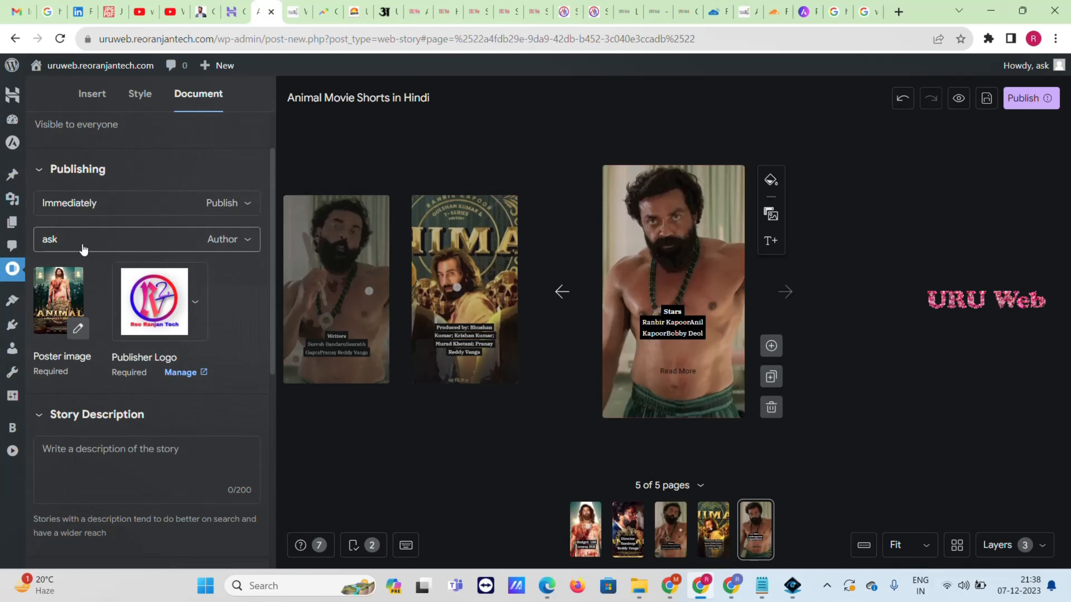
left_click(244, 206)
left_click(247, 203)
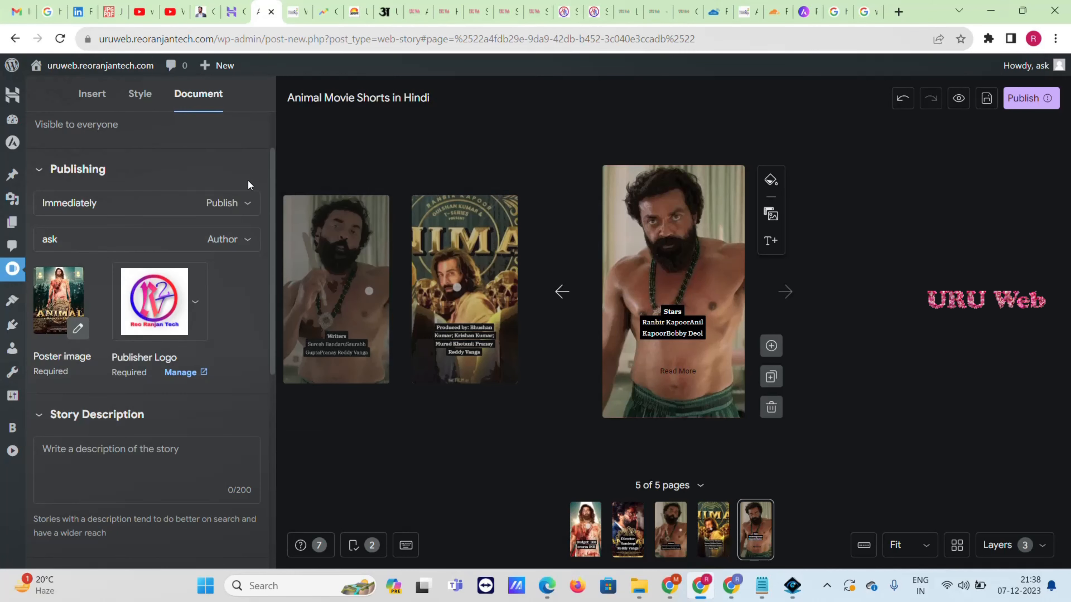
scroll(246, 183, "up", 2)
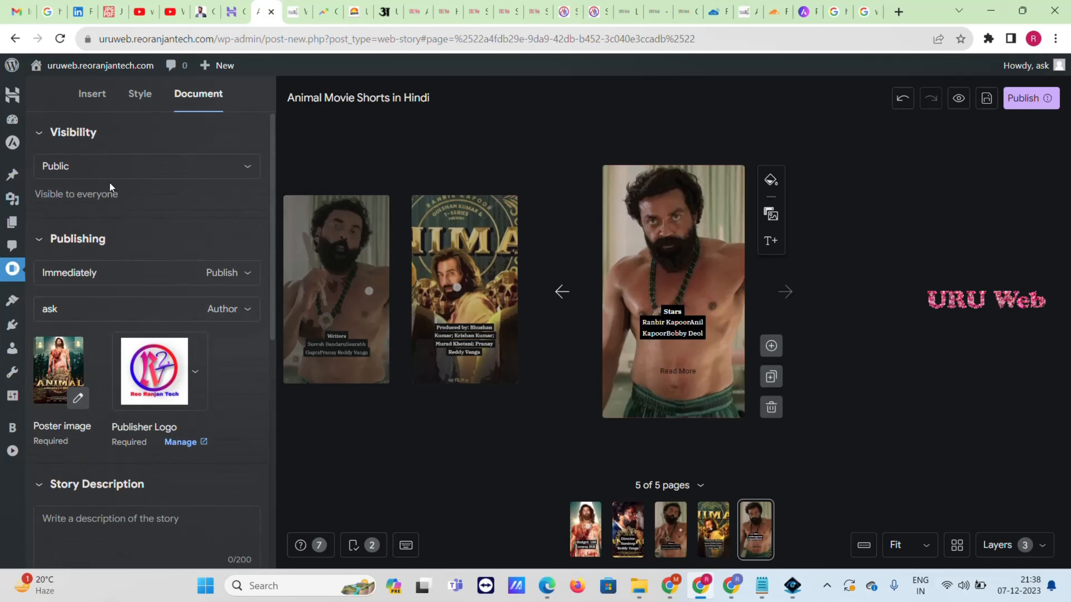
left_click(157, 171)
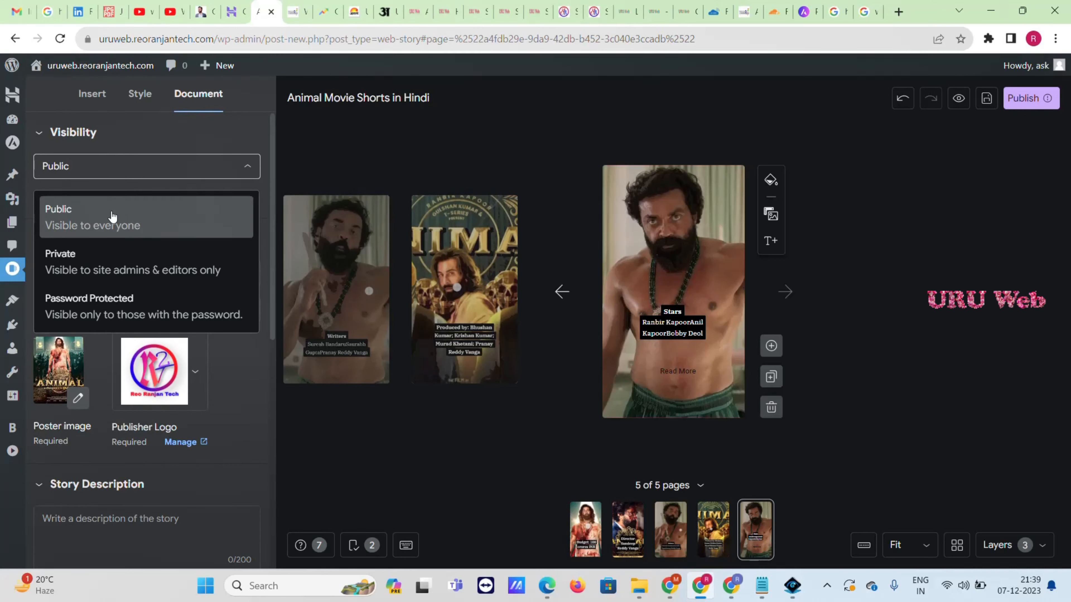
left_click(187, 144)
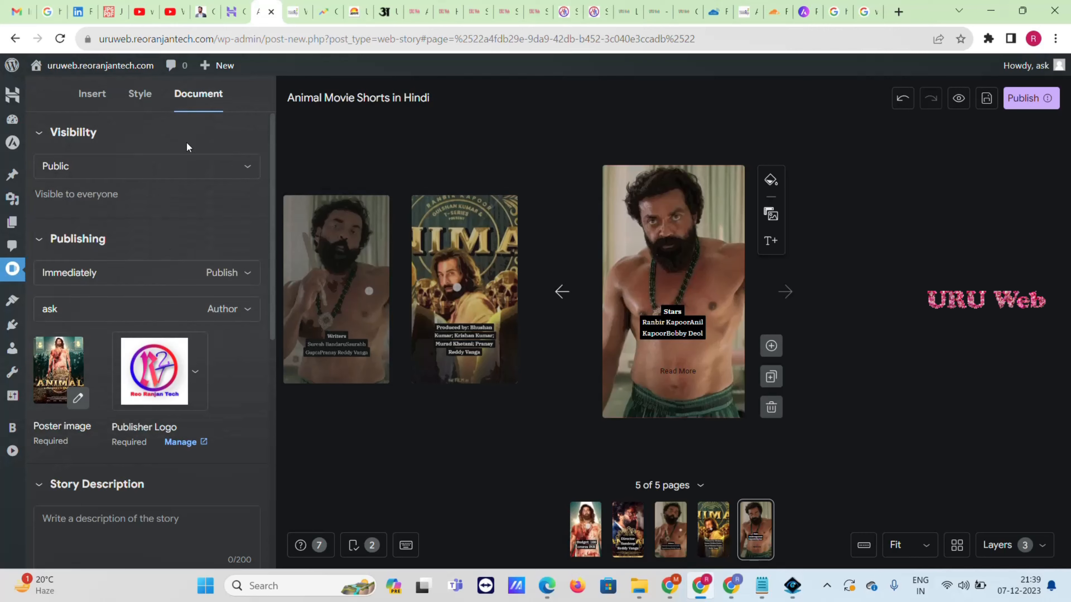
Fill in the story description with the plot summary paragraph copied from the Notepad notes
scroll(95, 409, "down", 3)
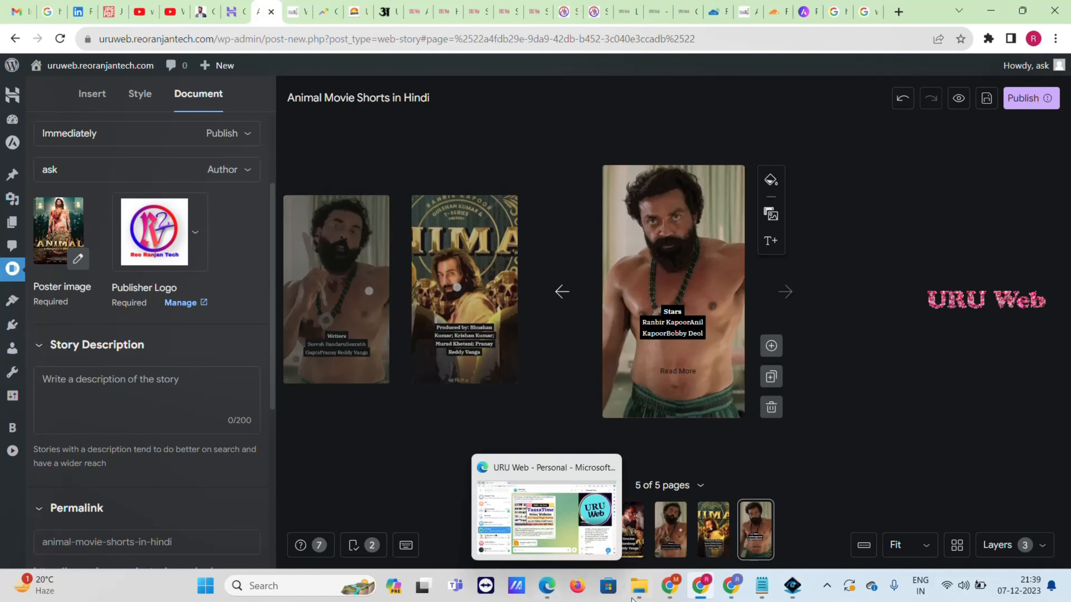
mouse_move(761, 586)
left_click(792, 522)
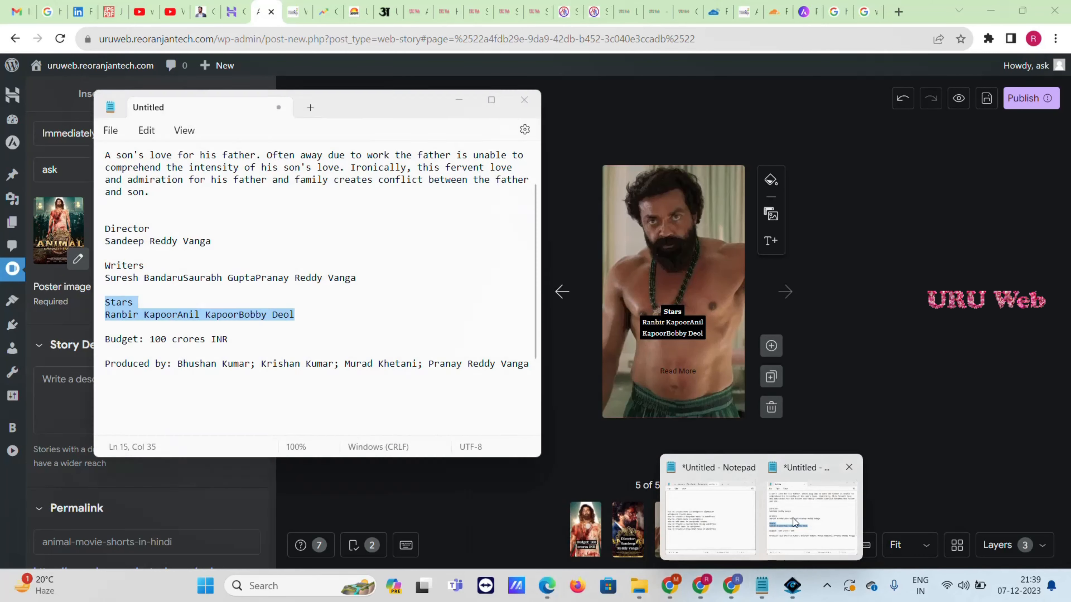
left_click_drag(150, 191, 102, 156)
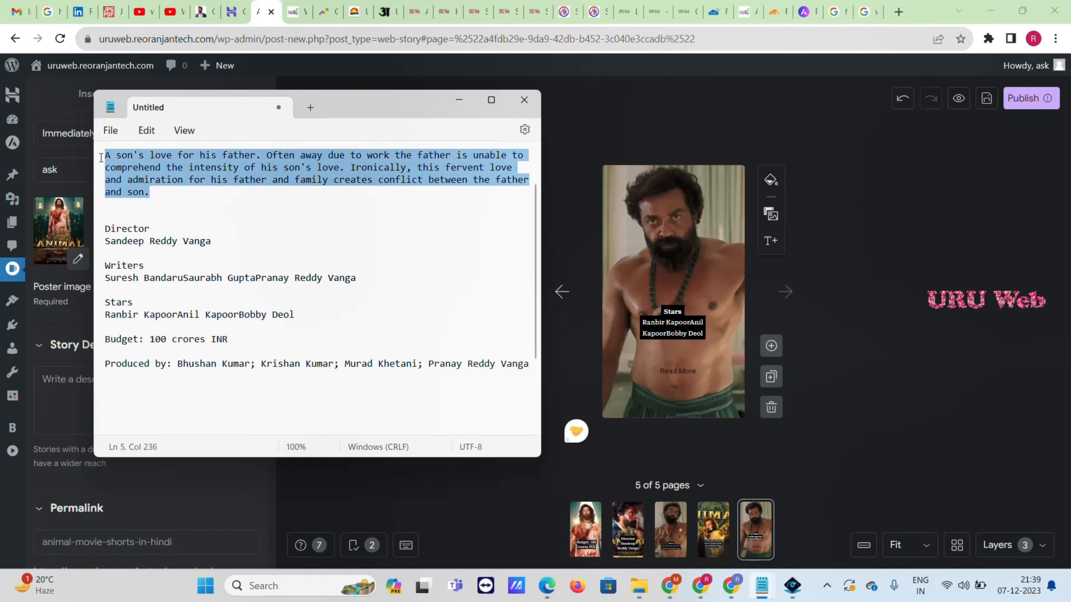
left_click(57, 393)
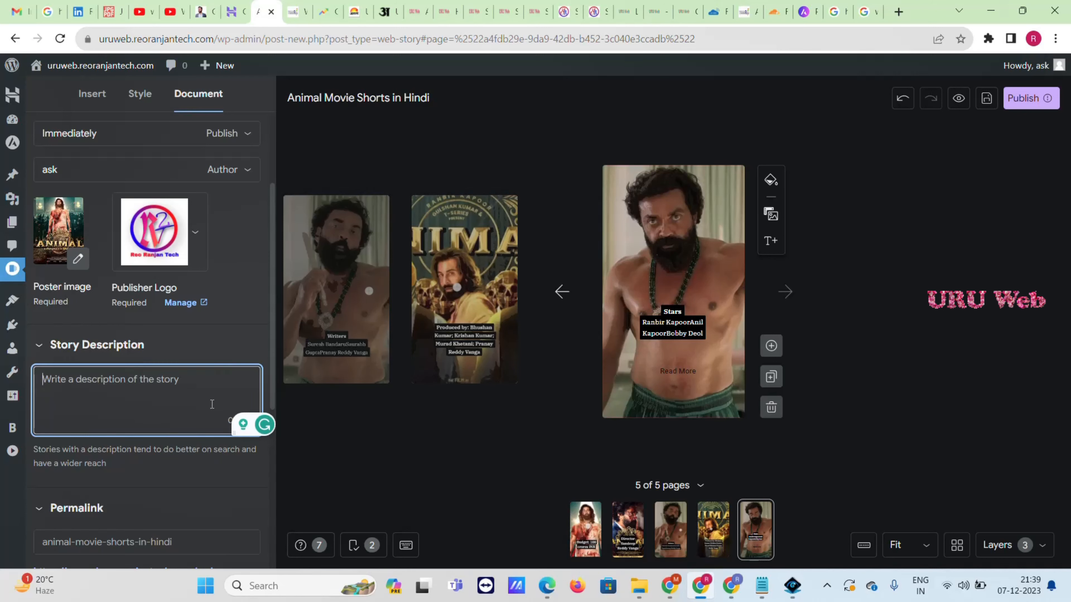
key("ctrl+v")
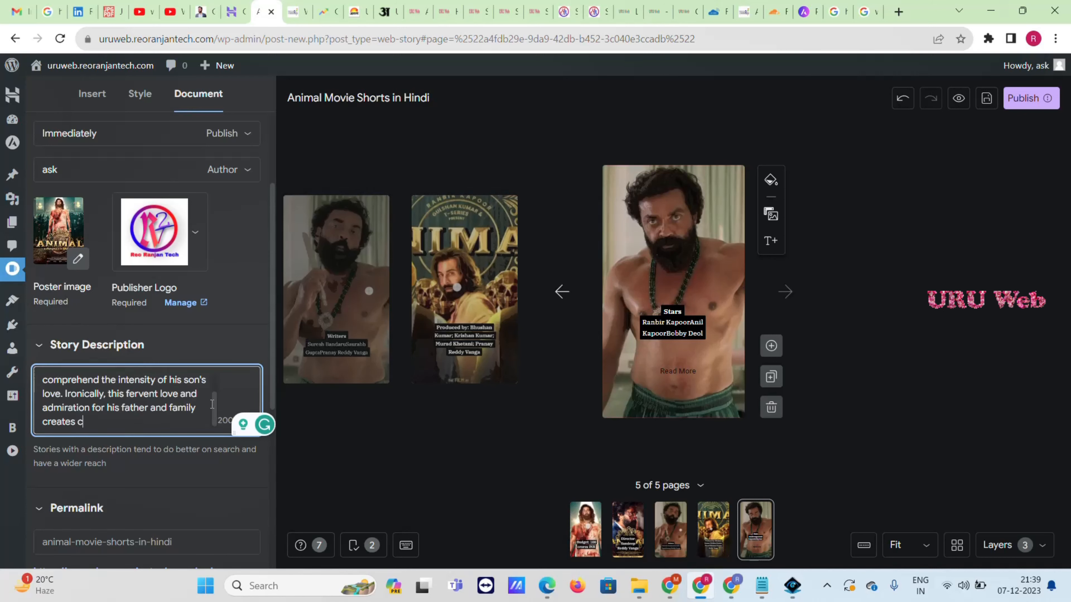
Open the story's permalink in a new browser tab to check the page, and close that tab again
left_click(218, 349)
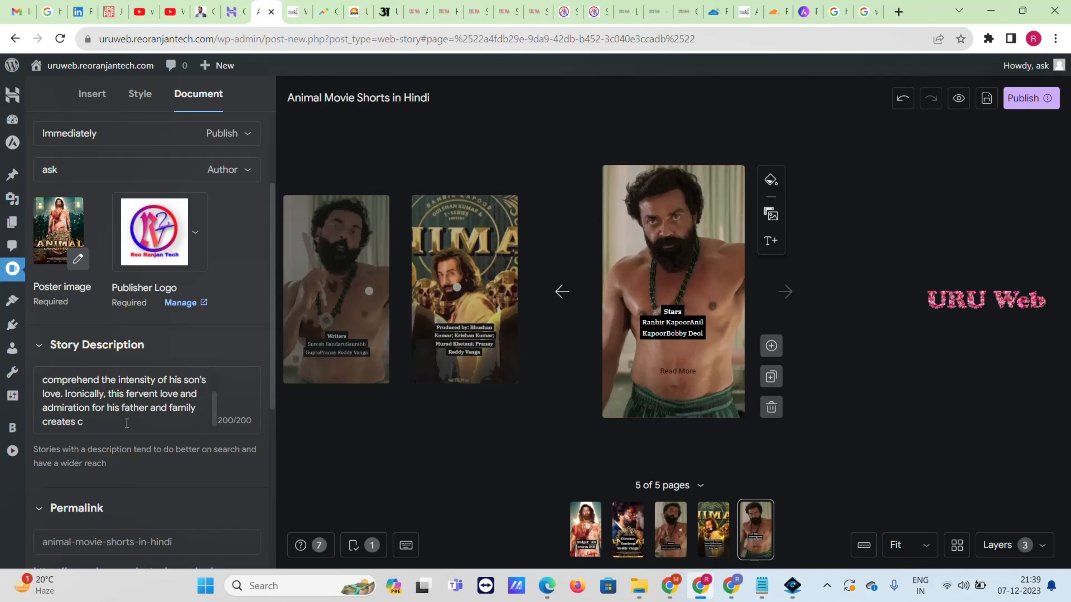
scroll(125, 458, "down", 3)
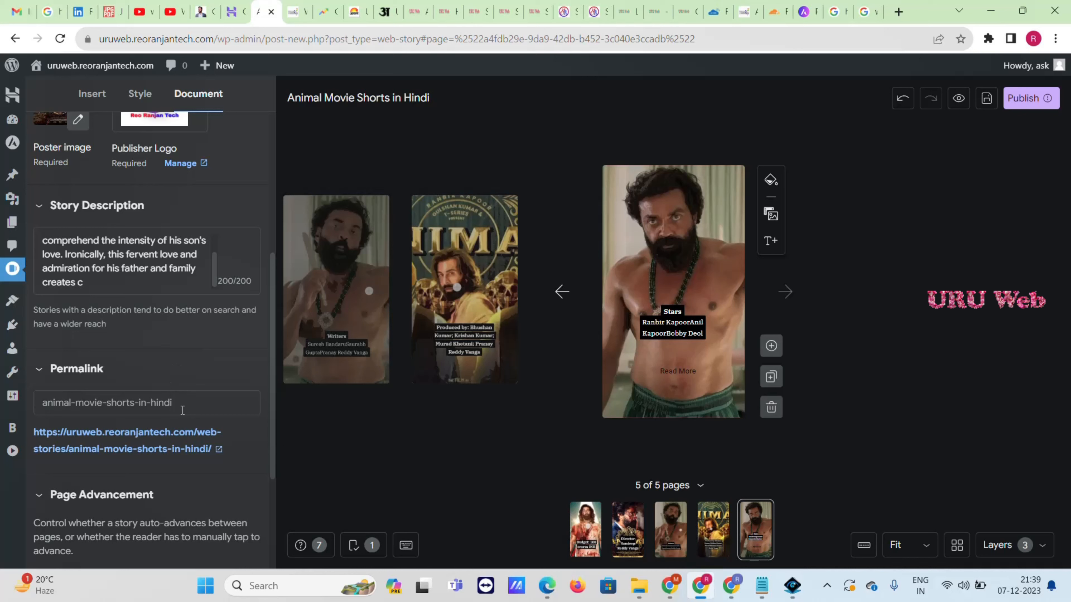
right_click(178, 448)
left_click(226, 305)
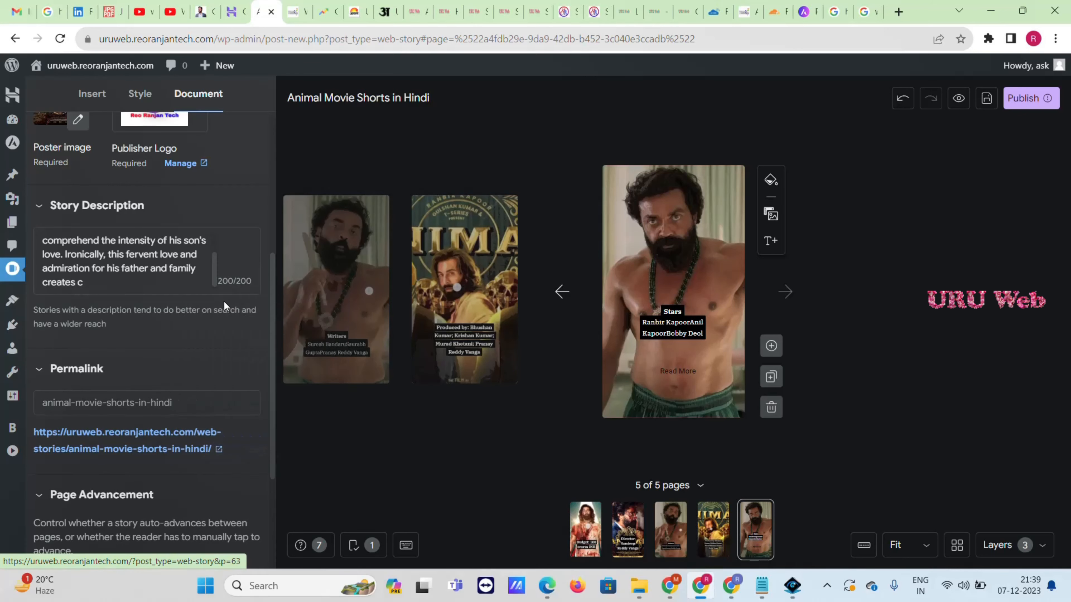
left_click(276, 8)
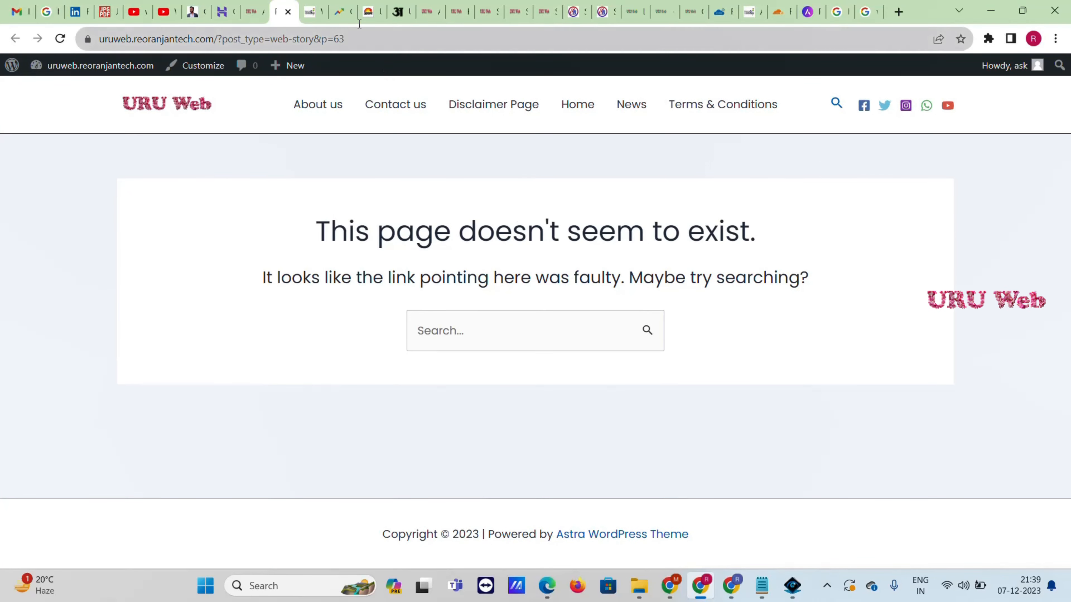
left_click(288, 12)
Review the page advancement and story details, and publish the story immediately with Public visibility
scroll(180, 417, "down", 4)
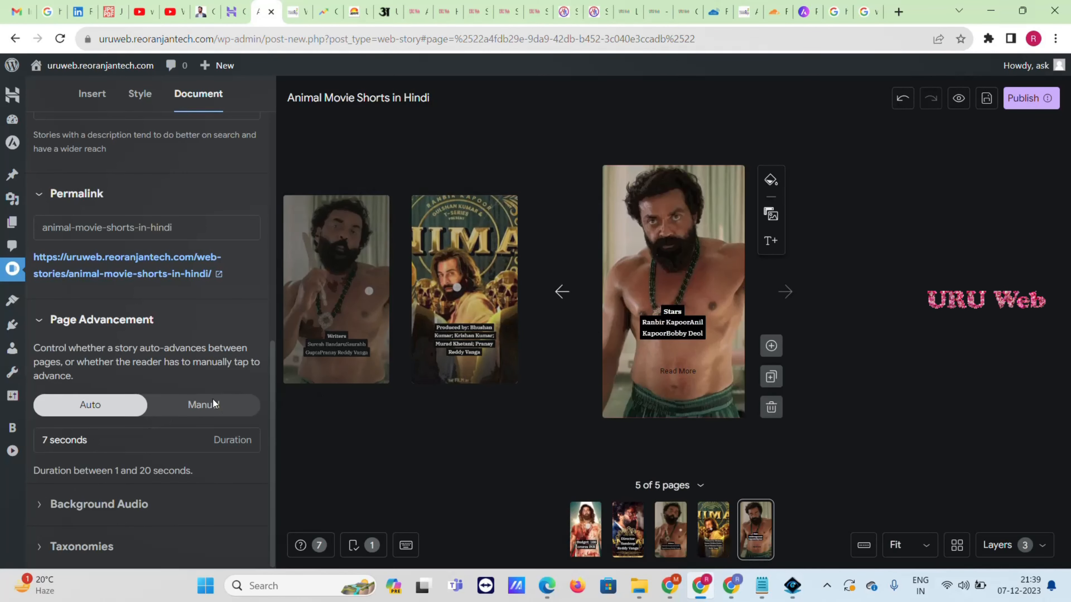
scroll(213, 400, "up", 5)
scroll(236, 515, "down", 5)
left_click(673, 371)
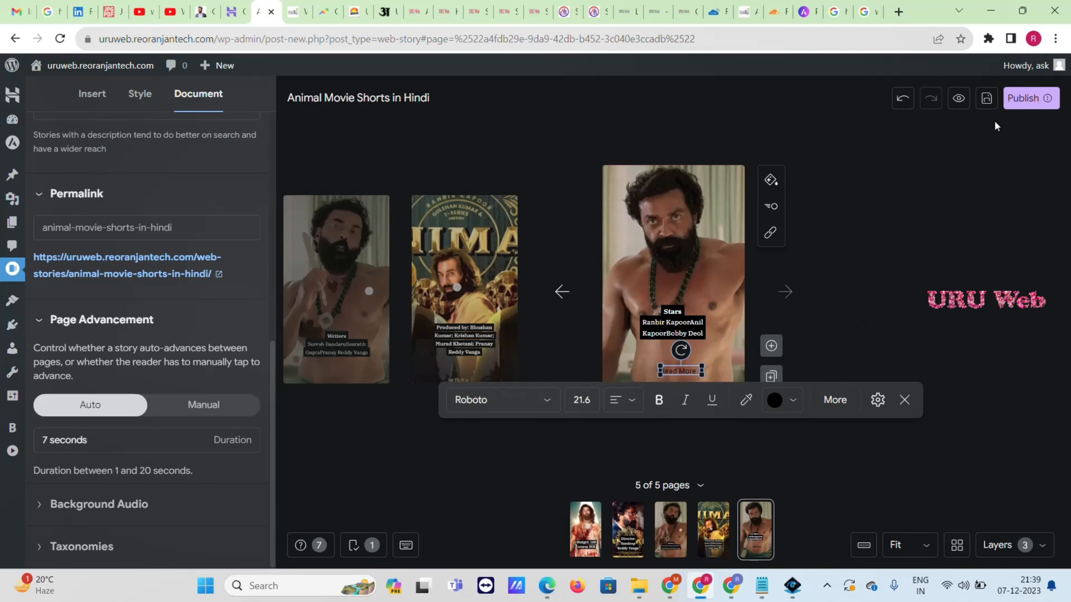
left_click(1029, 98)
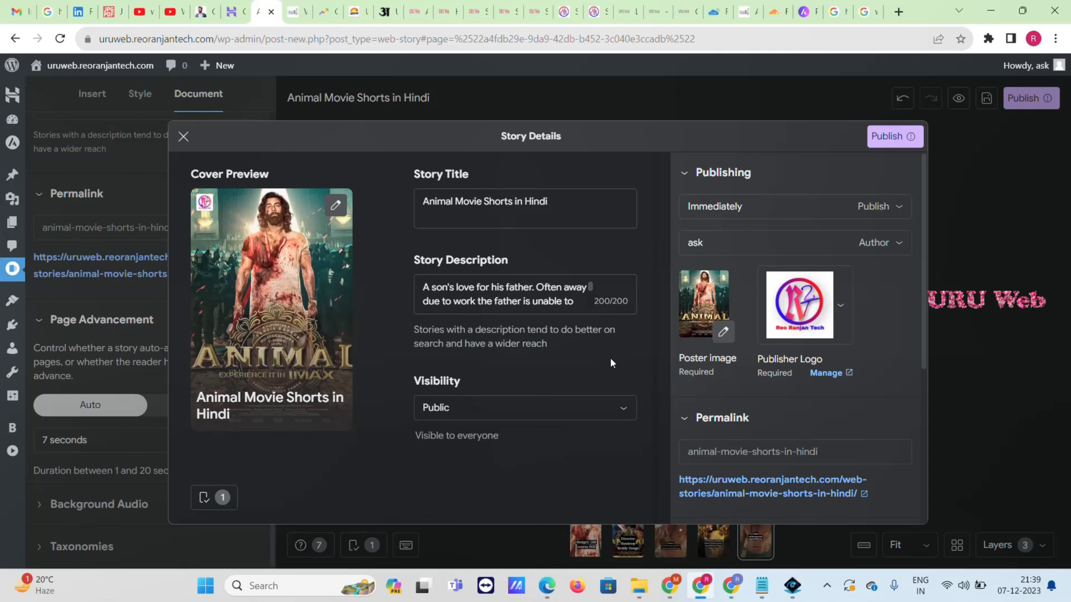
scroll(447, 308, "down", 3)
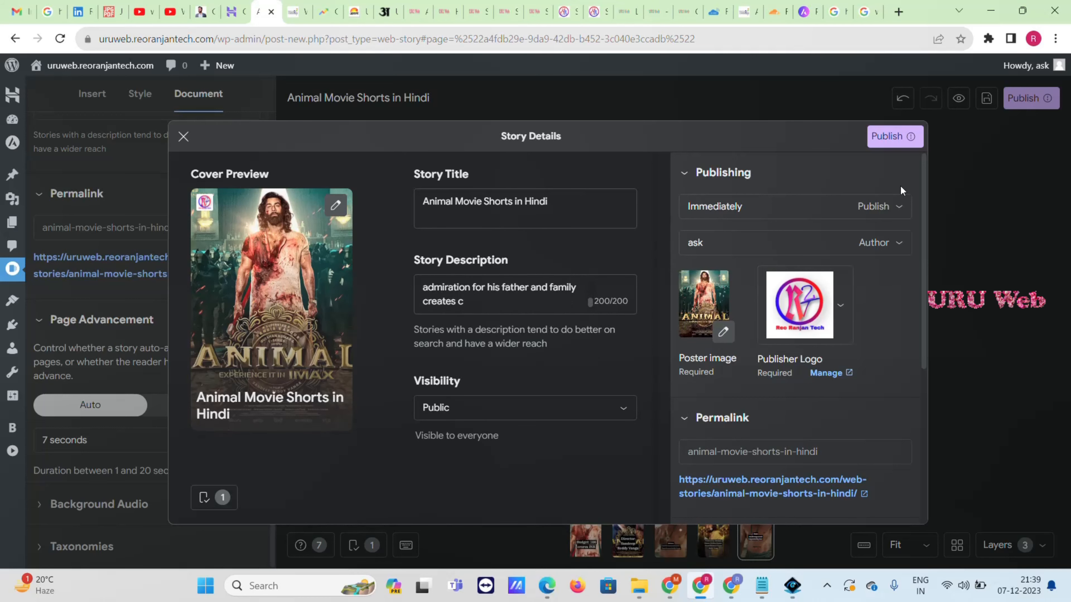
left_click(897, 137)
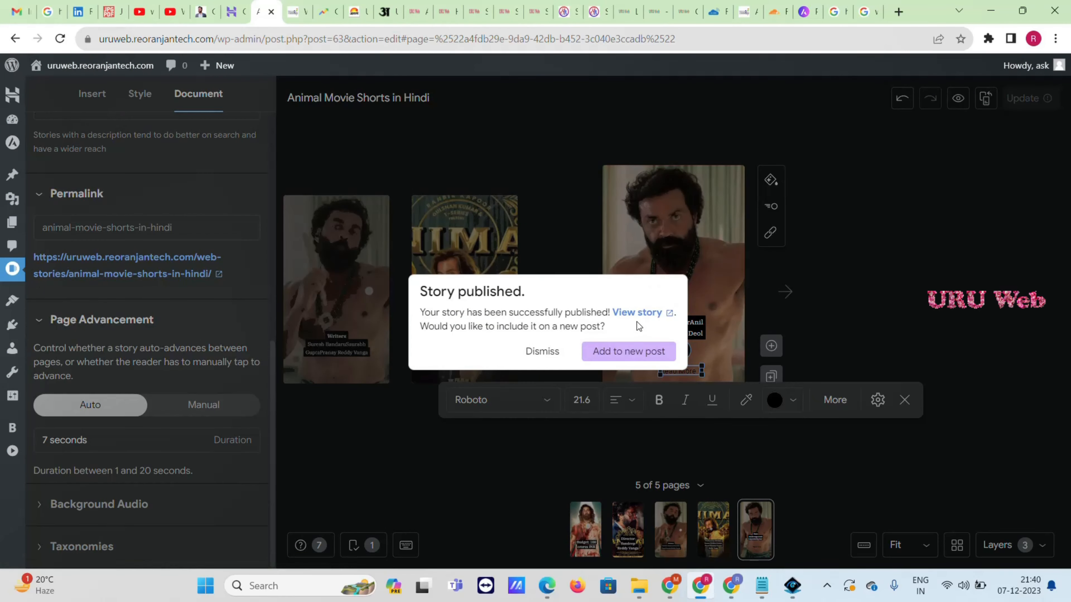
View the published story in a new browser tab and page through it to the final Stars page
right_click(631, 317)
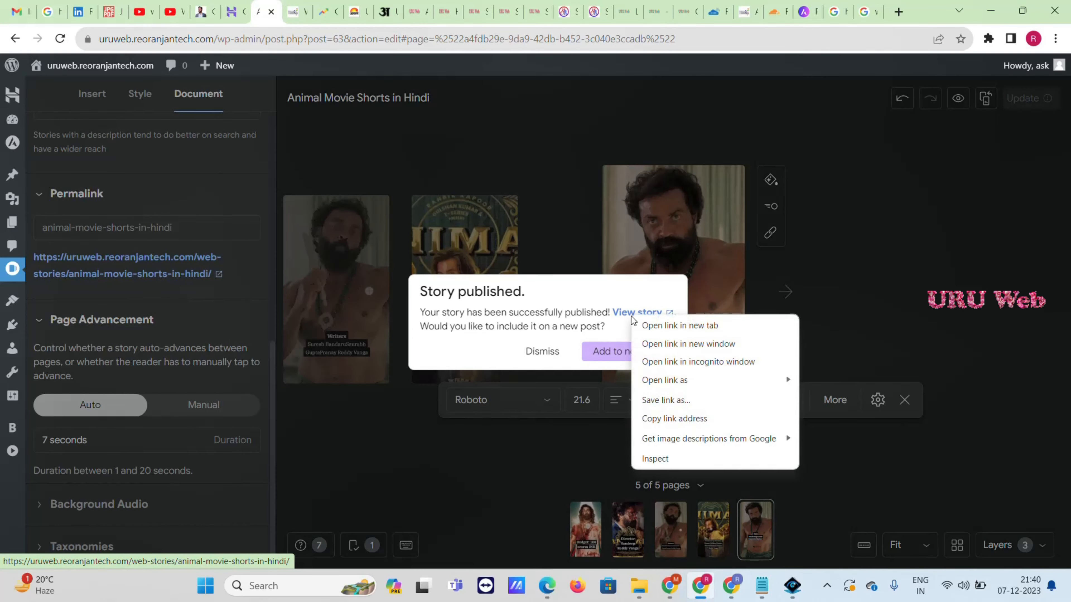
left_click(657, 325)
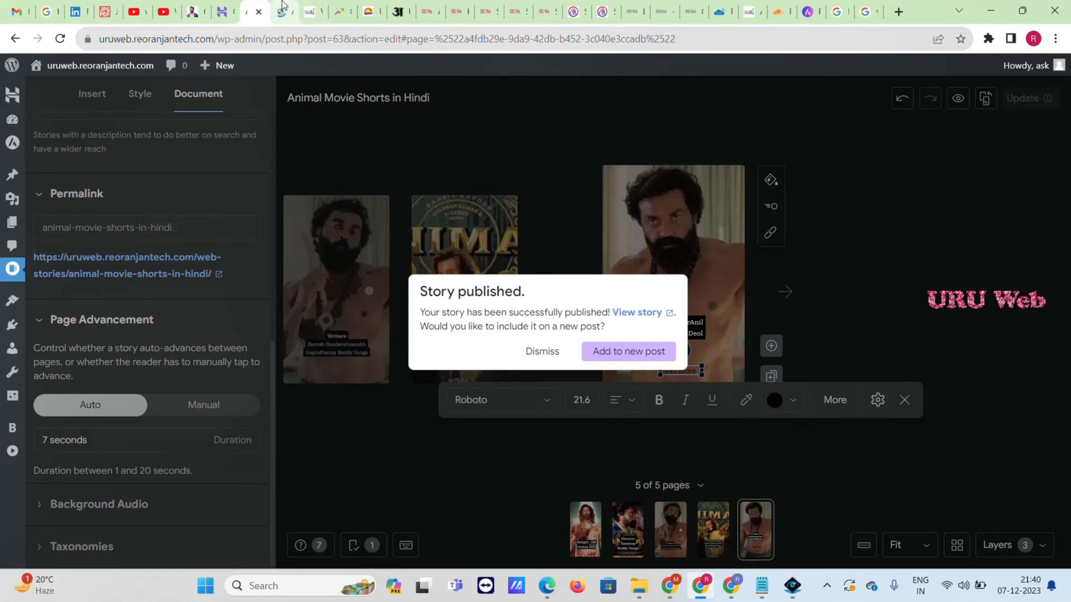
left_click(282, 8)
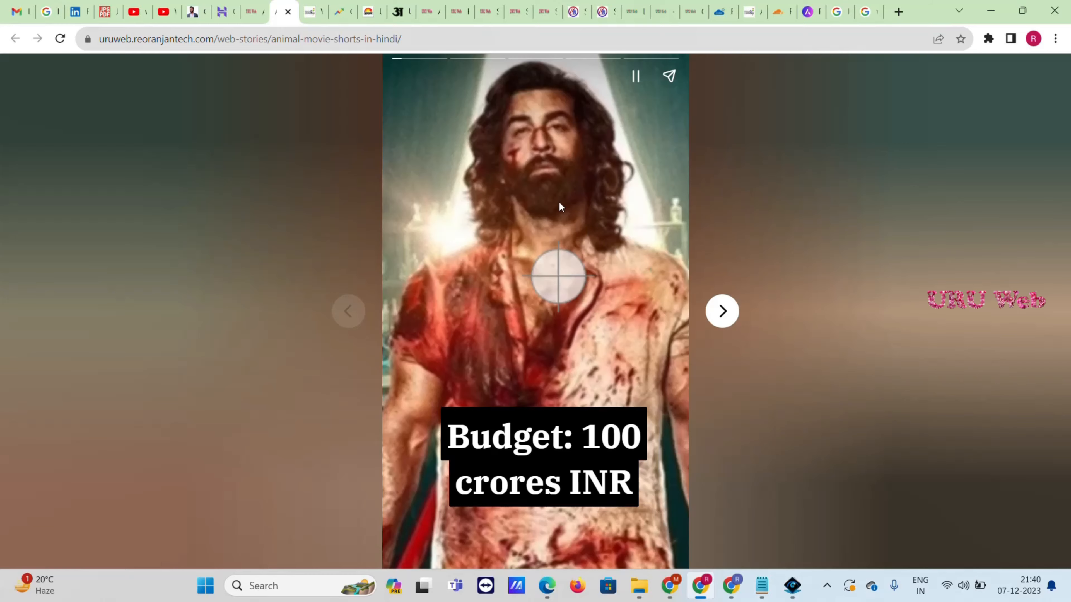
left_click(729, 323)
left_click(729, 323)
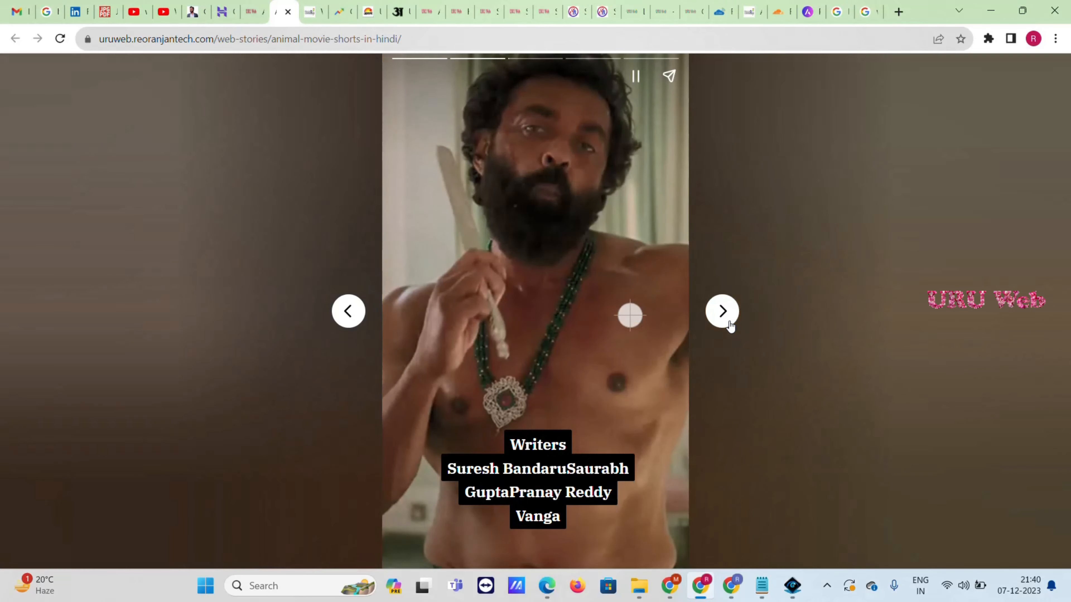
left_click(728, 323)
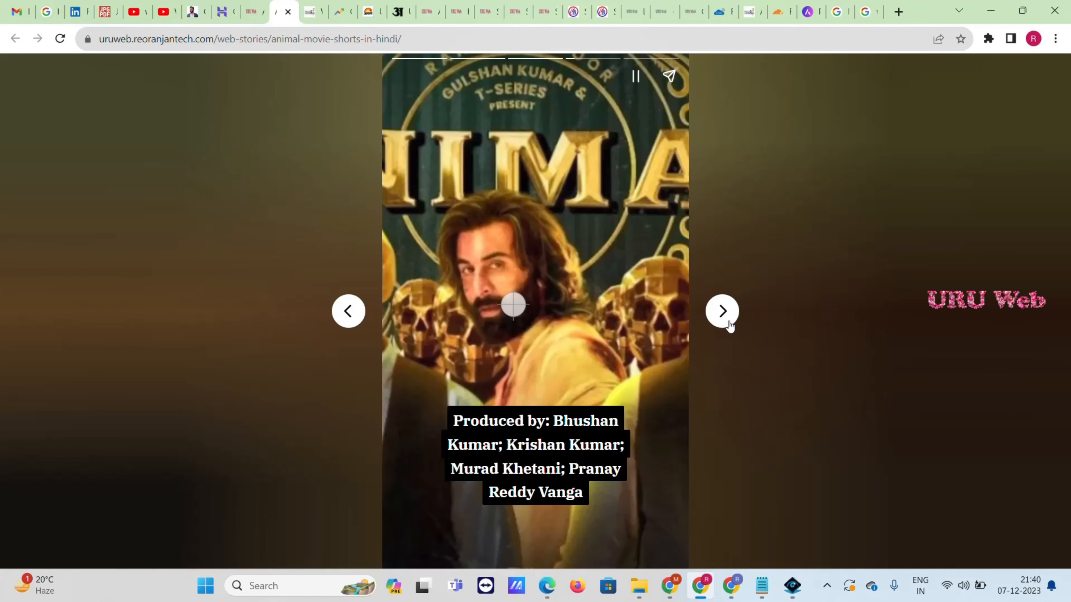
left_click(729, 323)
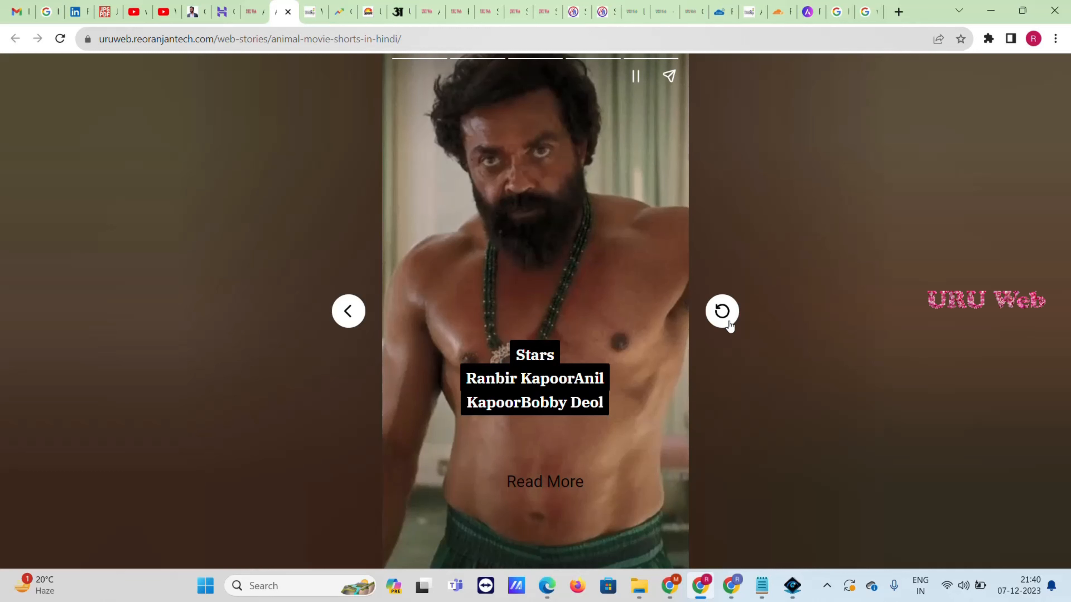
Test the "Read More" link on the published story's last page, and return to the story
left_click(544, 485)
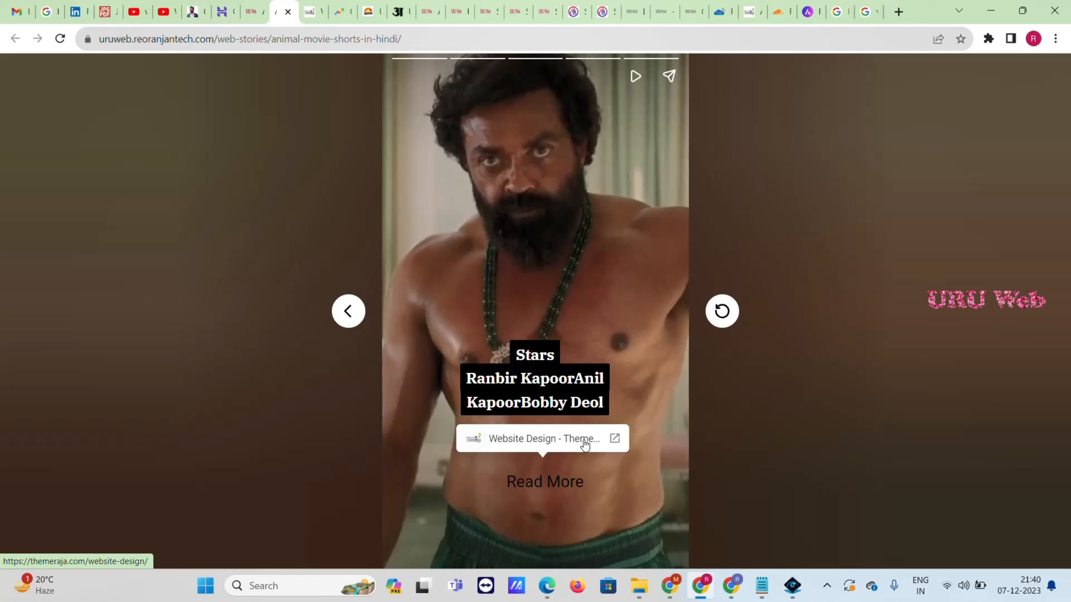
left_click(585, 444)
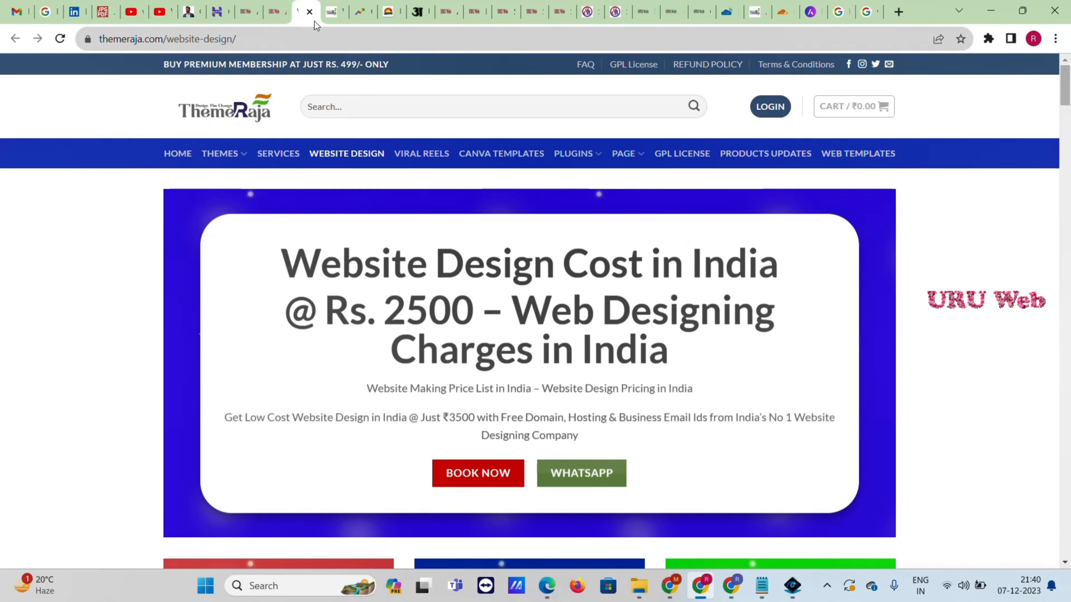
left_click(278, 6)
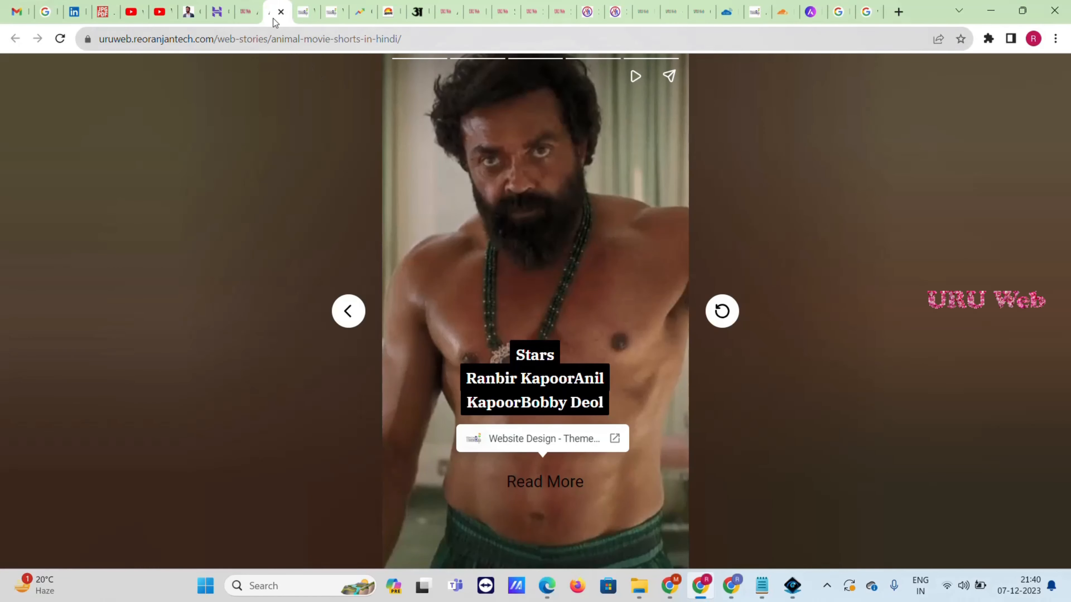
Dismiss the editor's publishing notice and open "Animal Movie Shorts in Hindi" for Quick Edit in the All Stories list
left_click(252, 12)
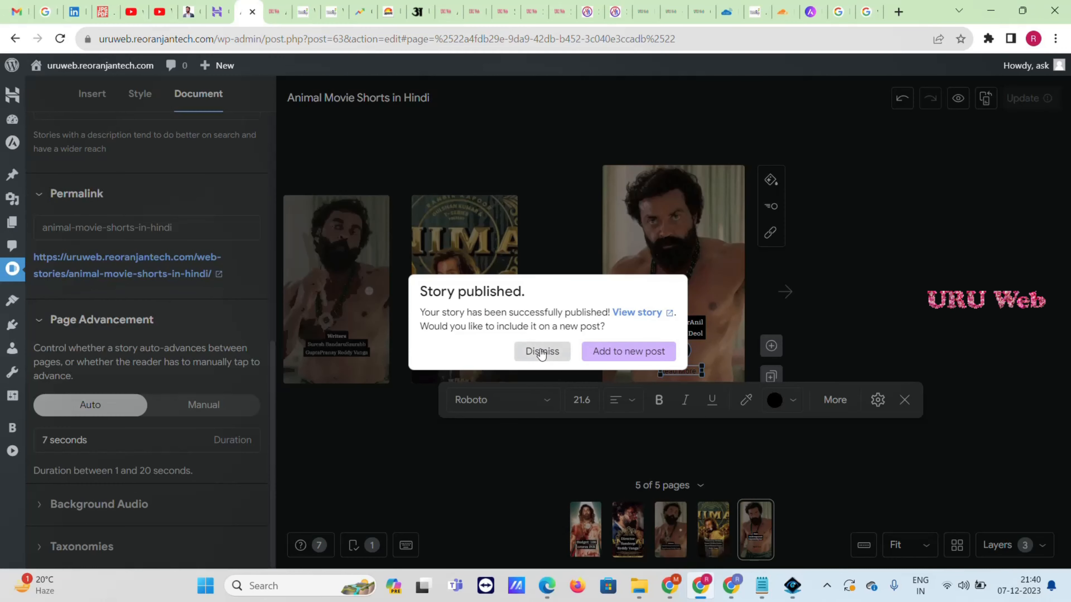
left_click(542, 355)
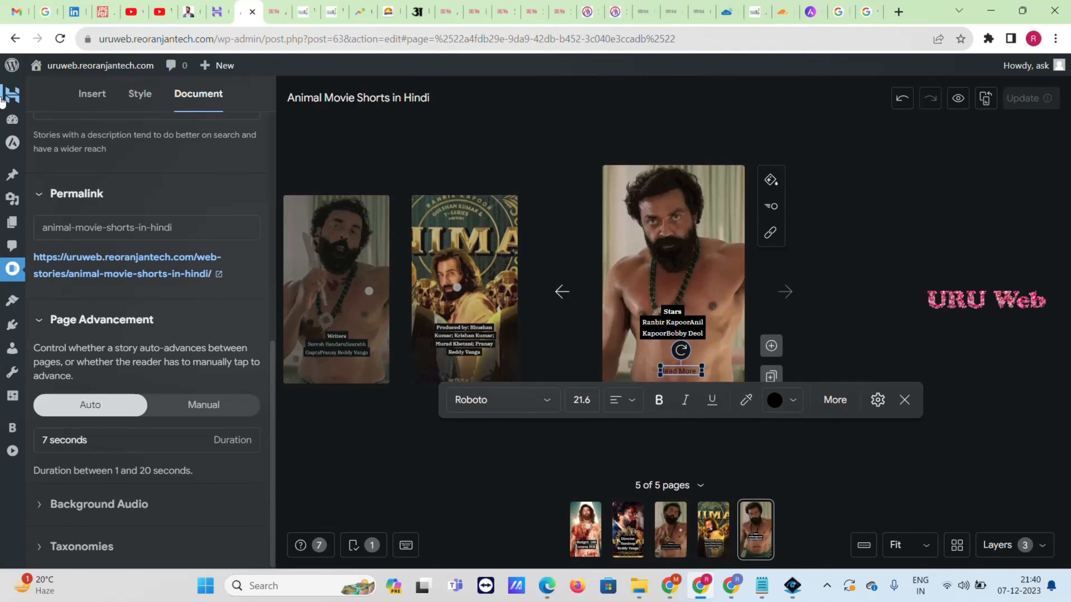
left_click(10, 456)
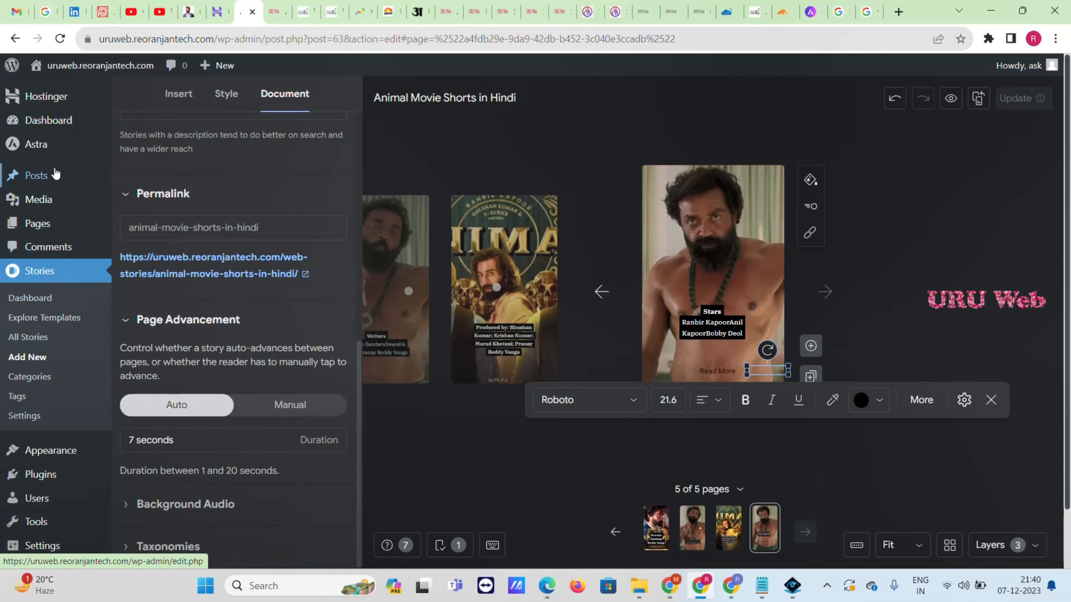
mouse_move(59, 119)
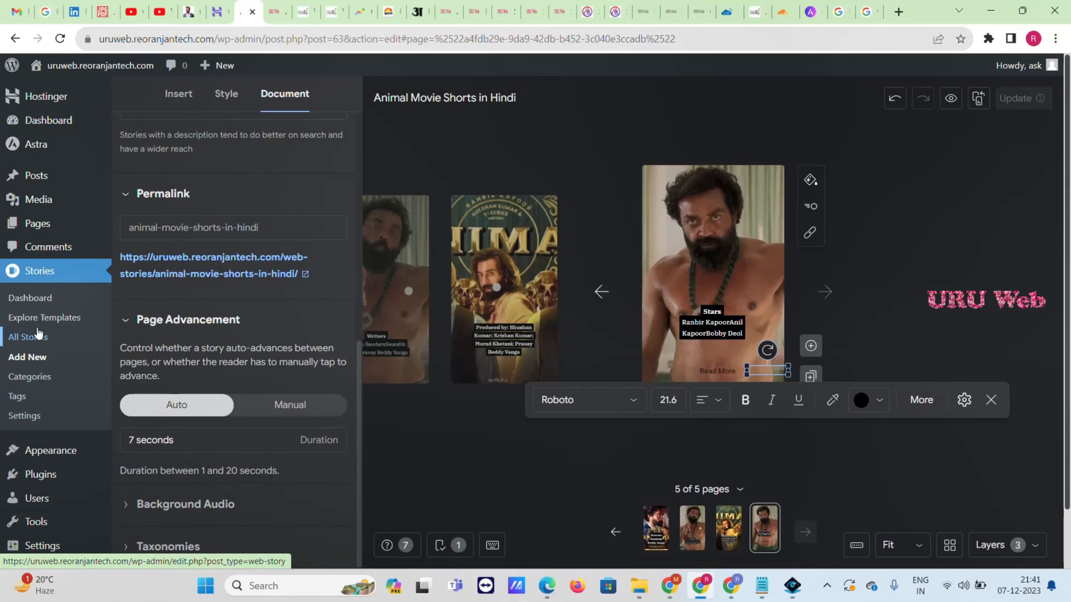
left_click(28, 338)
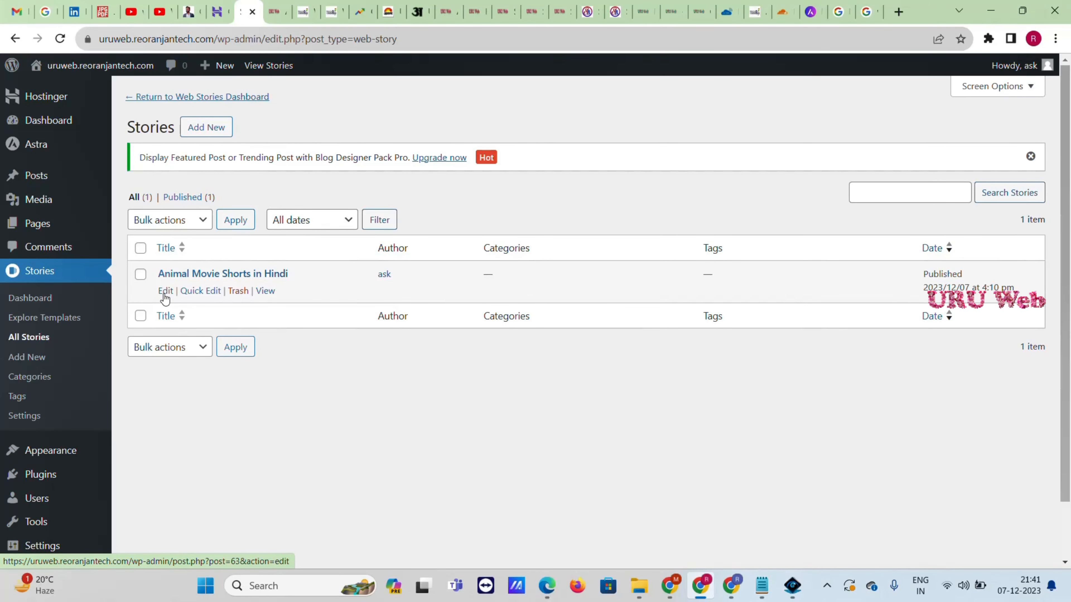
left_click(208, 291)
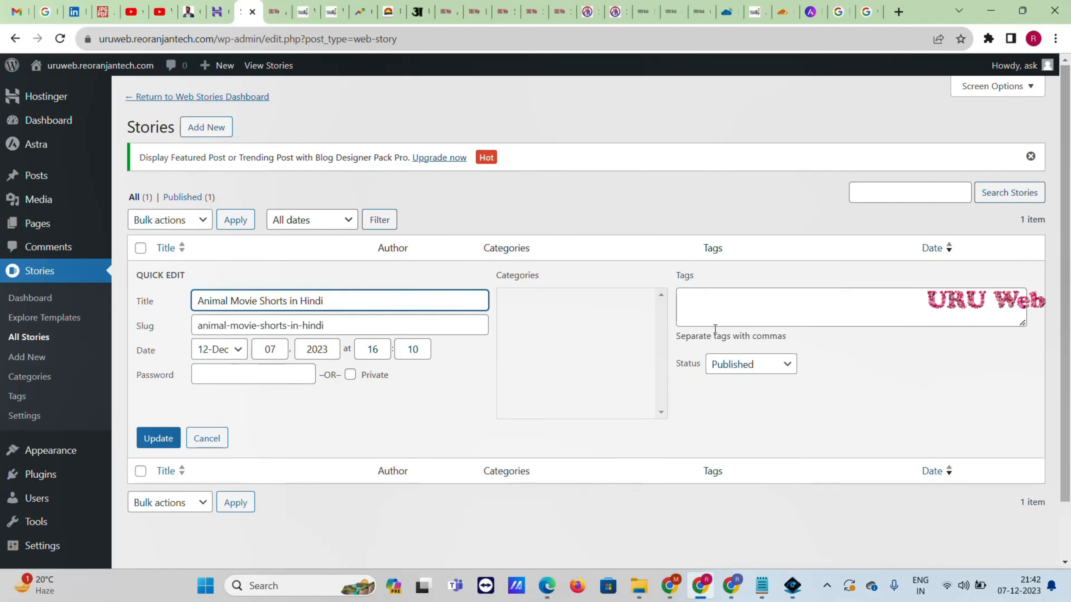
Switch to the Notepad movie notes and add a comma after each "animal movie" keyword, from "animal movie download" to "animal movie trailer"
mouse_move(762, 585)
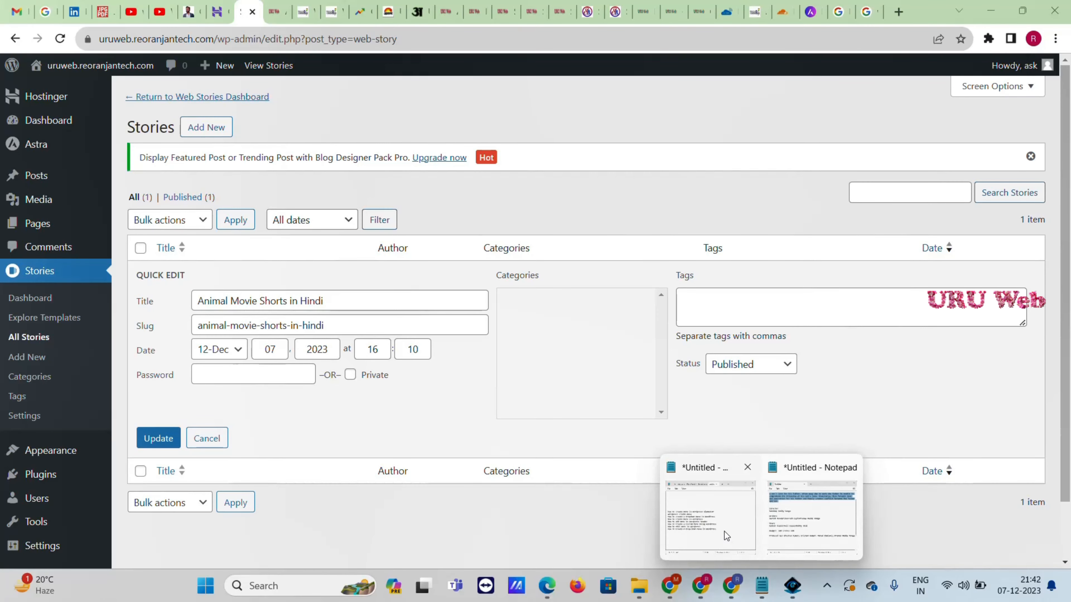
left_click(732, 533)
left_click(839, 514)
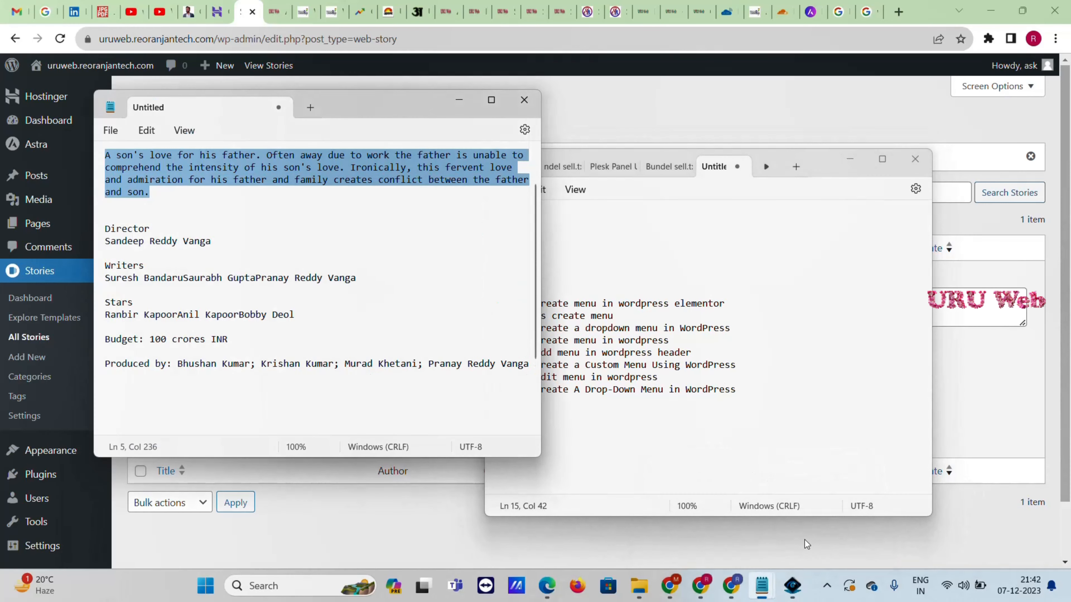
scroll(318, 337, "down", 3)
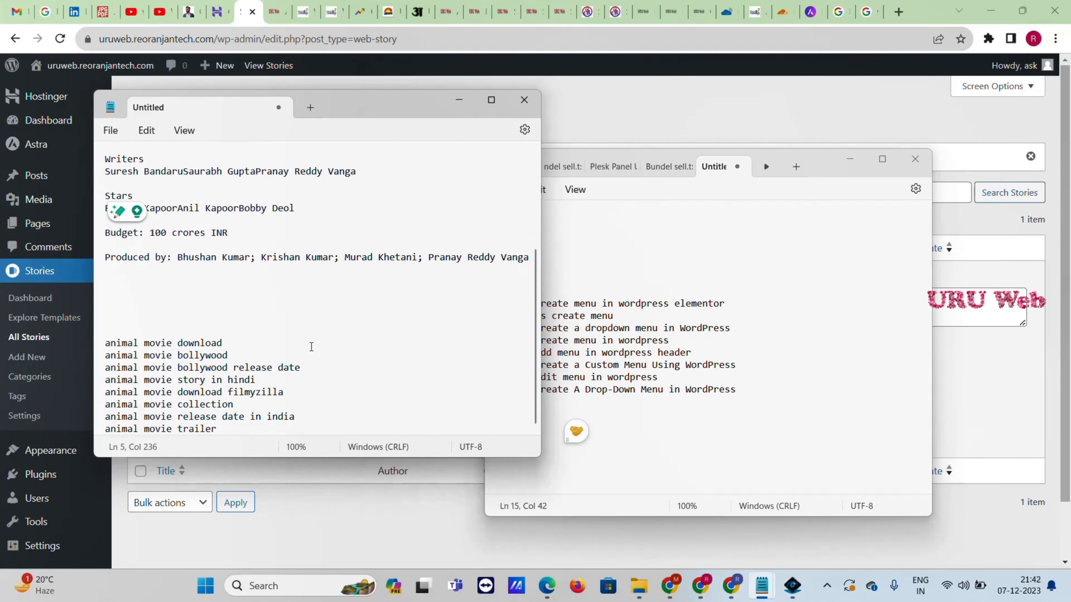
left_click(262, 434)
type(",")
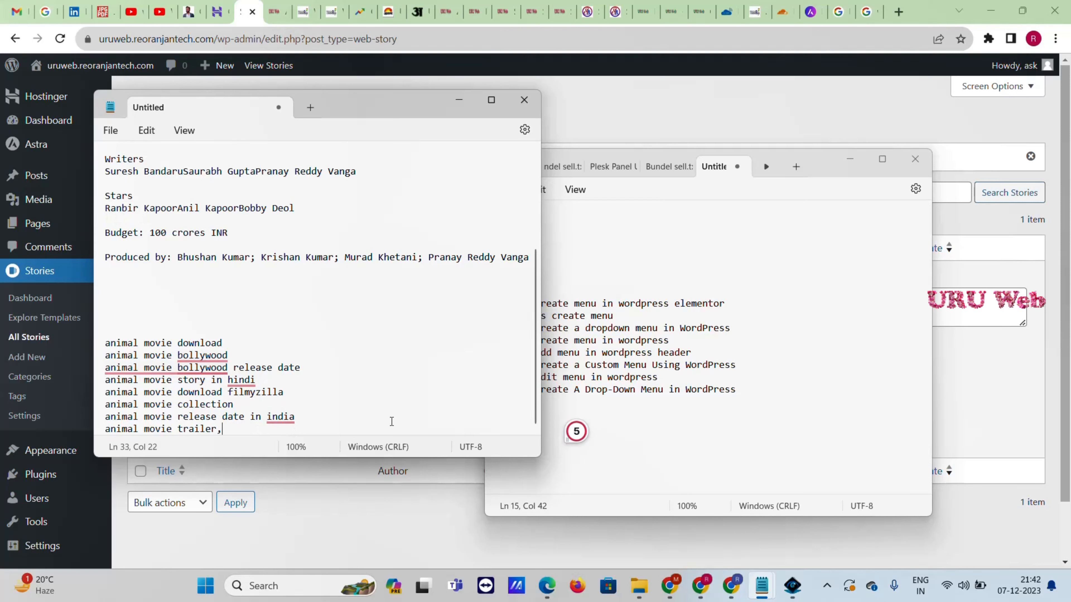
left_click(302, 417)
type(",")
left_click(236, 405)
type(",")
left_click(289, 392)
type(",")
left_click(297, 380)
type(",")
left_click(302, 367)
type(",")
left_click(231, 356)
type(",")
left_click(235, 333)
type(",")
left_click(226, 343)
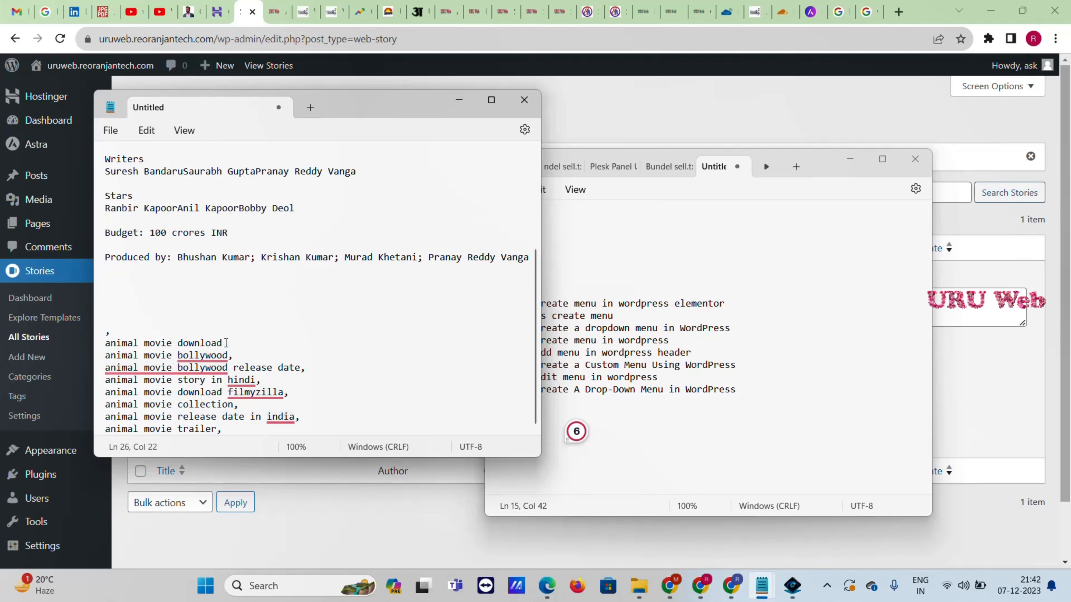
type(",")
Copy the comma-separated "animal movie" keywords from Notepad into the story's Tags and update the story
left_click_drag(222, 429, 105, 343)
key("ctrl+c")
left_click(995, 461)
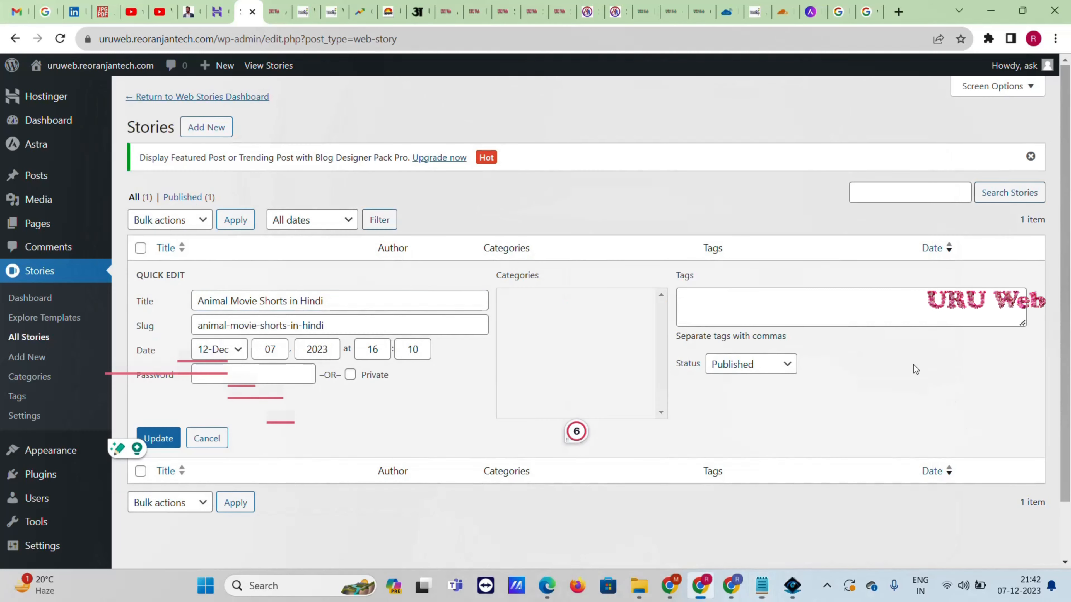
left_click(767, 301)
key("ctrl+v")
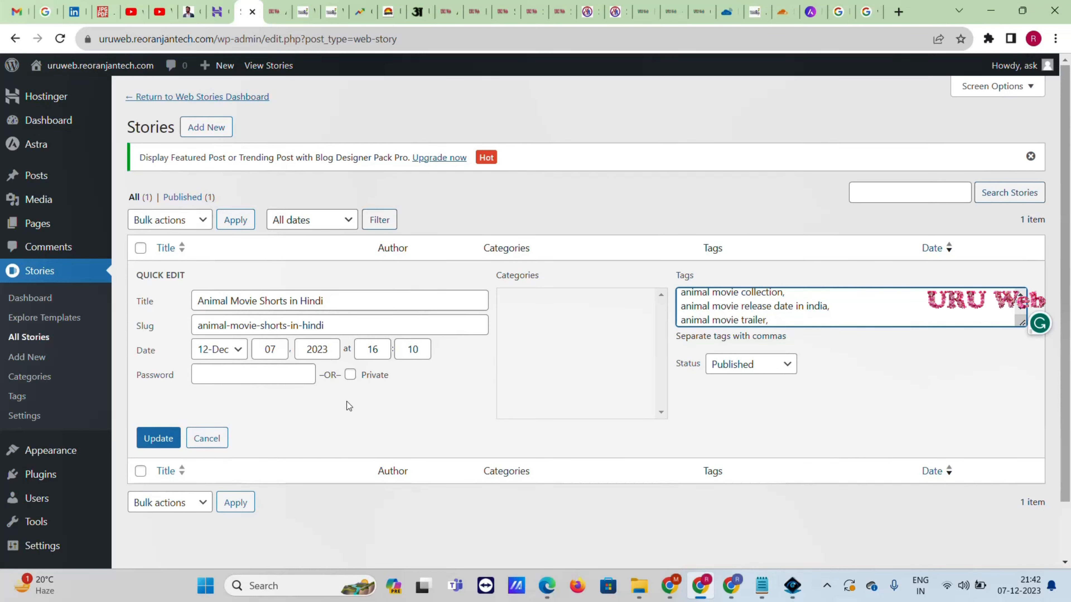
left_click(158, 438)
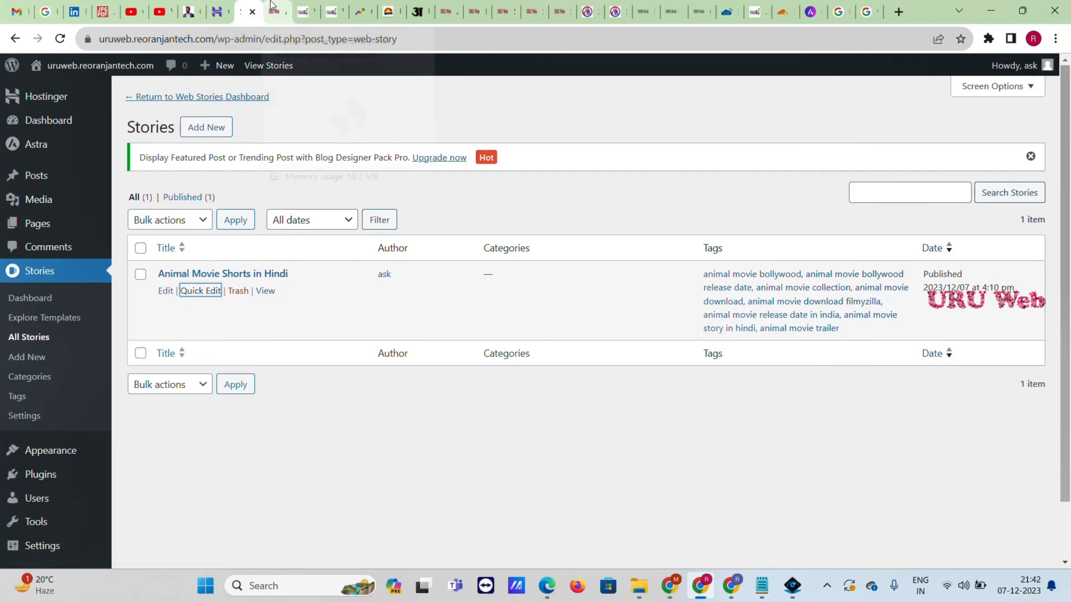
Revisit the published story and browse the theme and plugin listings on the ThemeRaja home page
left_click(272, 9)
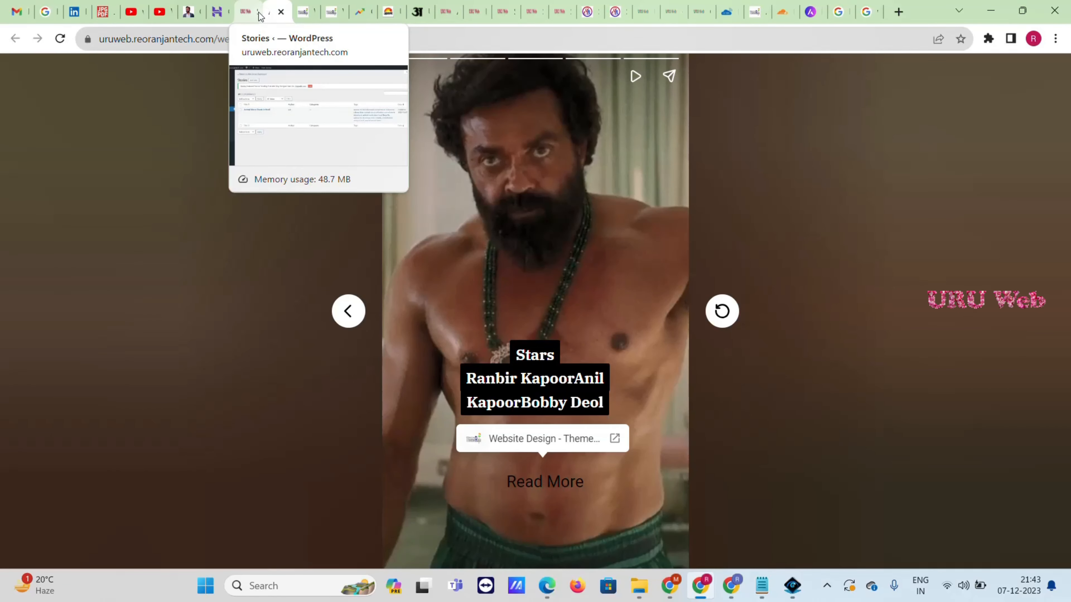
left_click(309, 6)
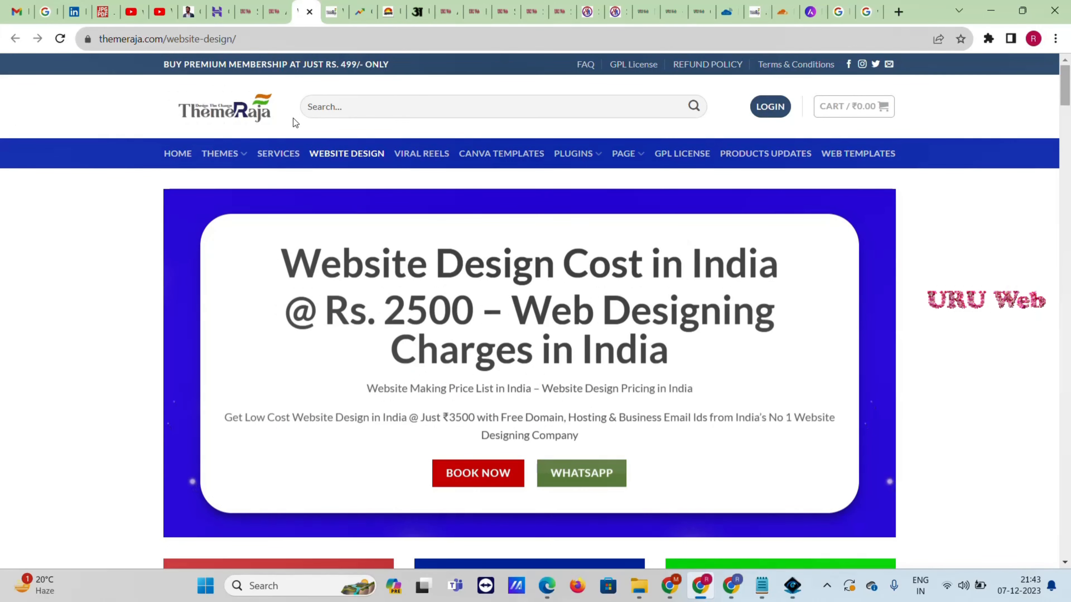
left_click(172, 161)
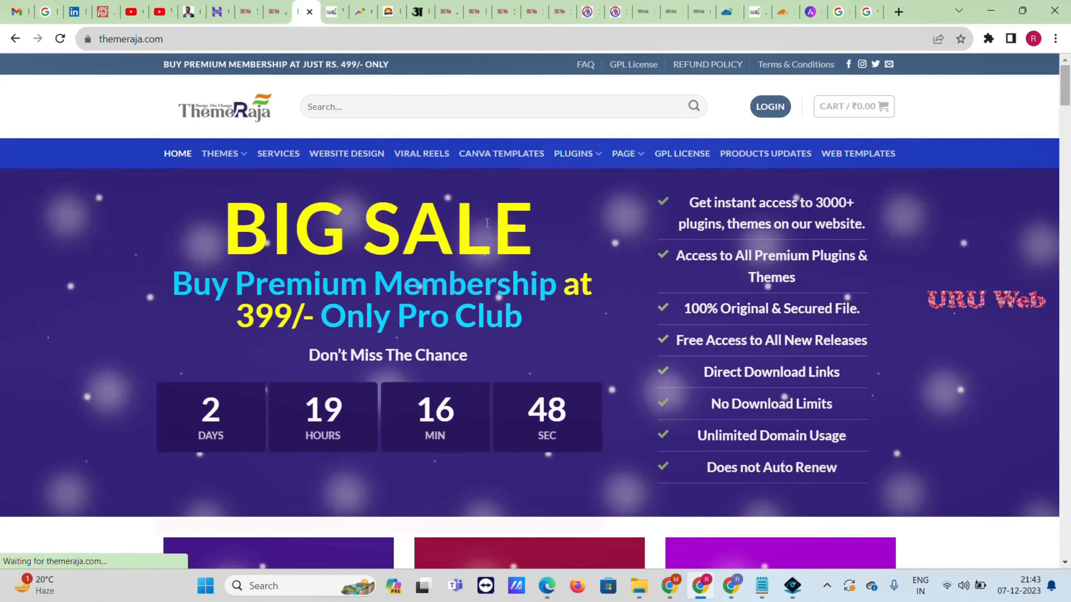
scroll(492, 239, "down", 2)
scroll(492, 238, "down", 5)
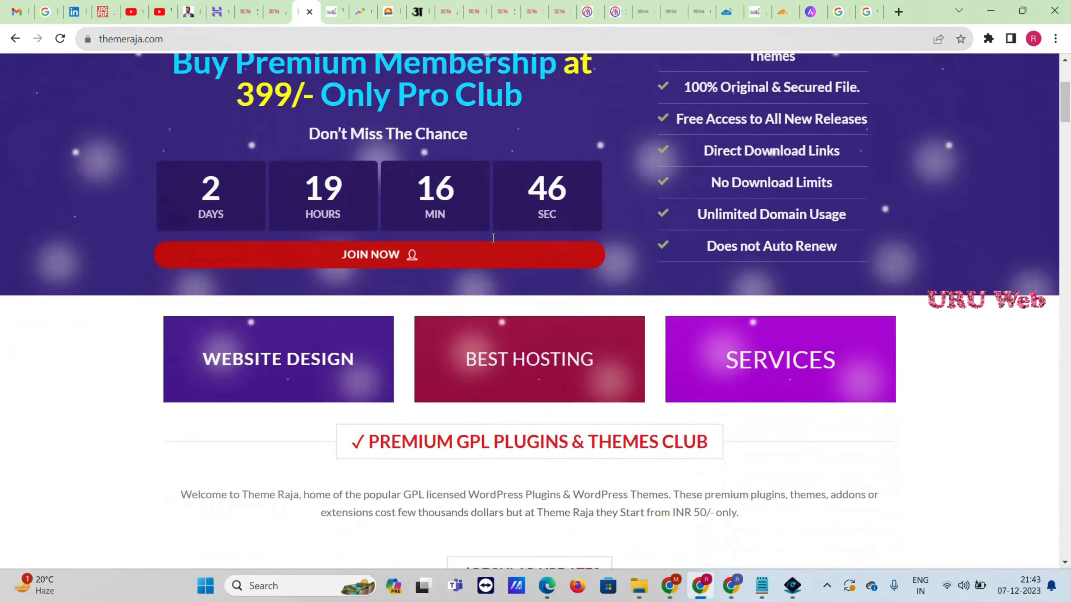
scroll(493, 239, "down", 10)
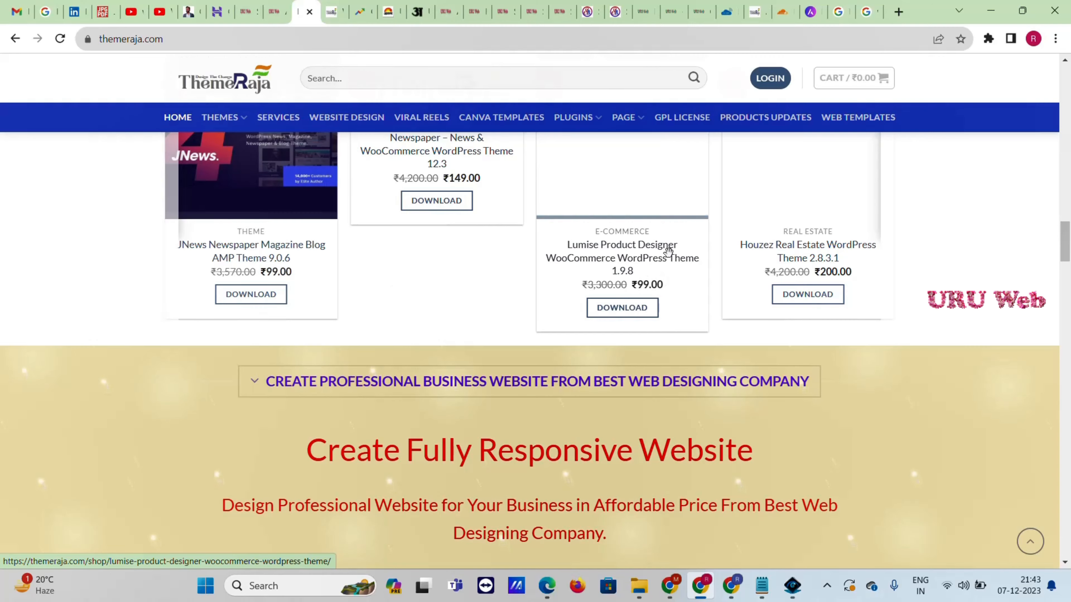
scroll(700, 261, "down", 5)
scroll(701, 260, "down", 6)
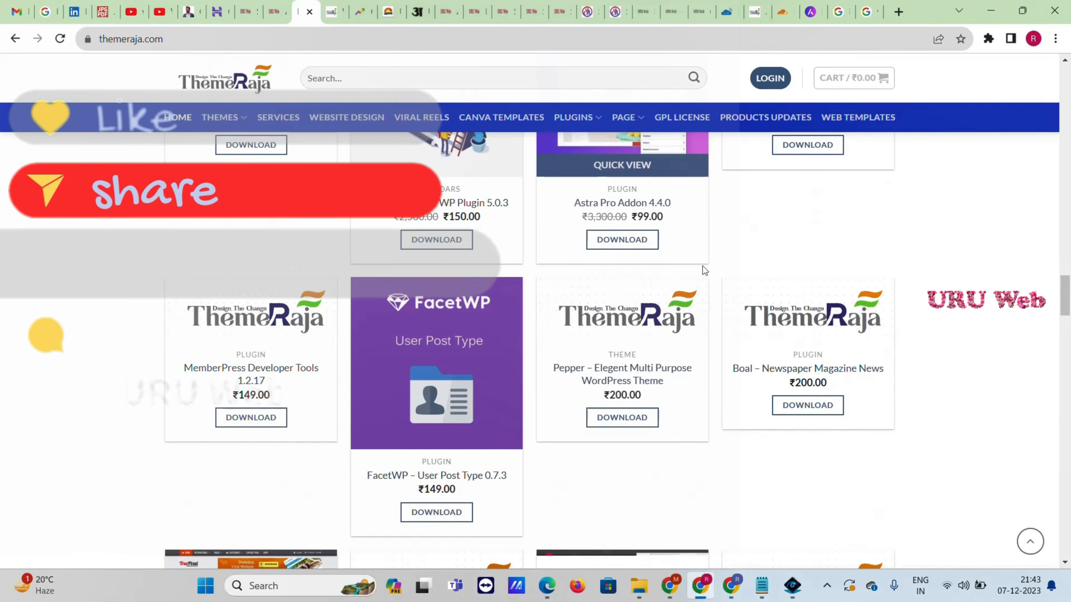
scroll(702, 266, "down", 6)
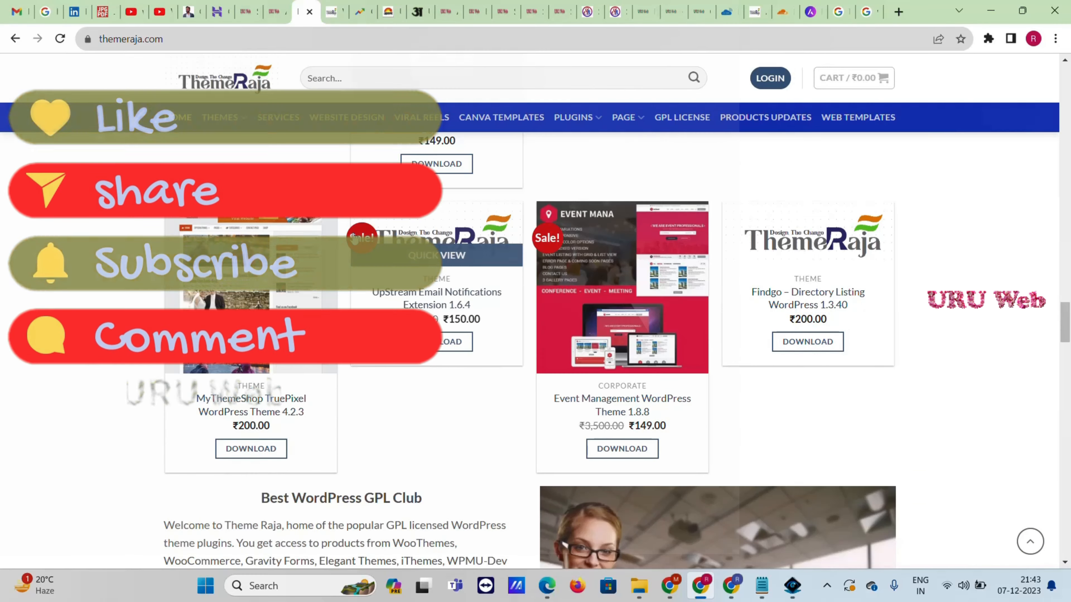